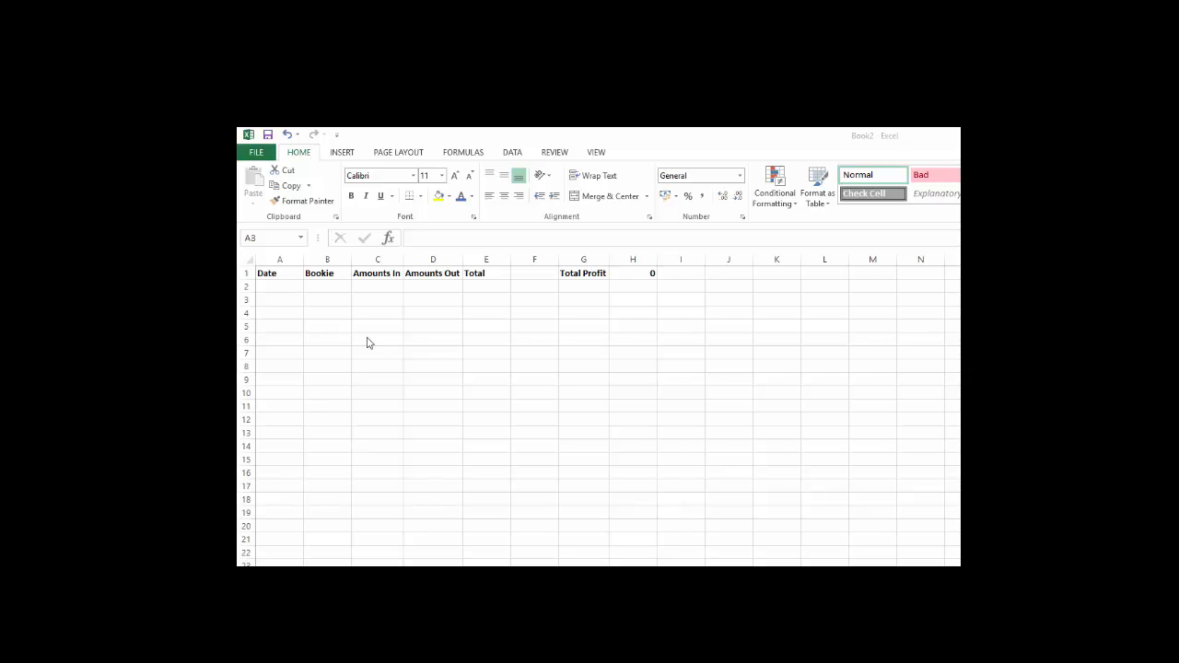
pyautogui.click(276, 303)
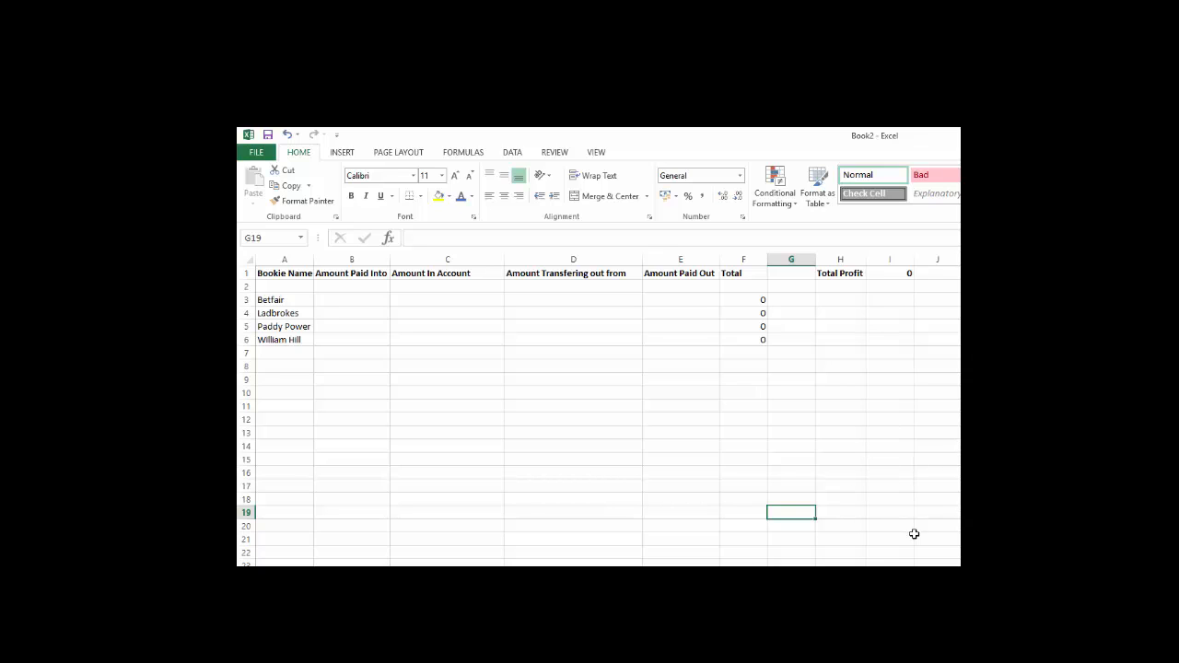
pyautogui.click(892, 273)
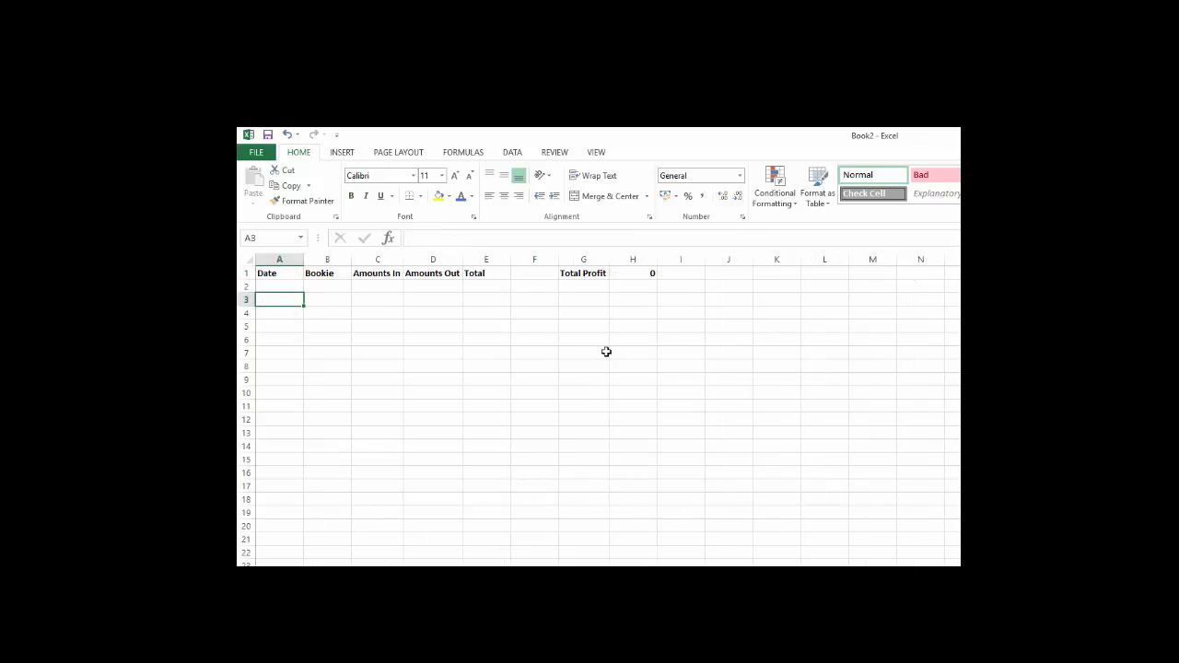
pyautogui.click(632, 273)
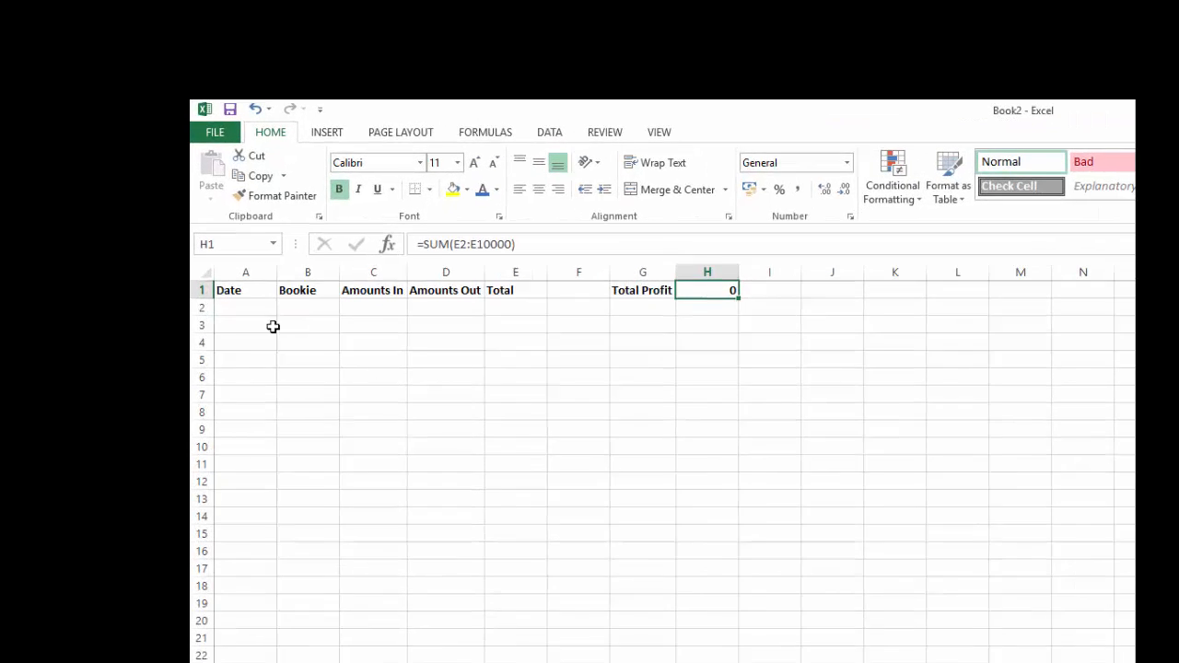
# Enter the date 29/9/16 in cell A3 of the Date column
pyautogui.click(282, 299)
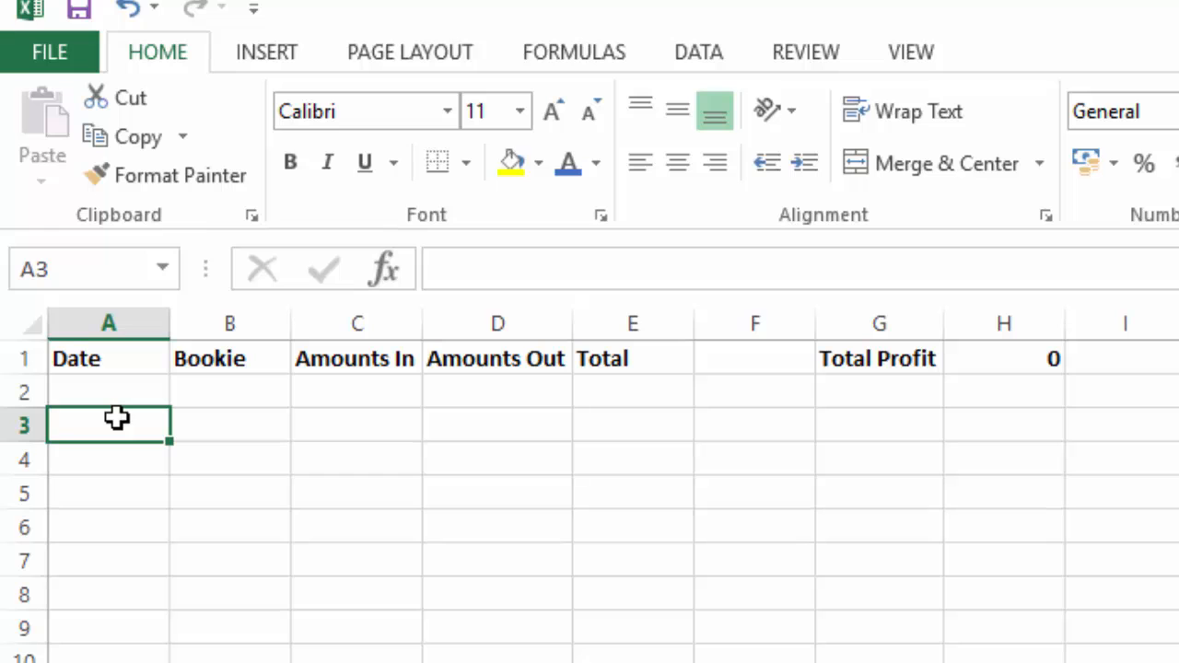
pyautogui.write('29/09/20')
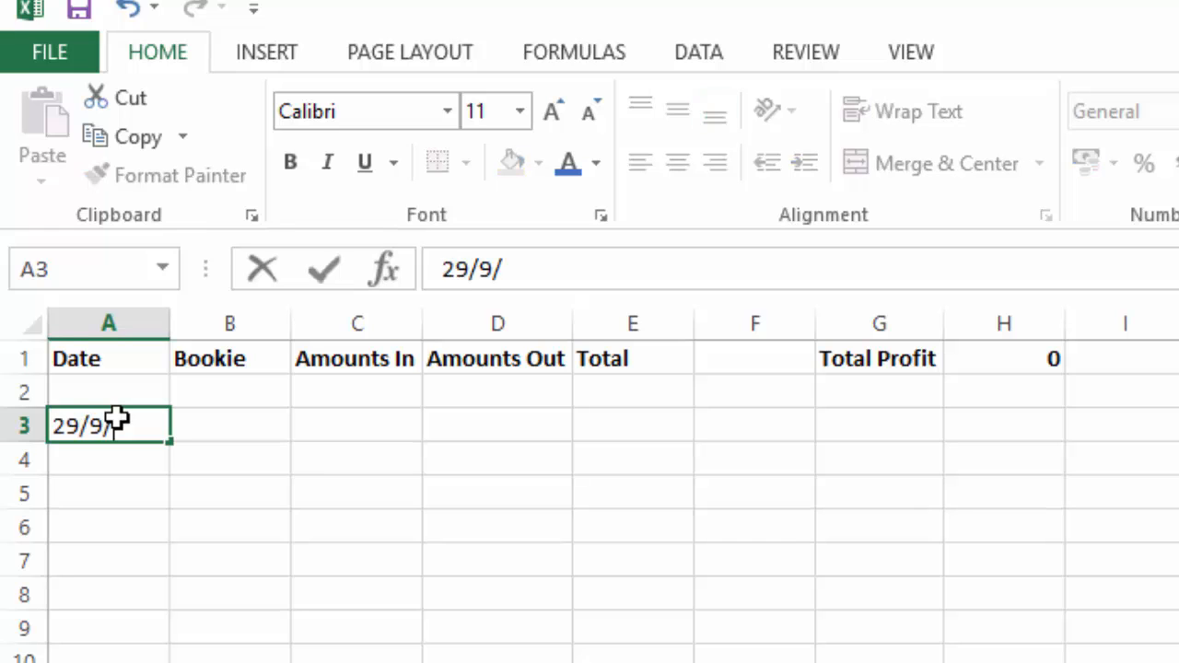
pyautogui.write('16')
pyautogui.press('Return')
# Record William Hill as the bookie in row 3 with an Amounts In value of -20
pyautogui.click(245, 425)
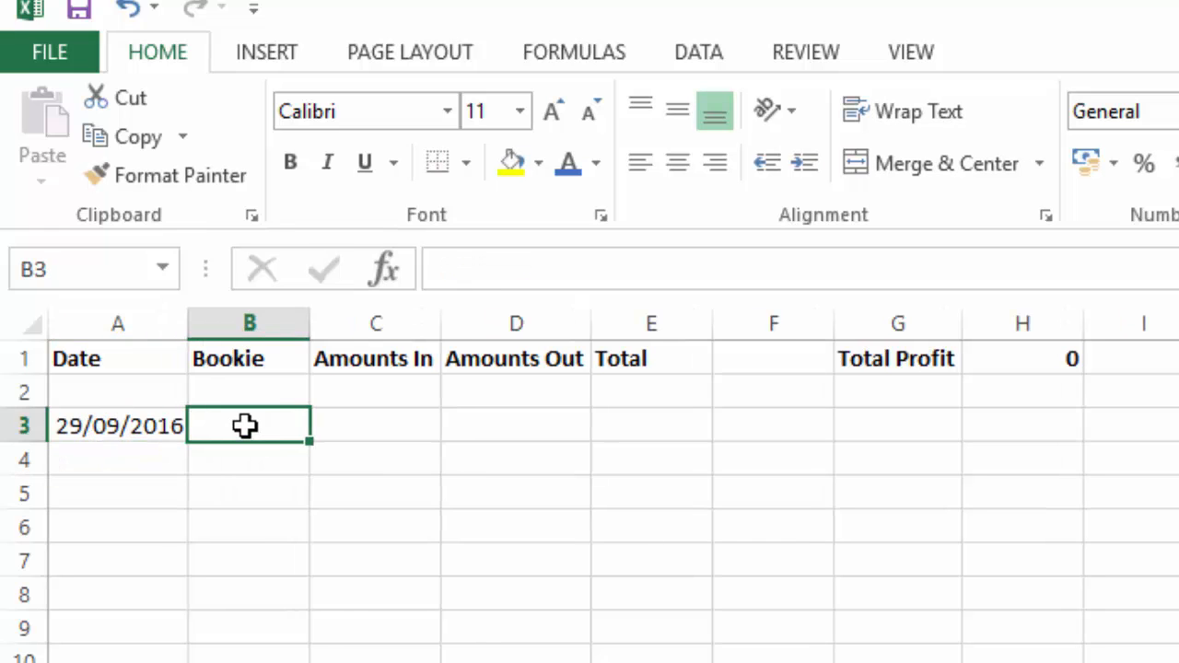
pyautogui.write('Willia')
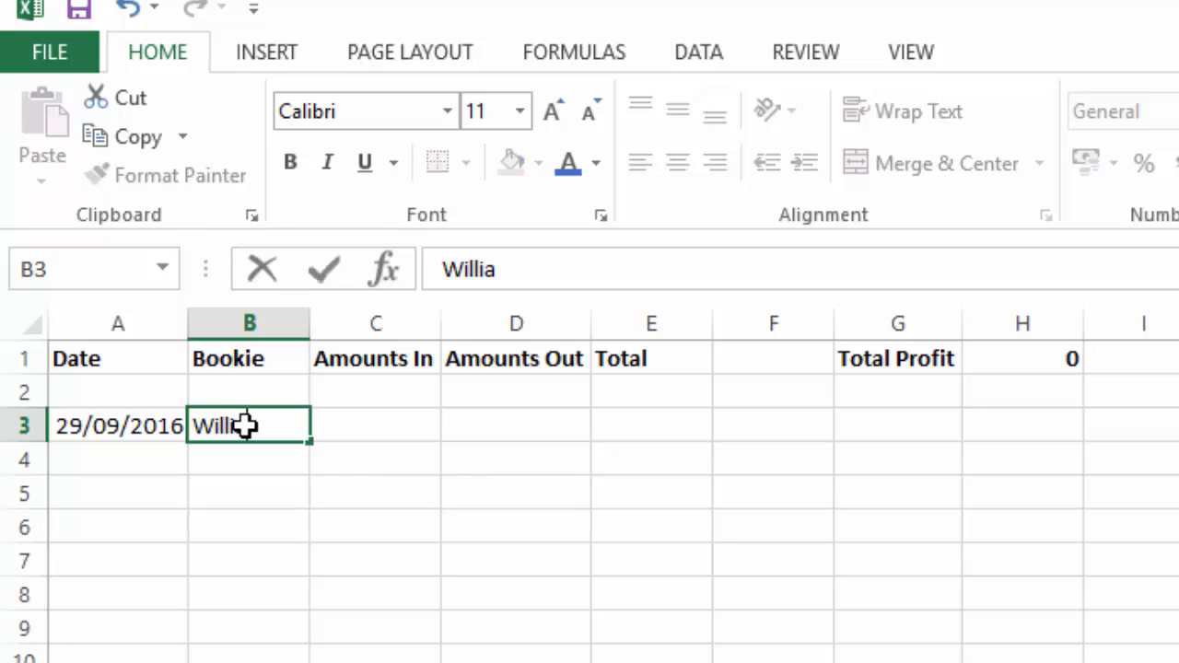
pyautogui.write('m Hill')
pyautogui.press('Return')
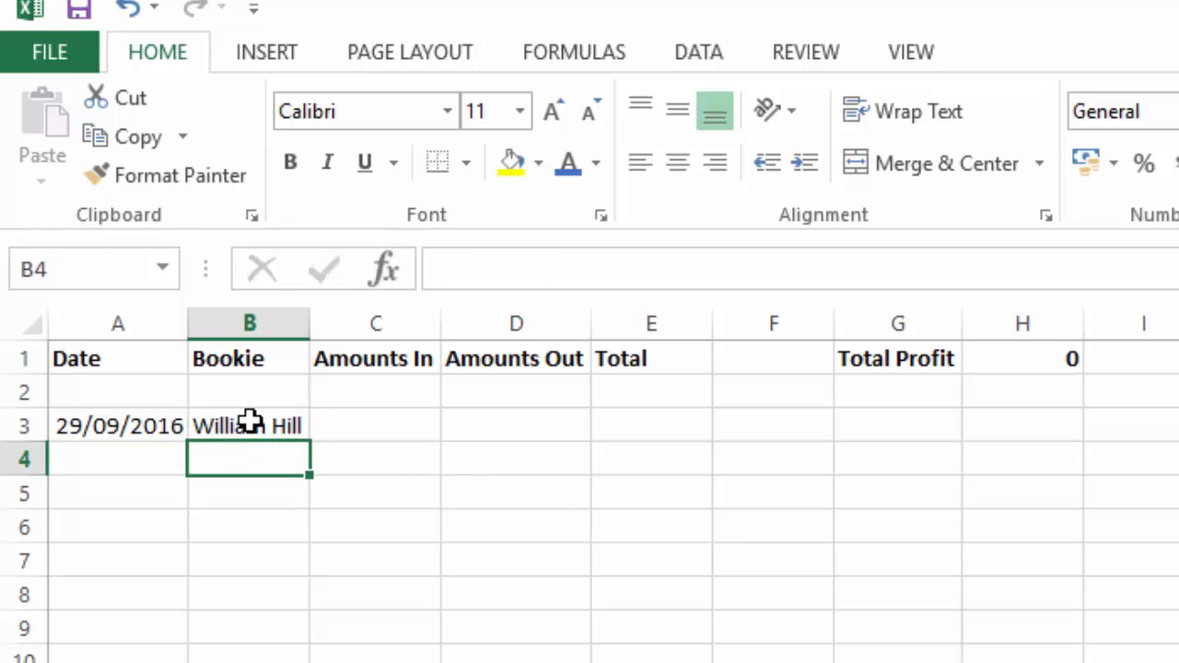
pyautogui.click(386, 427)
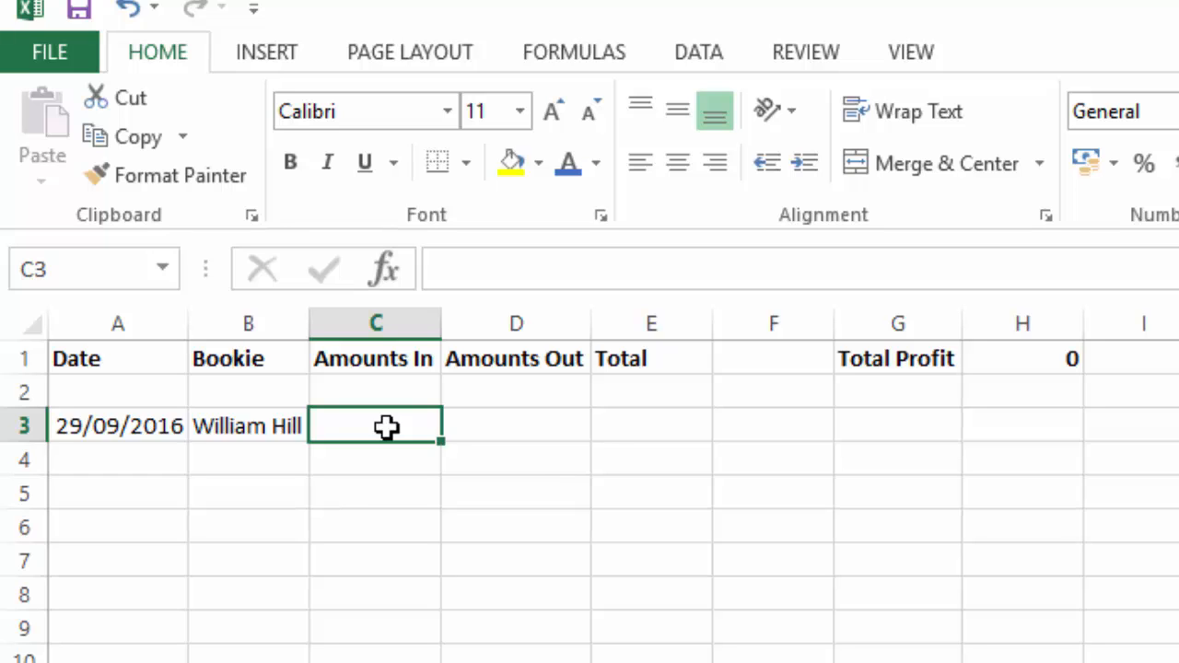
pyautogui.write('-20')
pyautogui.press('Return')
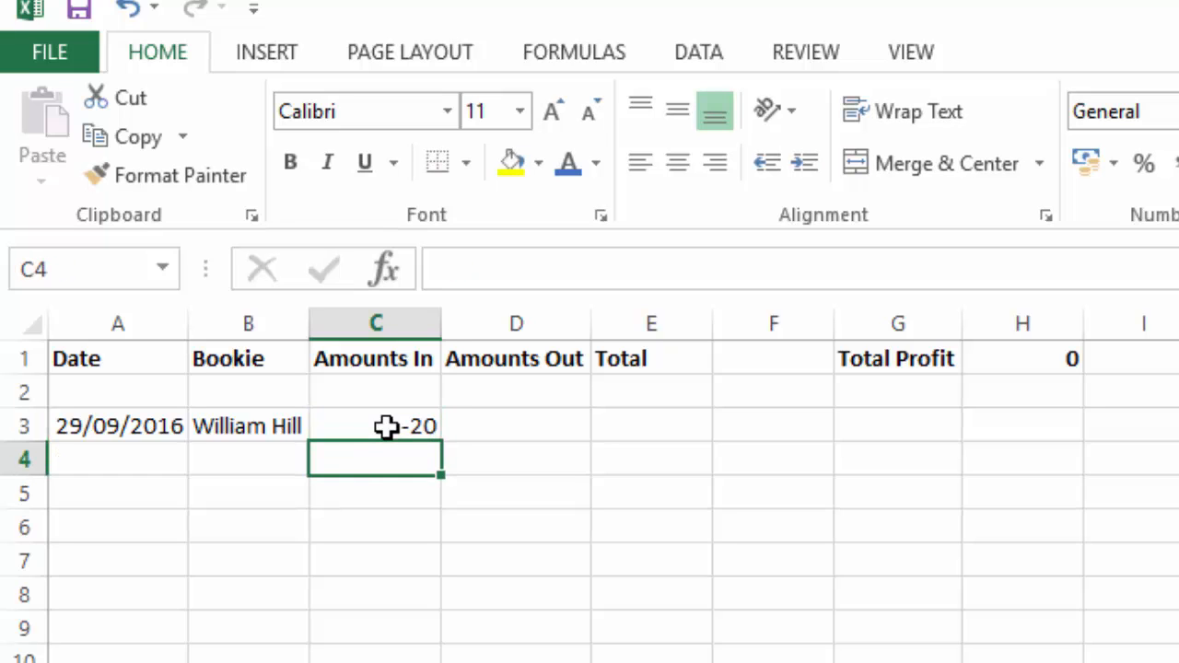
# Record BF Match as the bookie in row 4 with an Amounts In value of 0
pyautogui.click(231, 458)
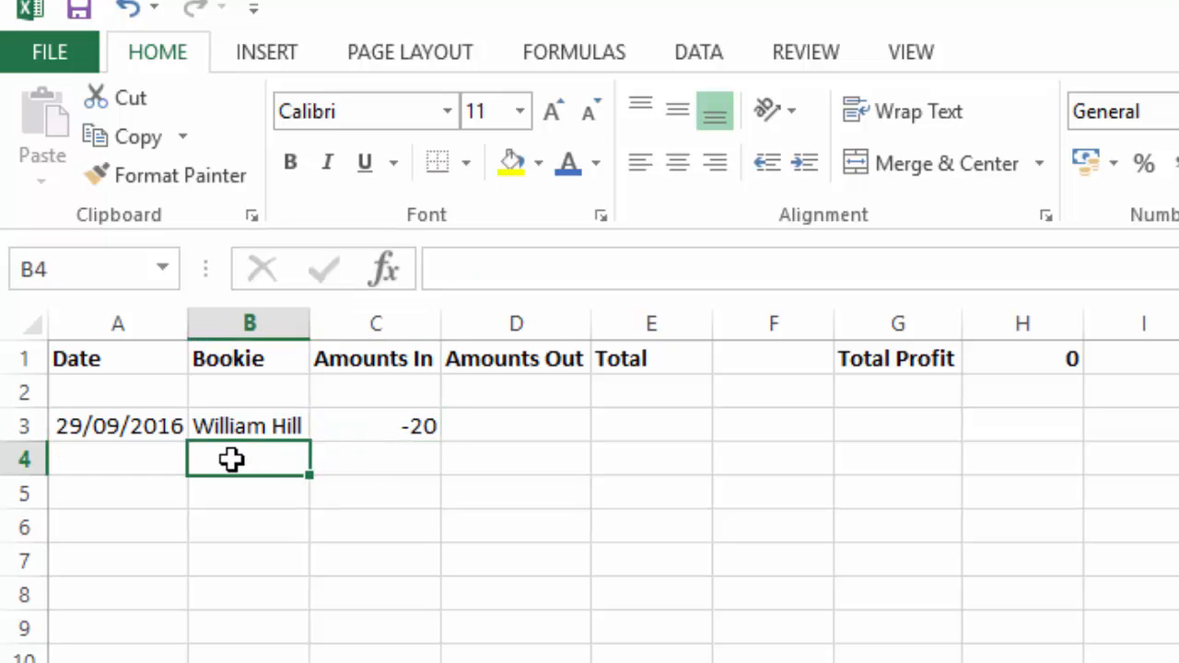
pyautogui.write('BF M')
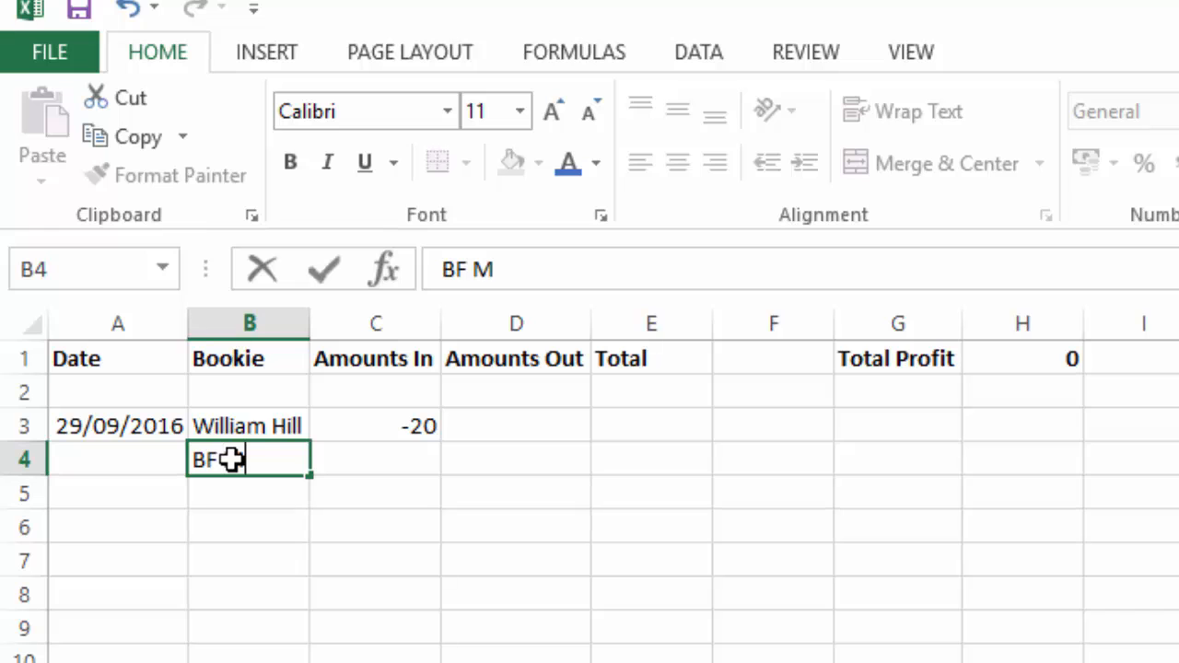
pyautogui.write('atch')
pyautogui.press('Return')
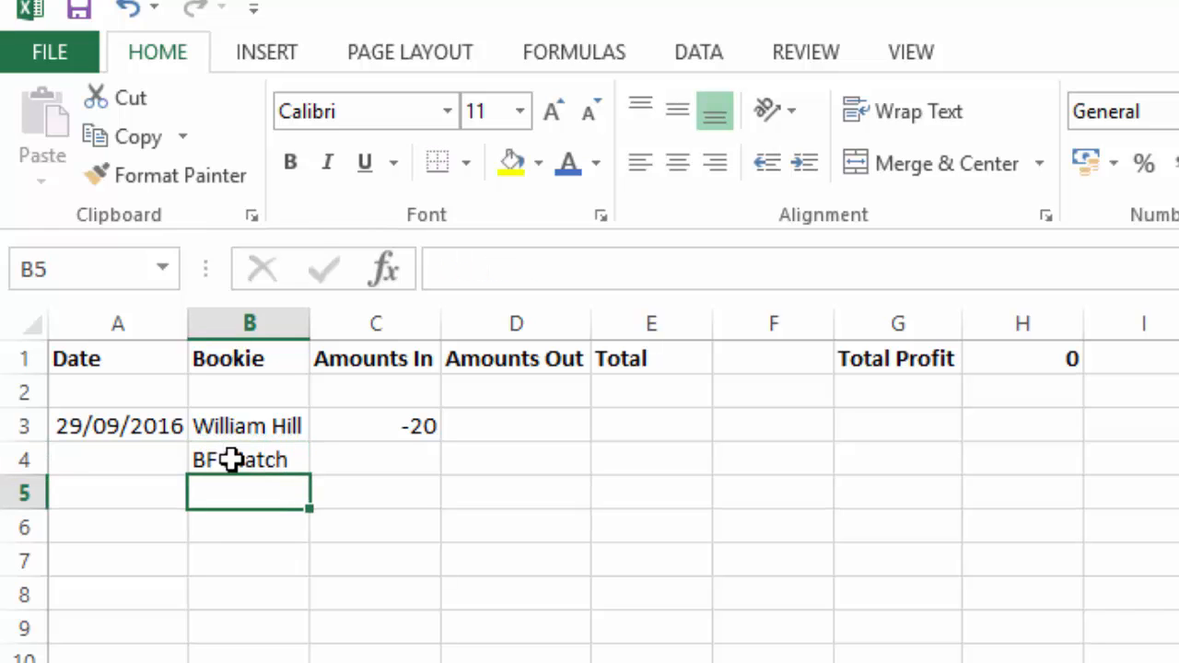
pyautogui.click(405, 463)
pyautogui.write('0')
pyautogui.press('Return')
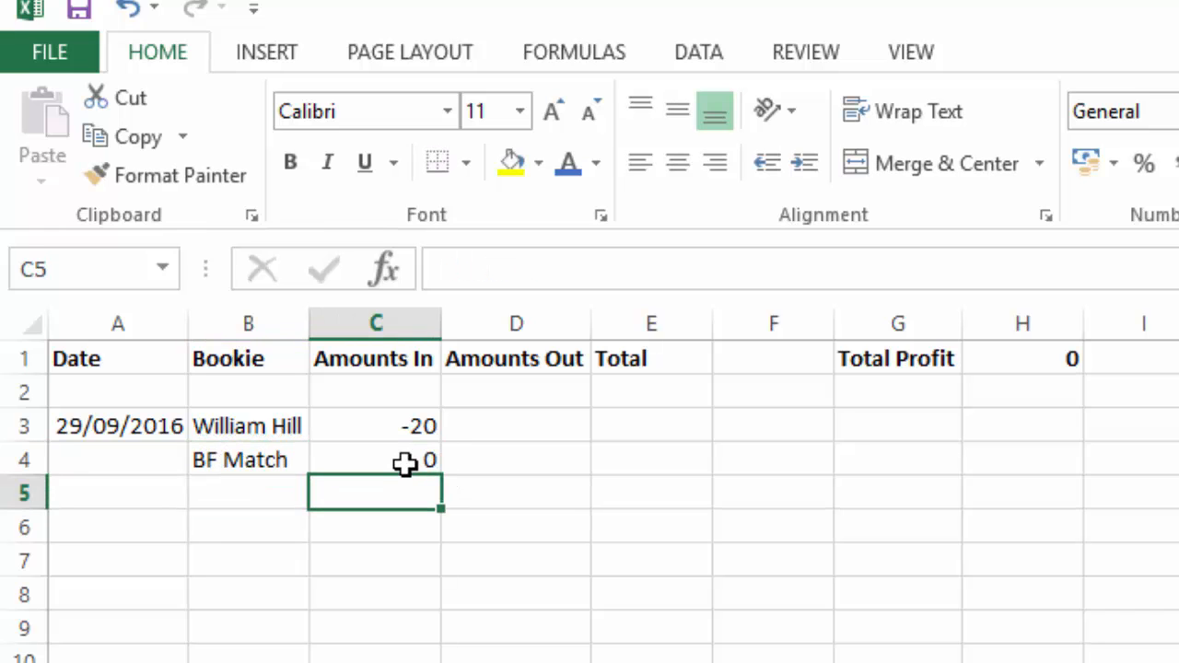
pyautogui.click(394, 453)
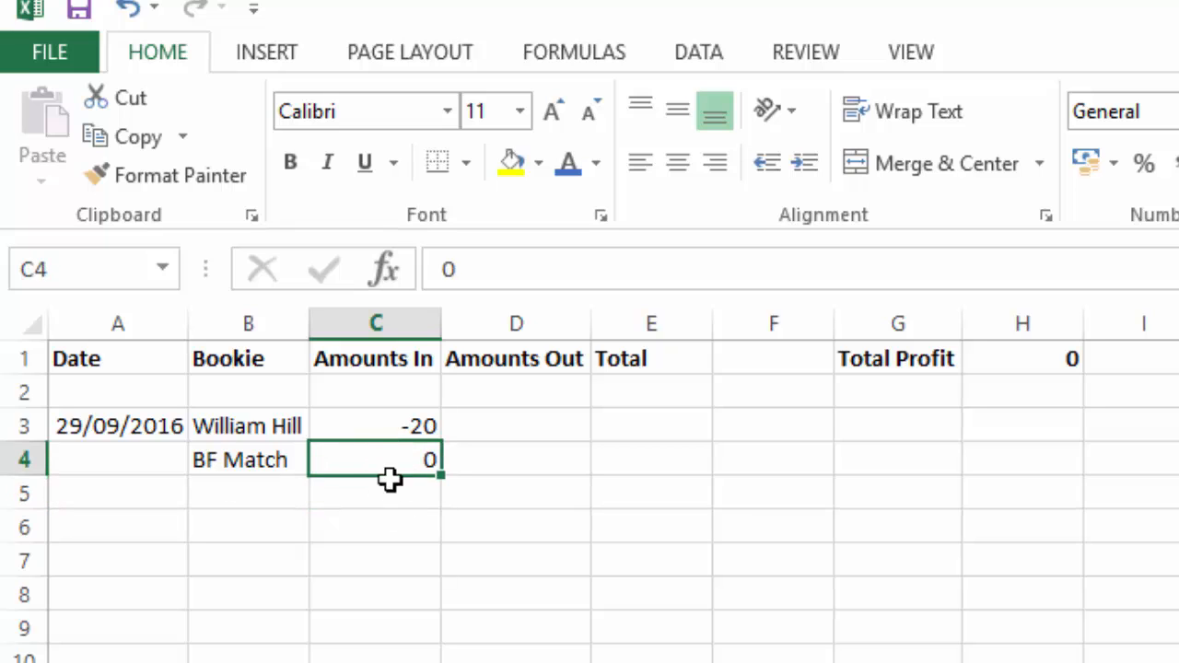
pyautogui.click(391, 426)
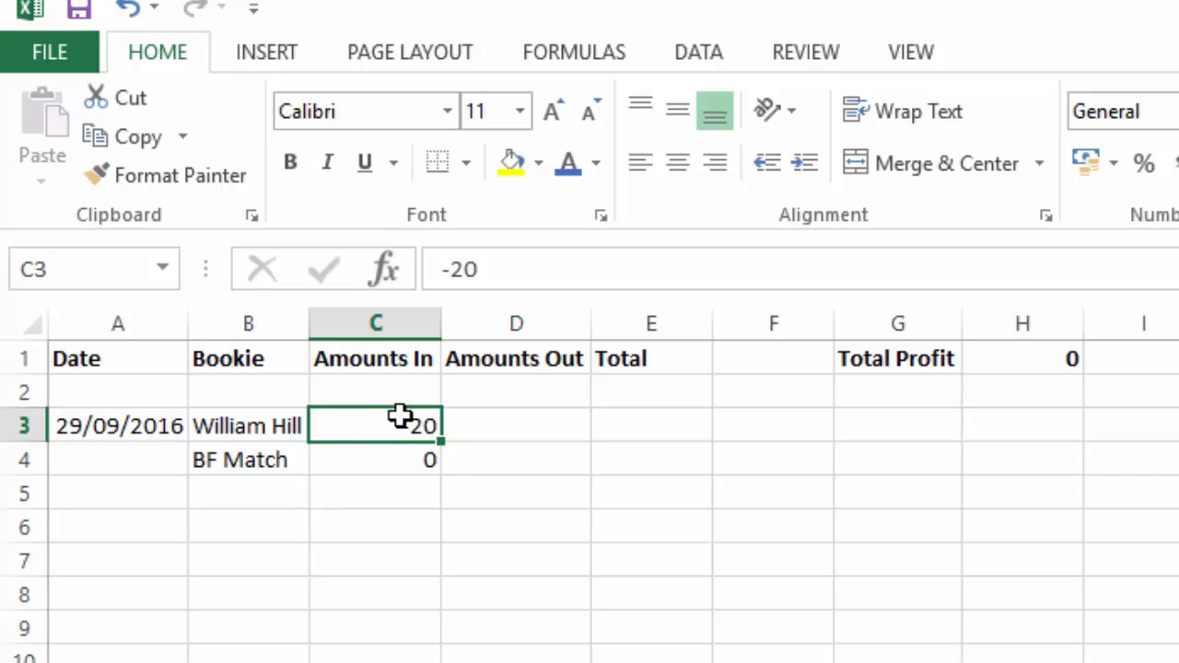
pyautogui.click(416, 453)
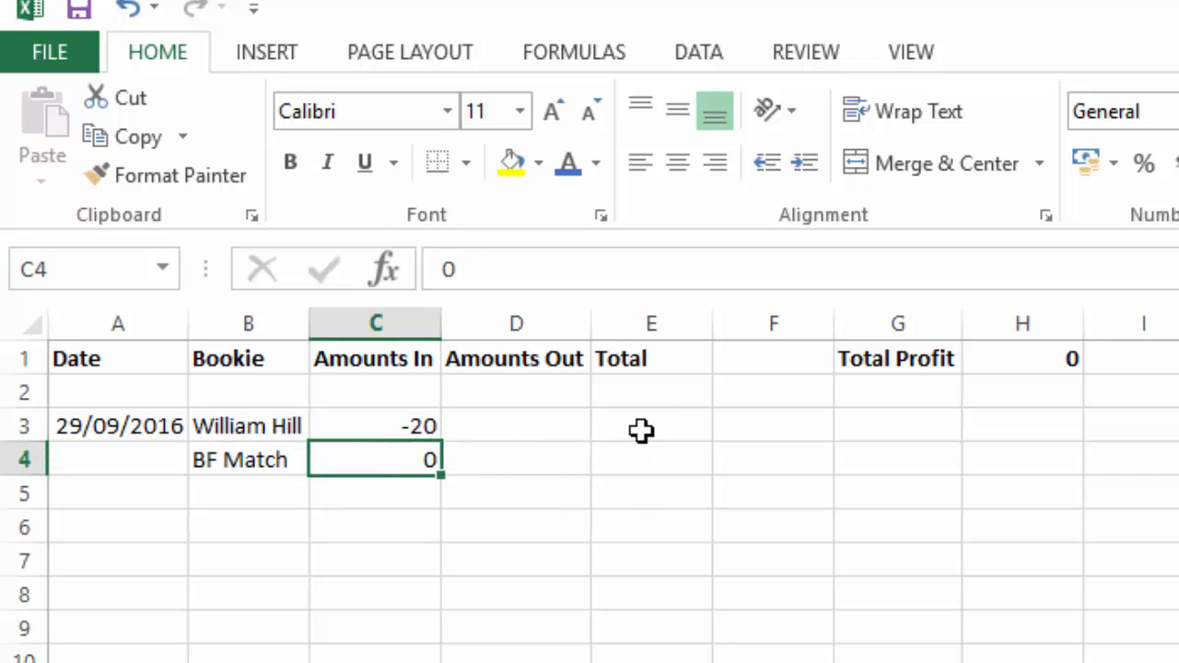
# Widen column F and enter the bet description "England v France (England)" in F3
pyautogui.click(772, 426)
pyautogui.moveTo(840, 330); pyautogui.dragTo(1028, 327)
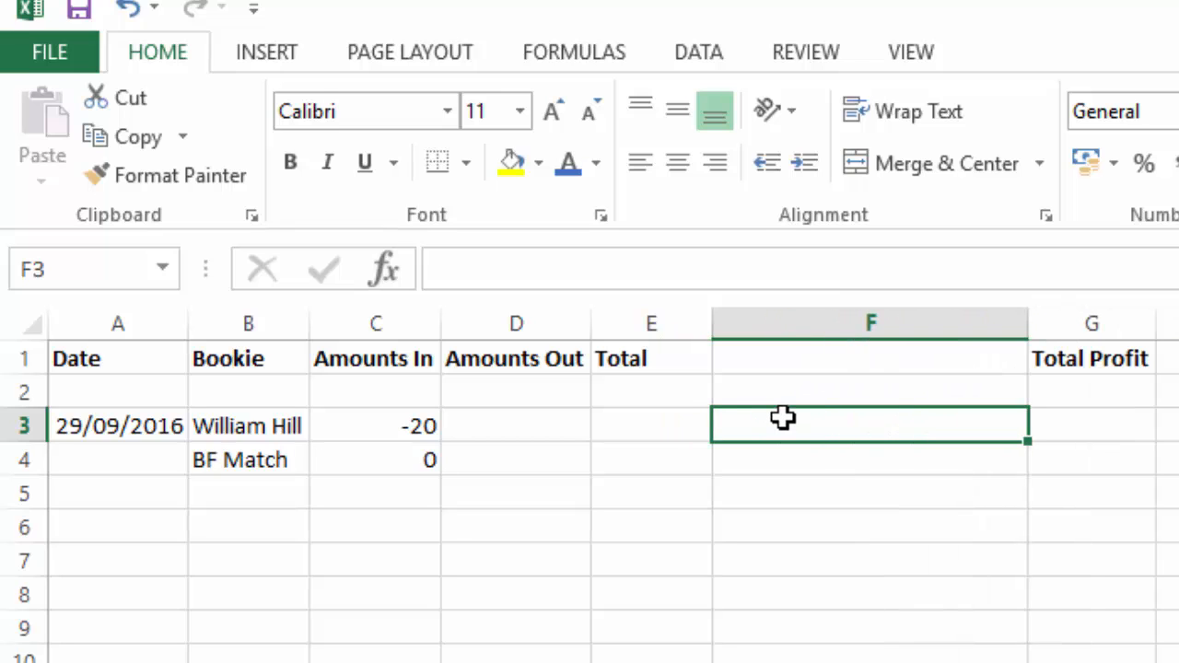
pyautogui.write('Eng')
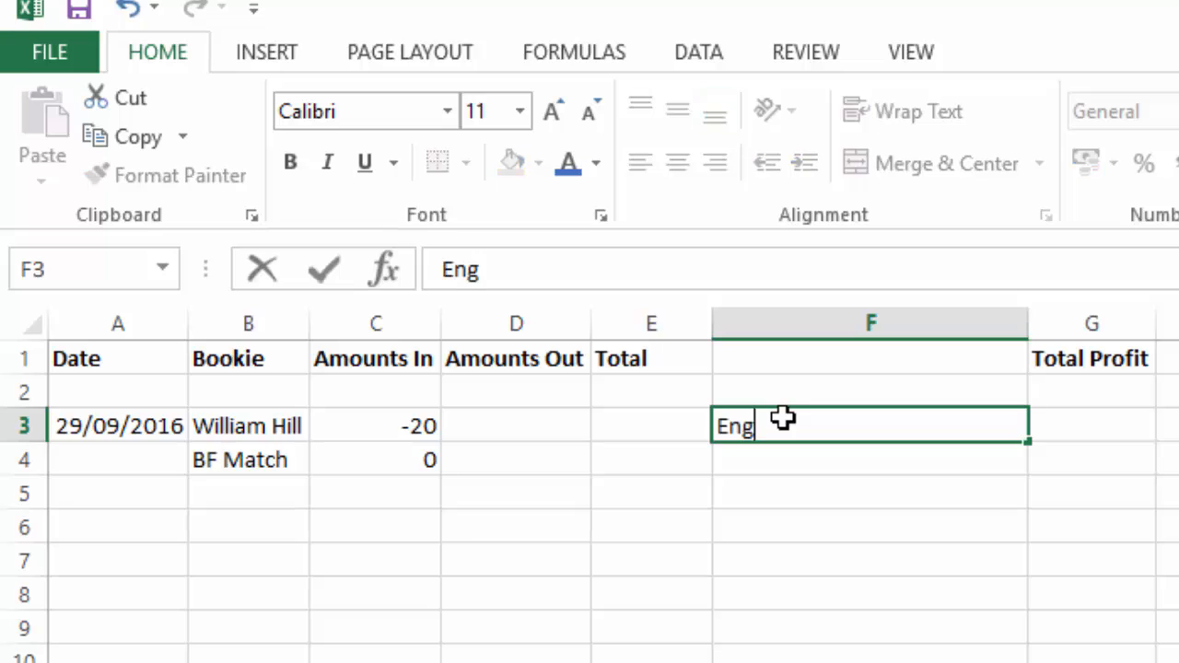
pyautogui.write('land v France ')
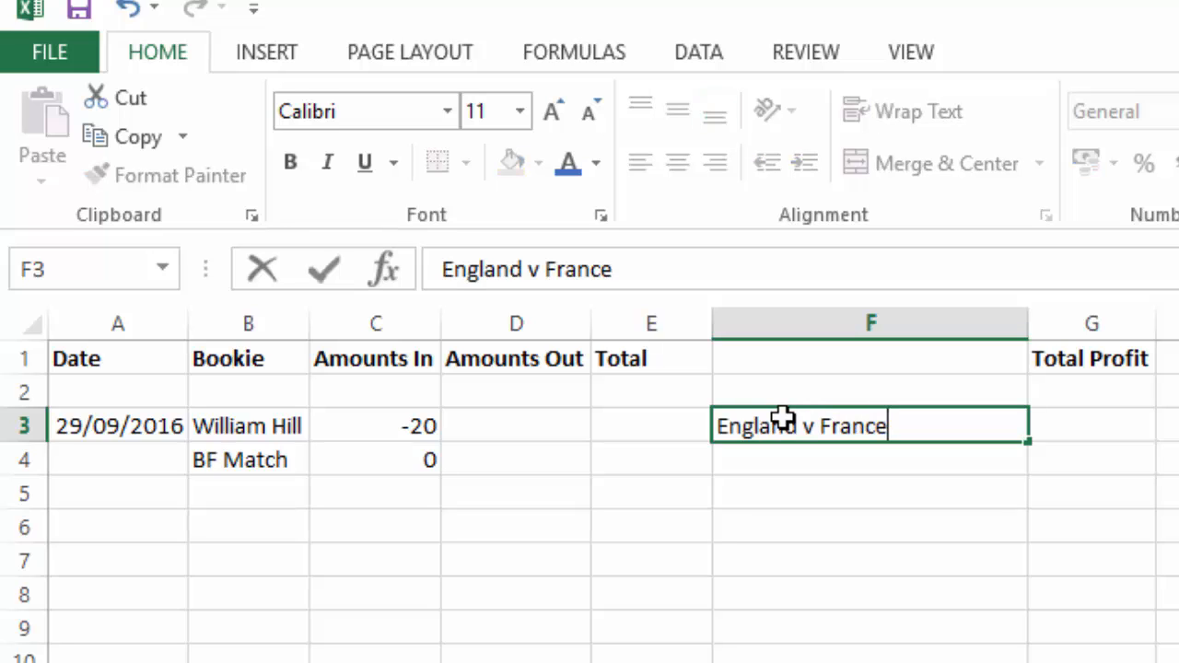
pyautogui.write('(England)')
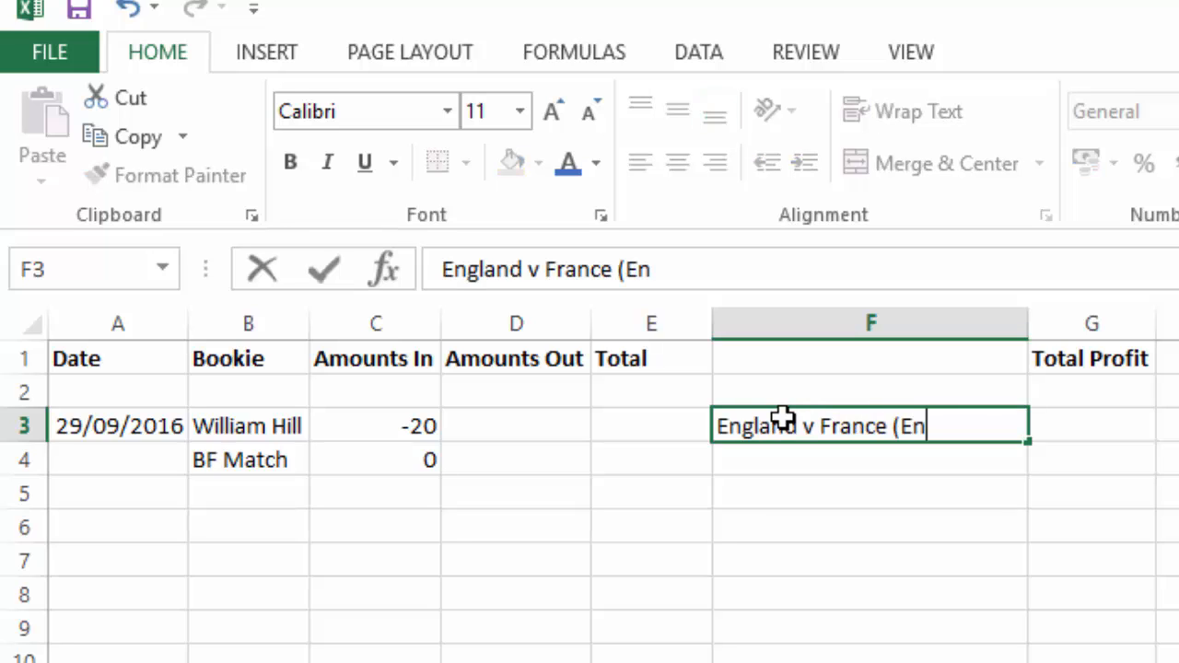
pyautogui.press('Return')
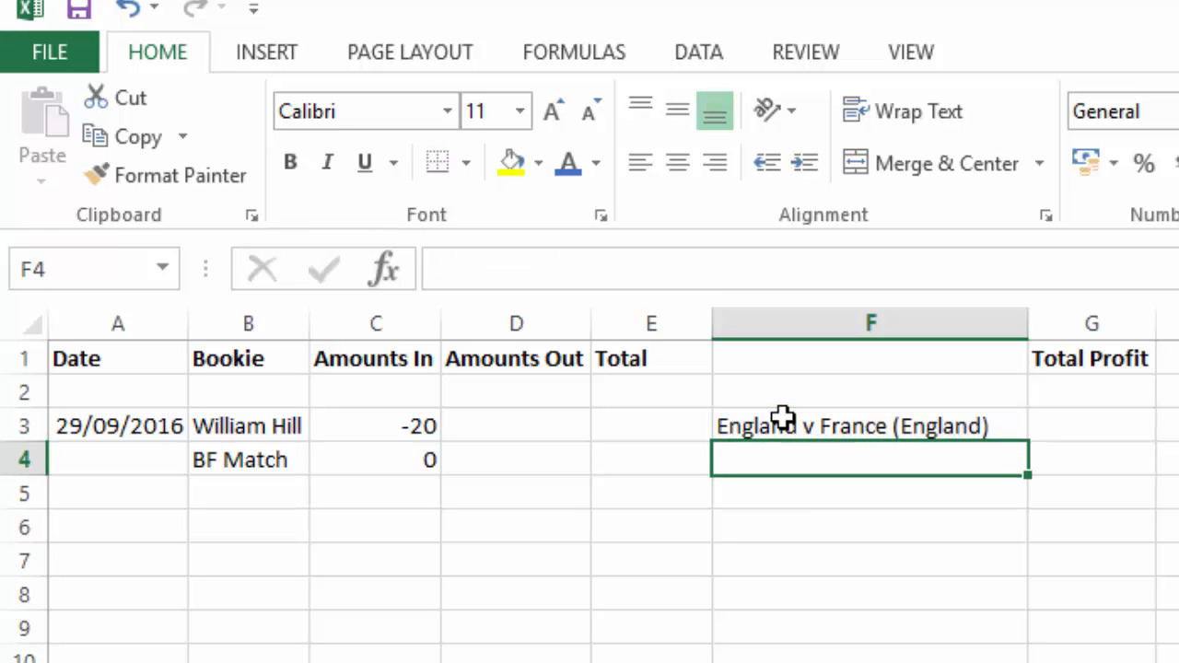
# Copy the England v France bet description from F3 into F4
pyautogui.click(783, 424)
pyautogui.hotkey('ctrl', 'c')
pyautogui.click(779, 464)
pyautogui.hotkey('ctrl', 'v')
# Copy the bookie names William Hill and BF Match into B5 and B6 for a second pair of bets
pyautogui.click(253, 490)
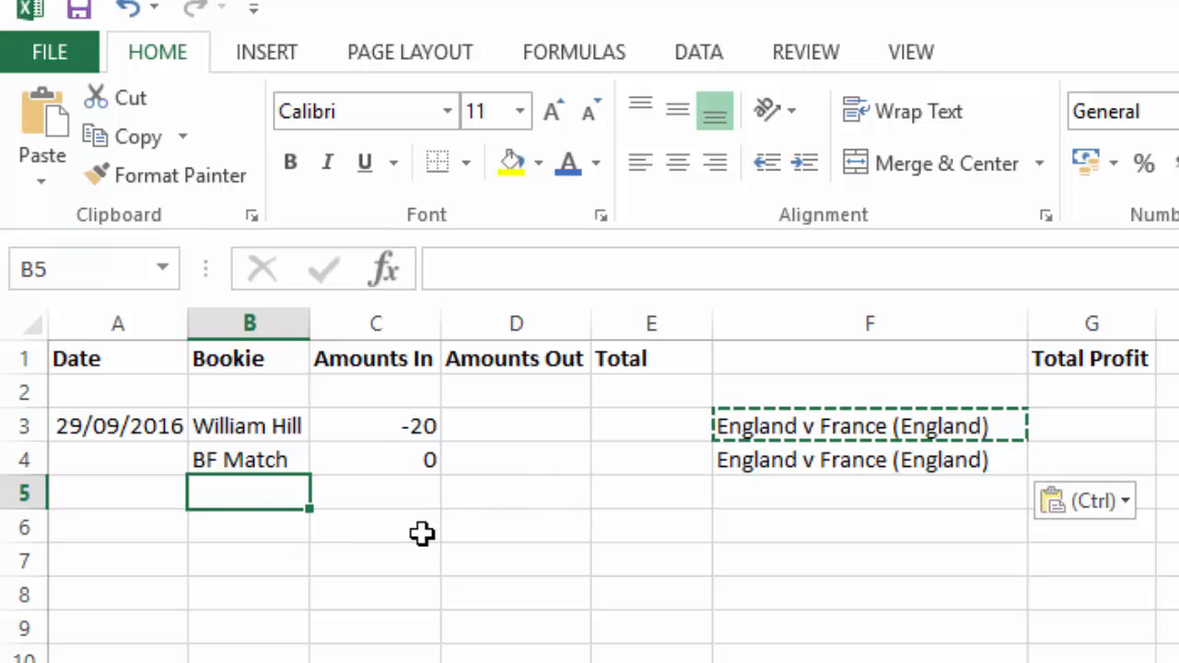
pyautogui.click(262, 438)
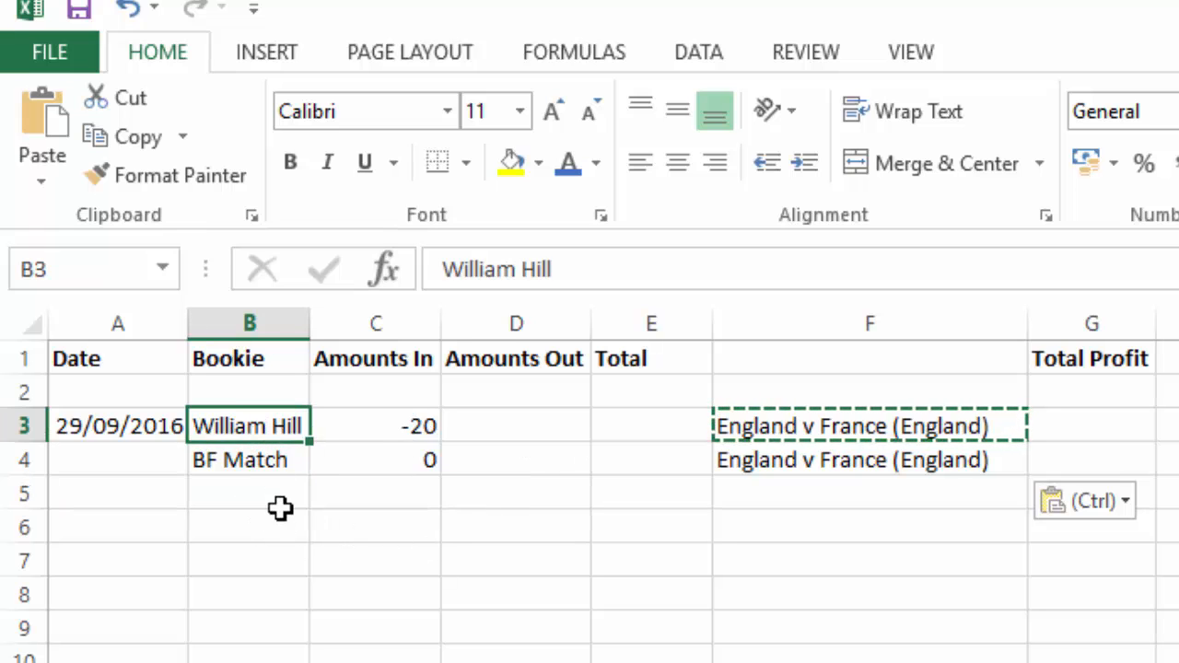
pyautogui.hotkey('ctrl', 'c')
pyautogui.click(250, 501)
pyautogui.hotkey('ctrl', 'v')
pyautogui.click(251, 458)
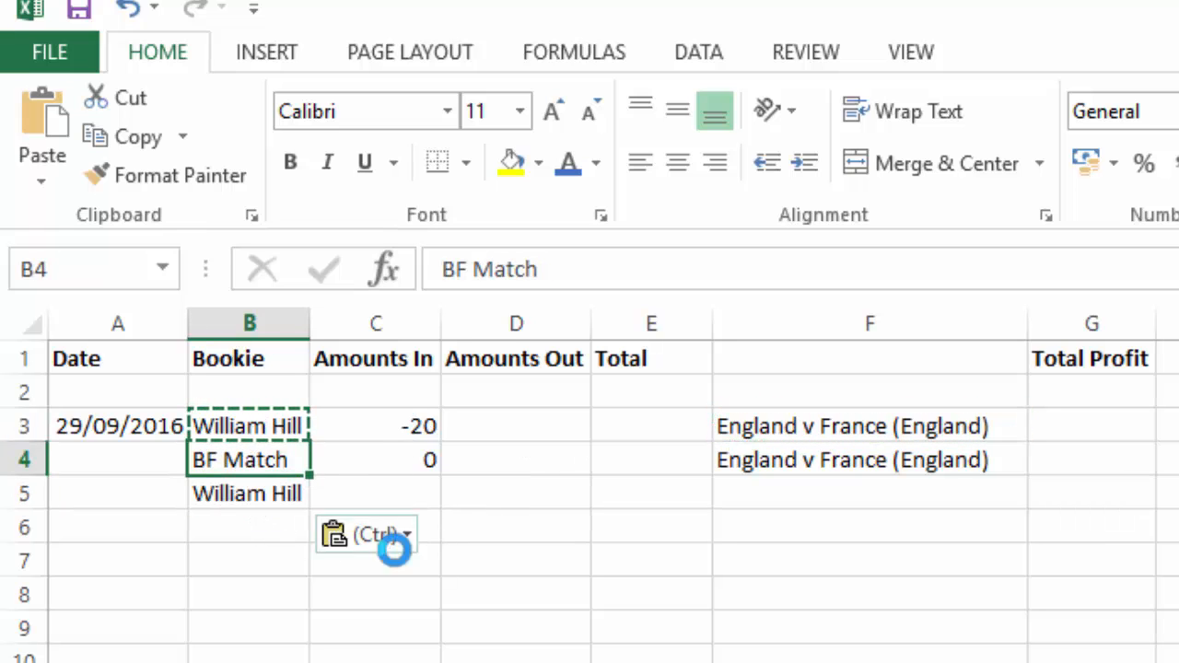
pyautogui.hotkey('ctrl', 'c')
pyautogui.click(240, 524)
pyautogui.hotkey('ctrl', 'v')
# Enter an Amounts In value of 0 in both C5 and C6
pyautogui.click(327, 492)
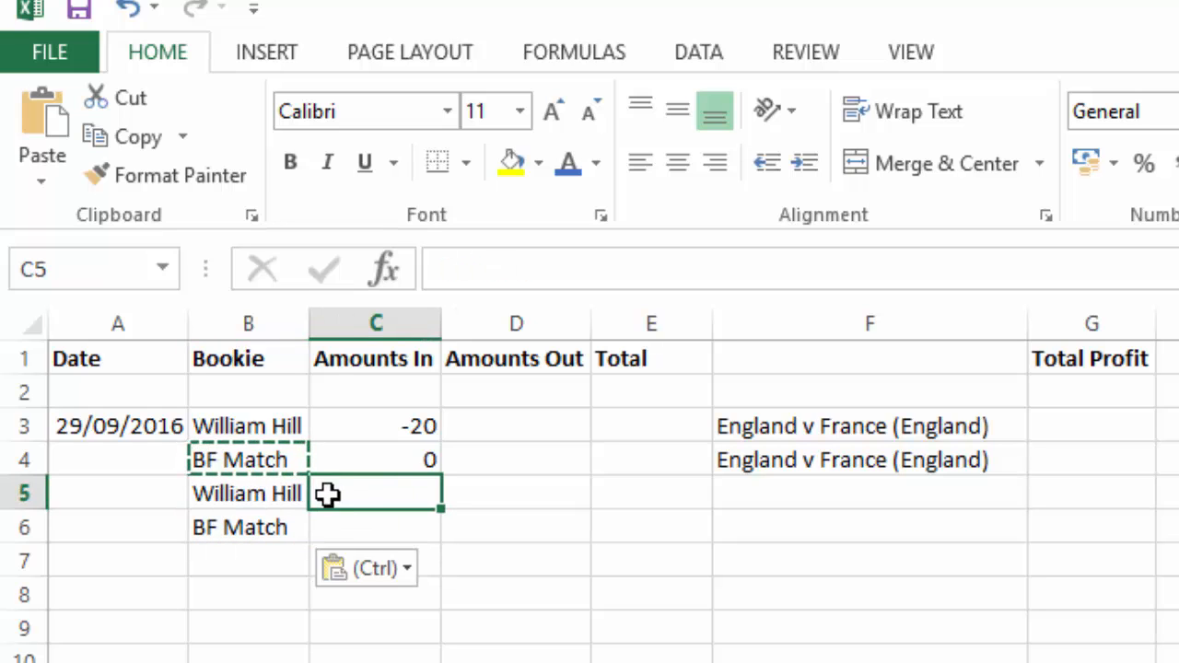
pyautogui.write('0')
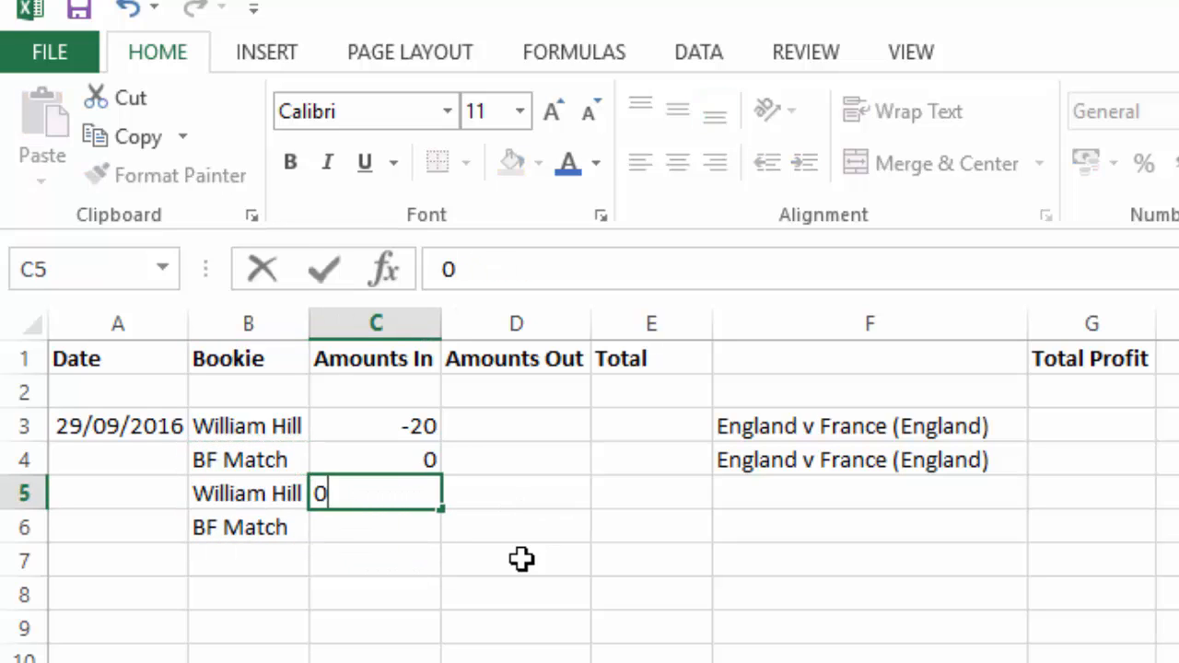
pyautogui.click(516, 558)
pyautogui.click(395, 533)
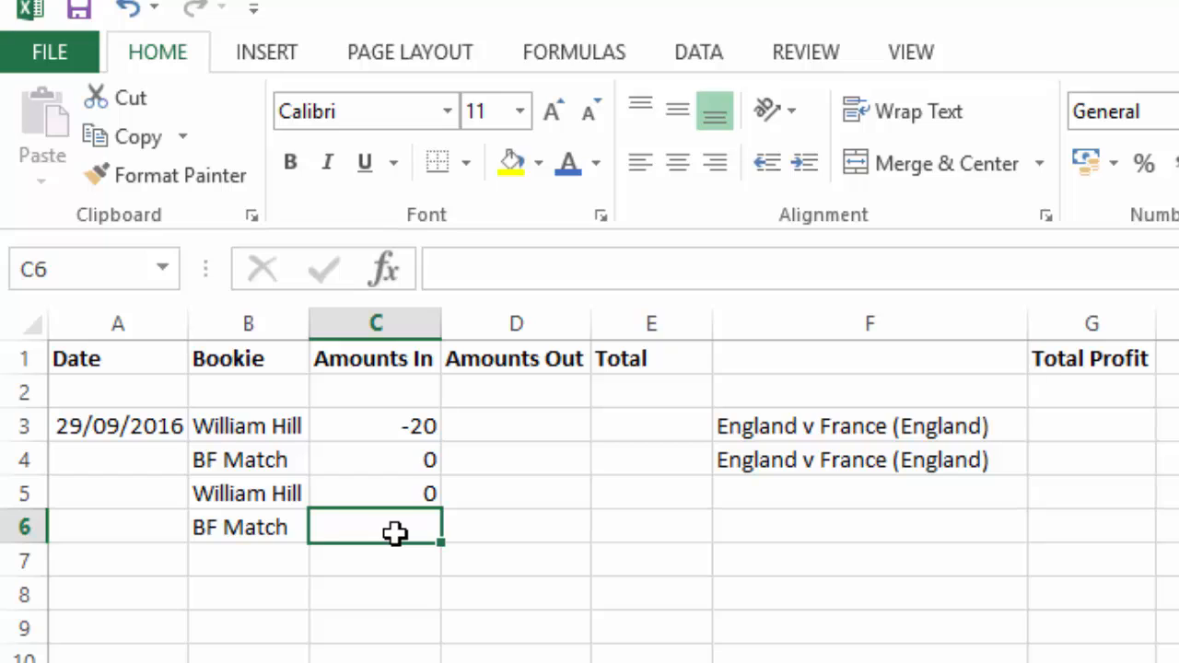
pyautogui.write('0')
# Enter the note "Free Bet" in F5 and copy it into F6
pyautogui.click(828, 497)
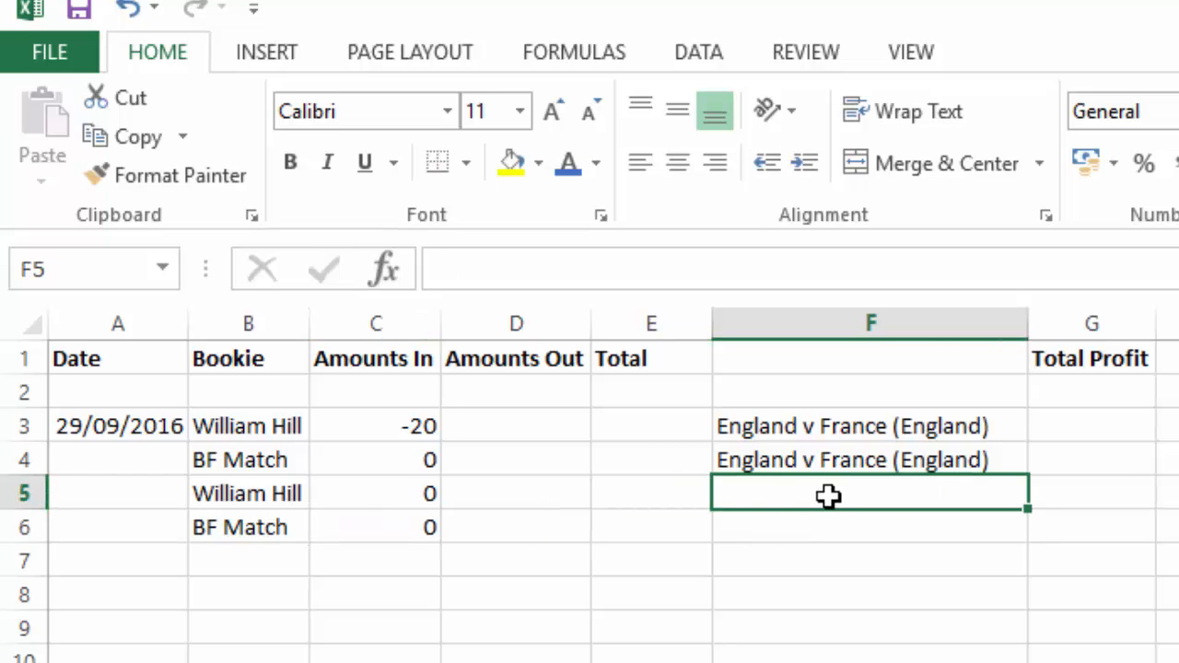
pyautogui.write('Free')
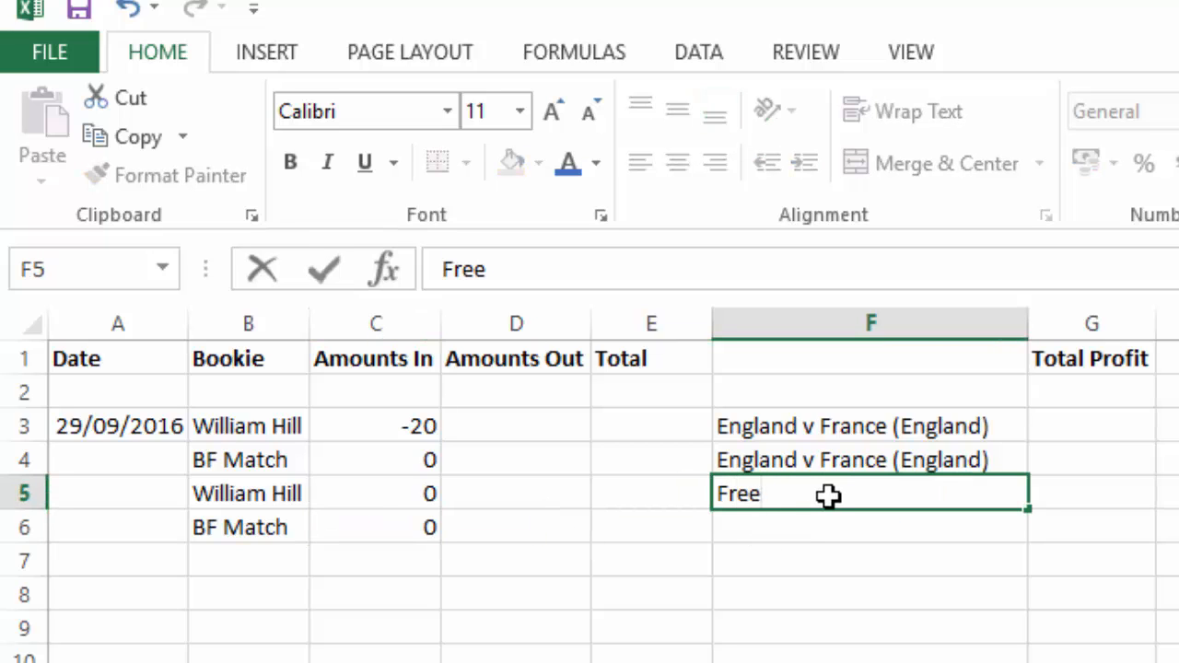
pyautogui.write(' Bet')
pyautogui.click(839, 571)
pyautogui.click(772, 497)
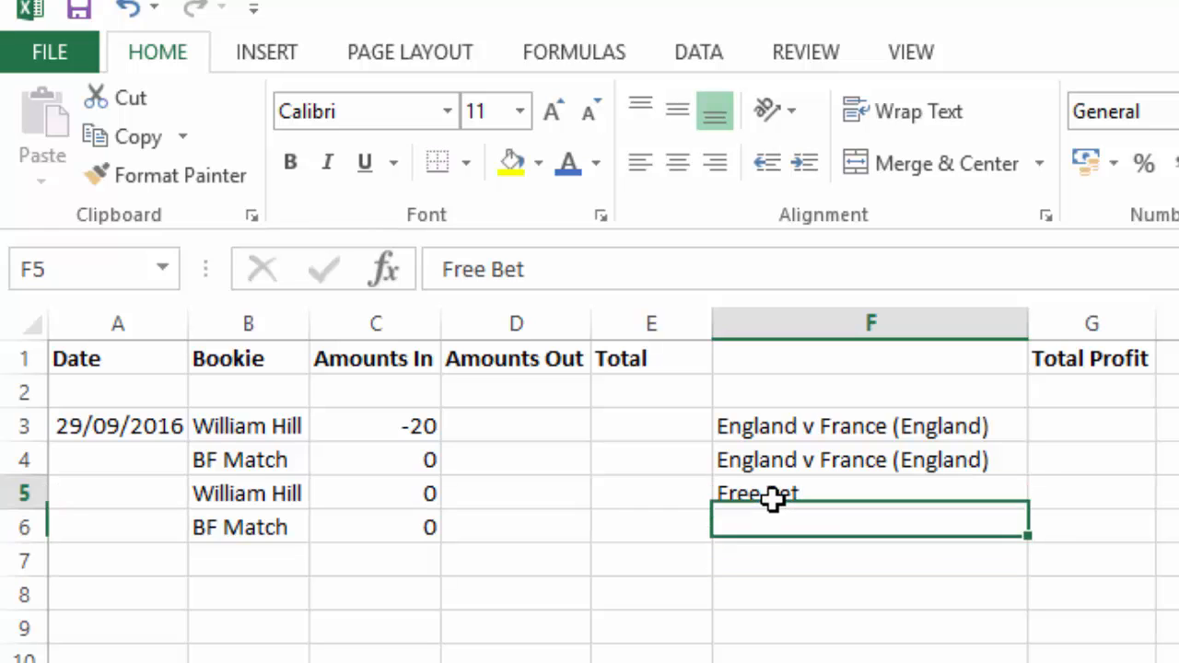
pyautogui.hotkey('ctrl', 'c')
pyautogui.click(777, 524)
pyautogui.hotkey('ctrl', 'v')
pyautogui.click(783, 629)
# Make the two Free Bet notes in F5:F6 bold
pyautogui.moveTo(764, 489); pyautogui.dragTo(769, 518)
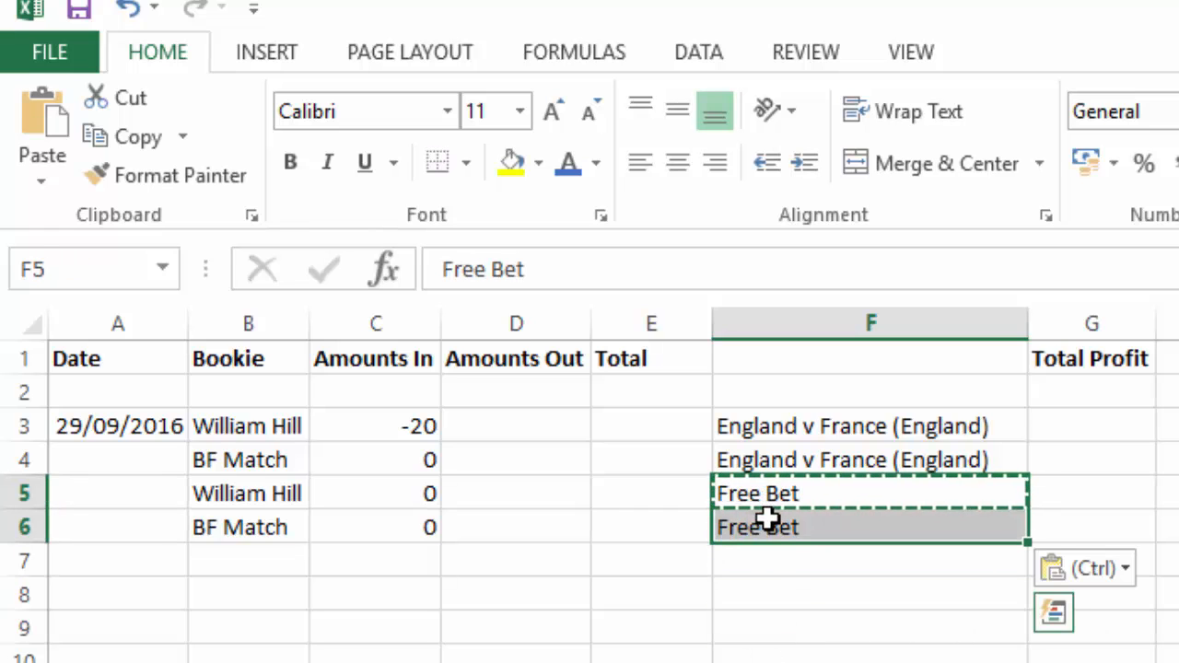
pyautogui.hotkey('ctrl', 'b')
pyautogui.click(871, 654)
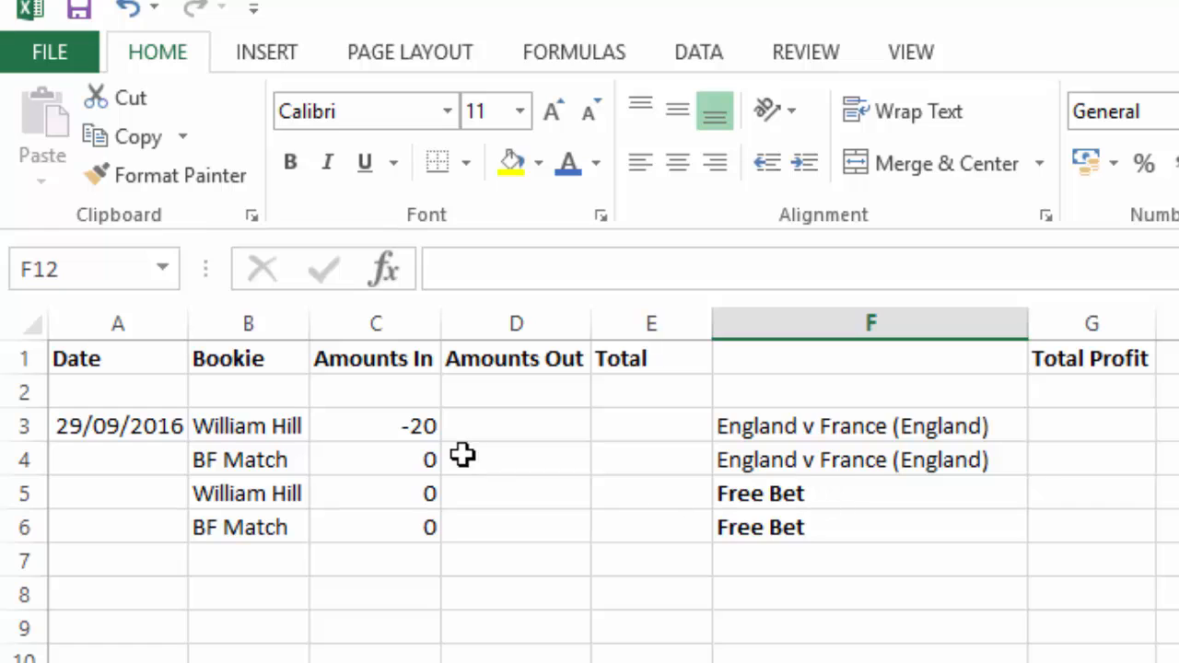
# Enter a SUM formula in E6 of the Total column that adds up the amounts in C3:D6
pyautogui.click(658, 531)
pyautogui.write('=sum(')
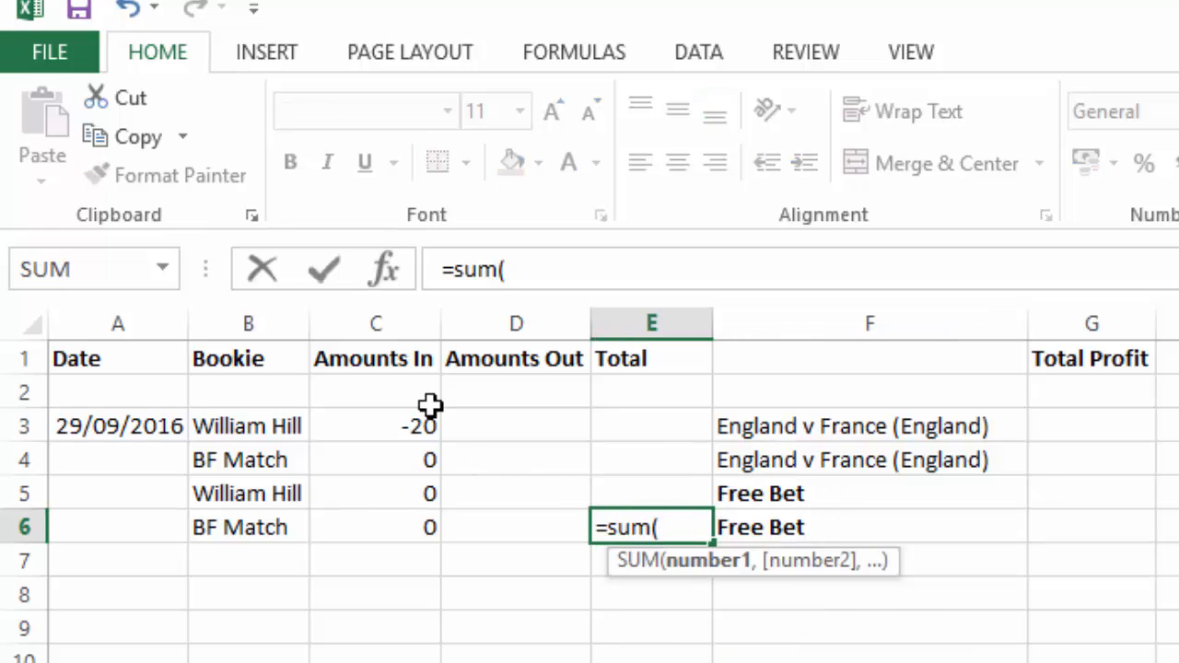
pyautogui.moveTo(414, 429); pyautogui.dragTo(507, 519)
pyautogui.write(')')
pyautogui.press('Return')
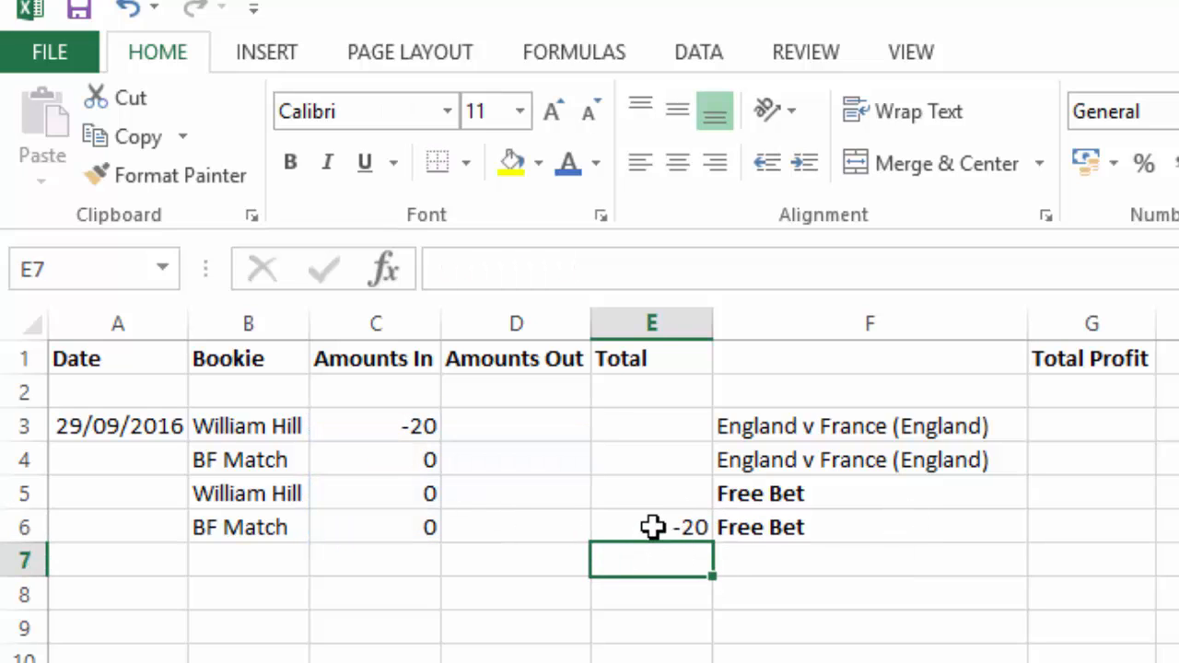
pyautogui.click(374, 431)
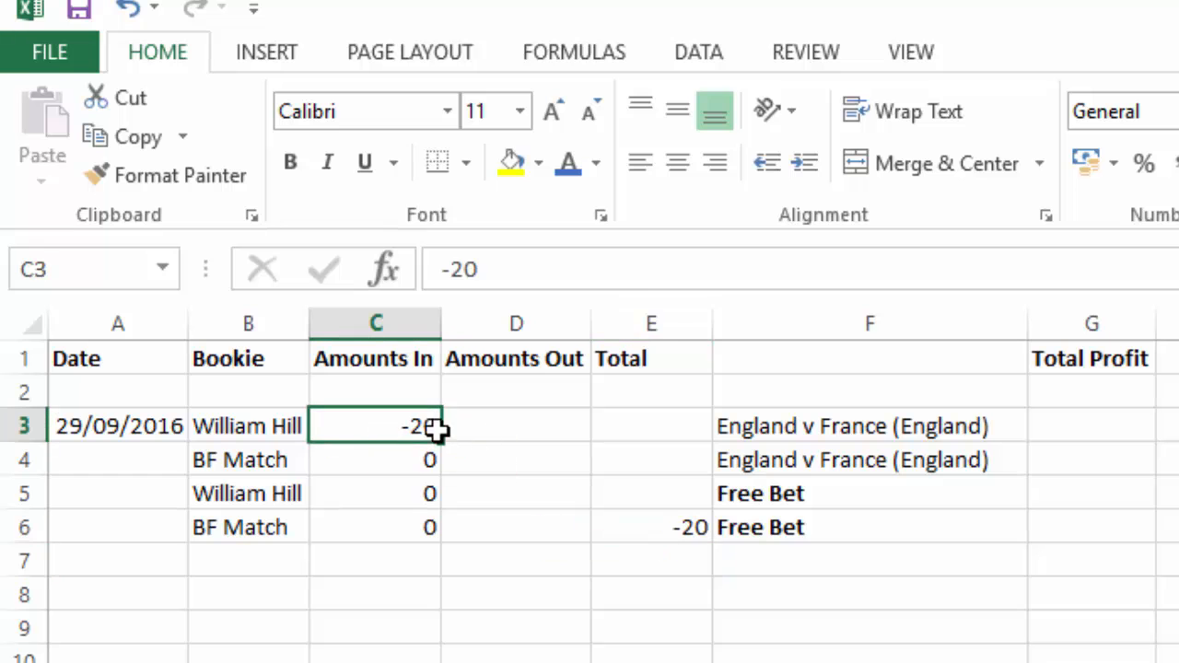
pyautogui.click(822, 433)
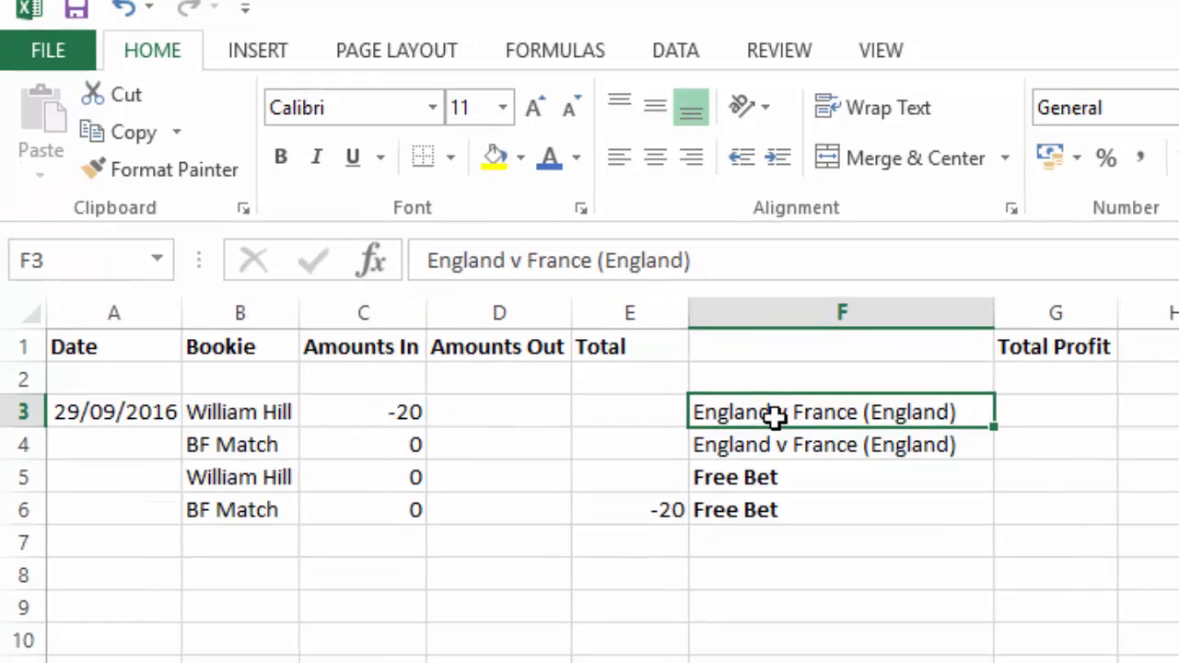
pyautogui.click(943, 269)
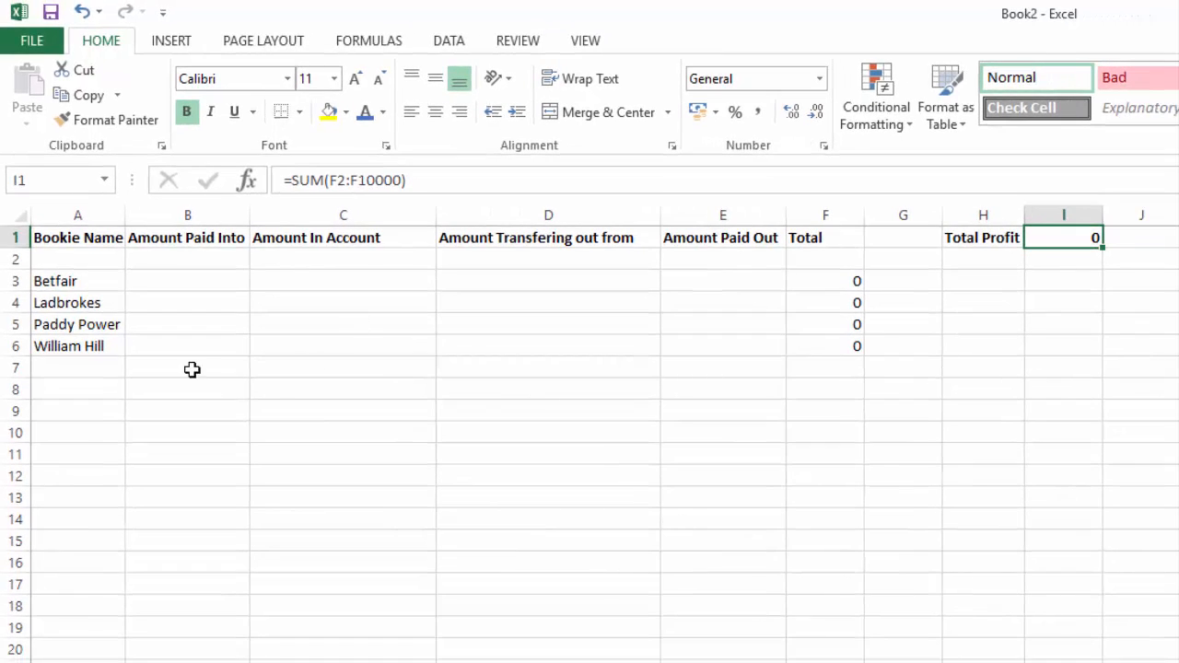
# On the bookie accounts sheet, enter -20 as William Hill's Amount Paid Into in B6
pyautogui.click(175, 348)
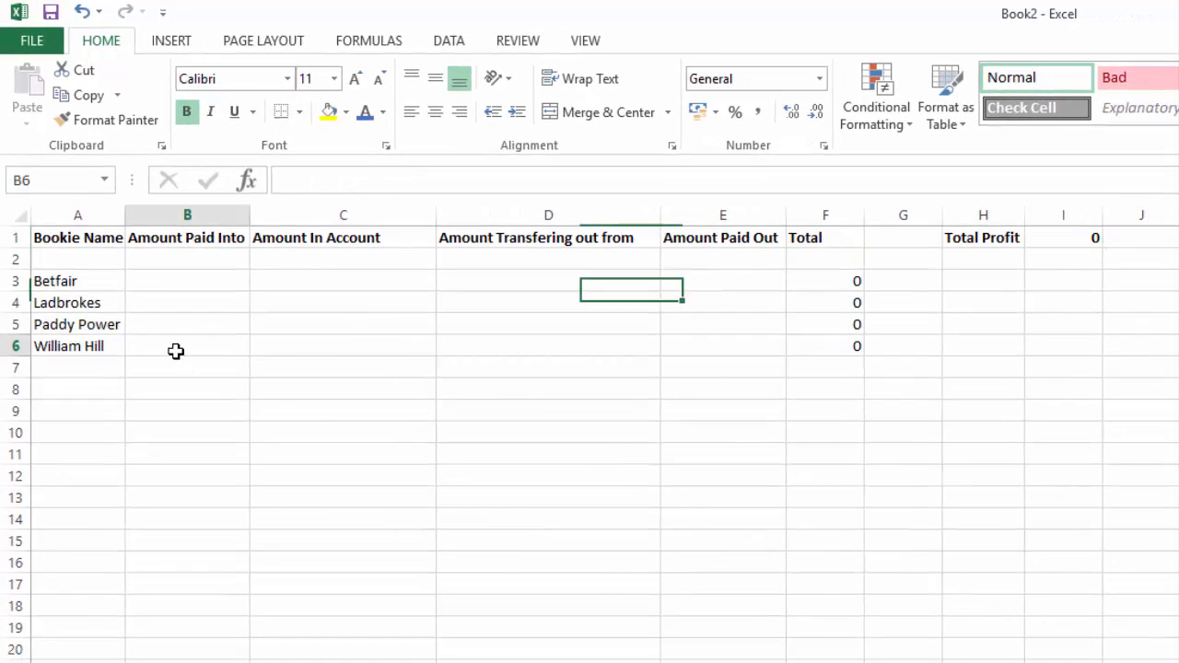
pyautogui.write('-20')
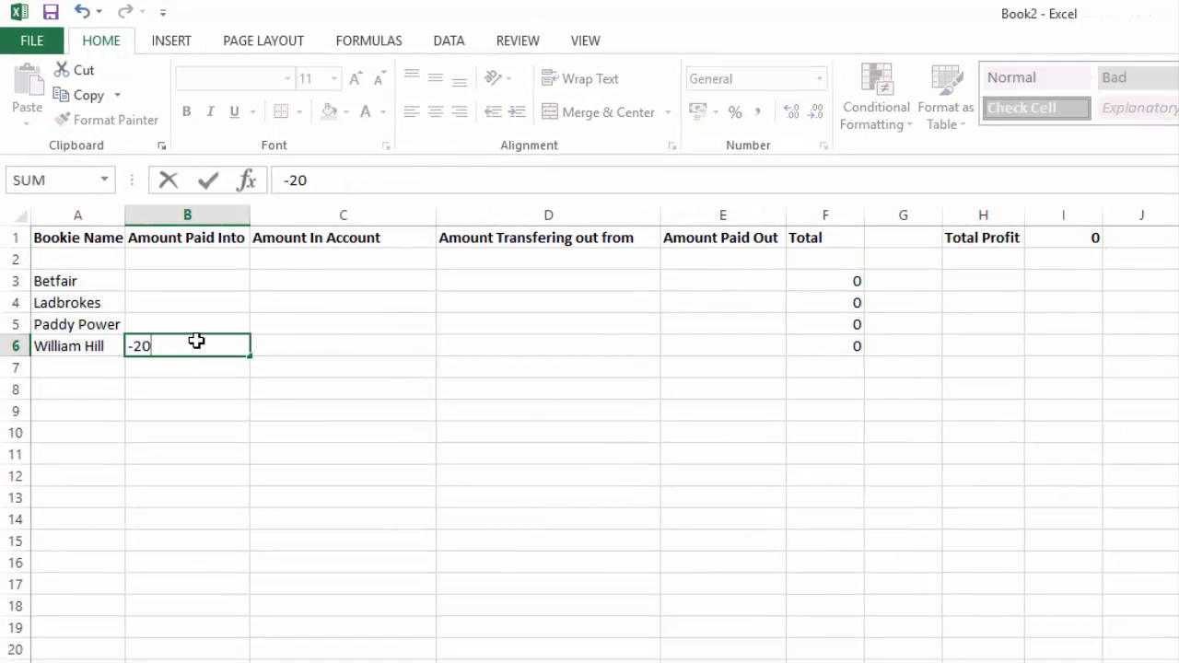
pyautogui.press('Return')
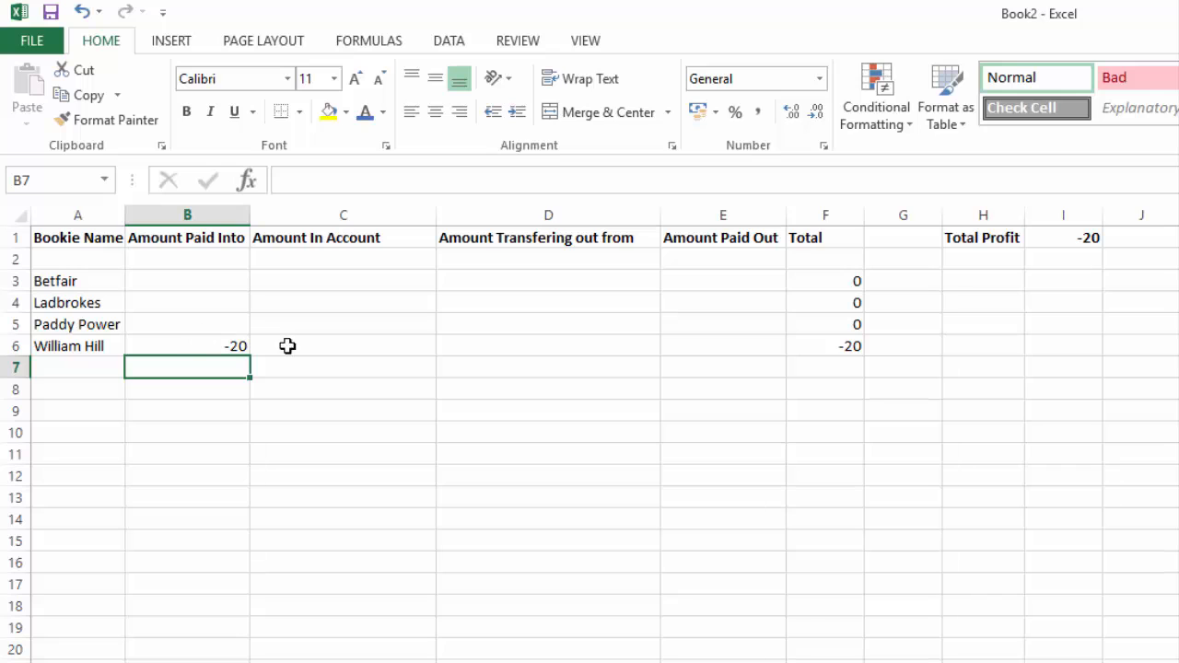
pyautogui.click(432, 349)
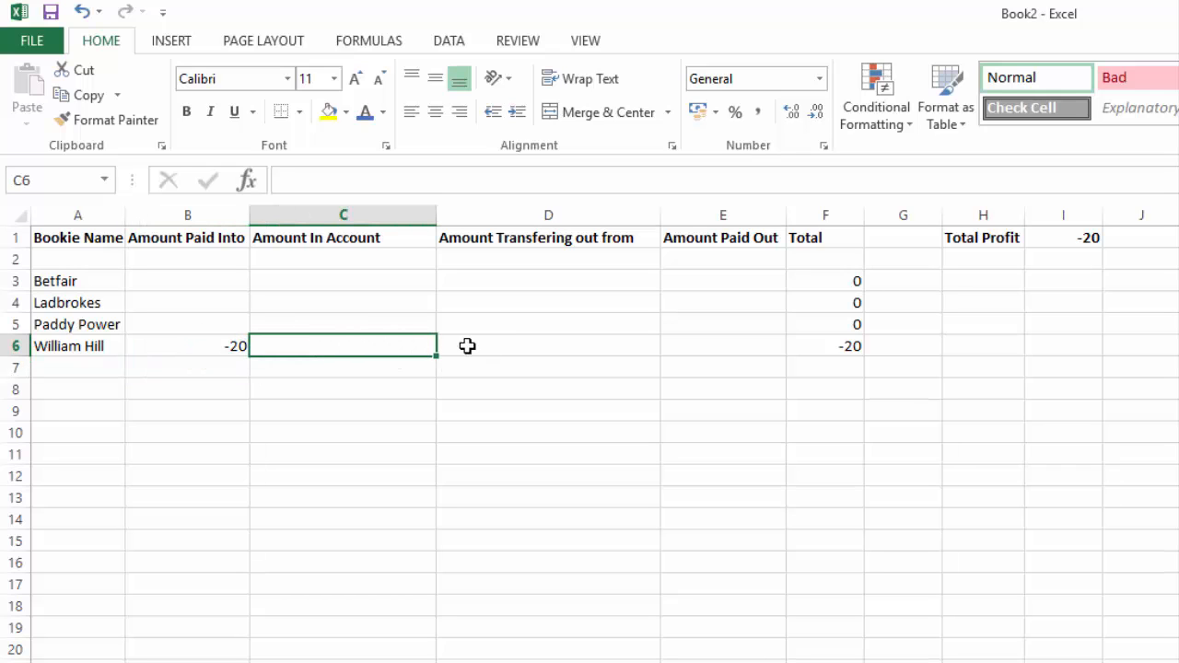
pyautogui.click(527, 351)
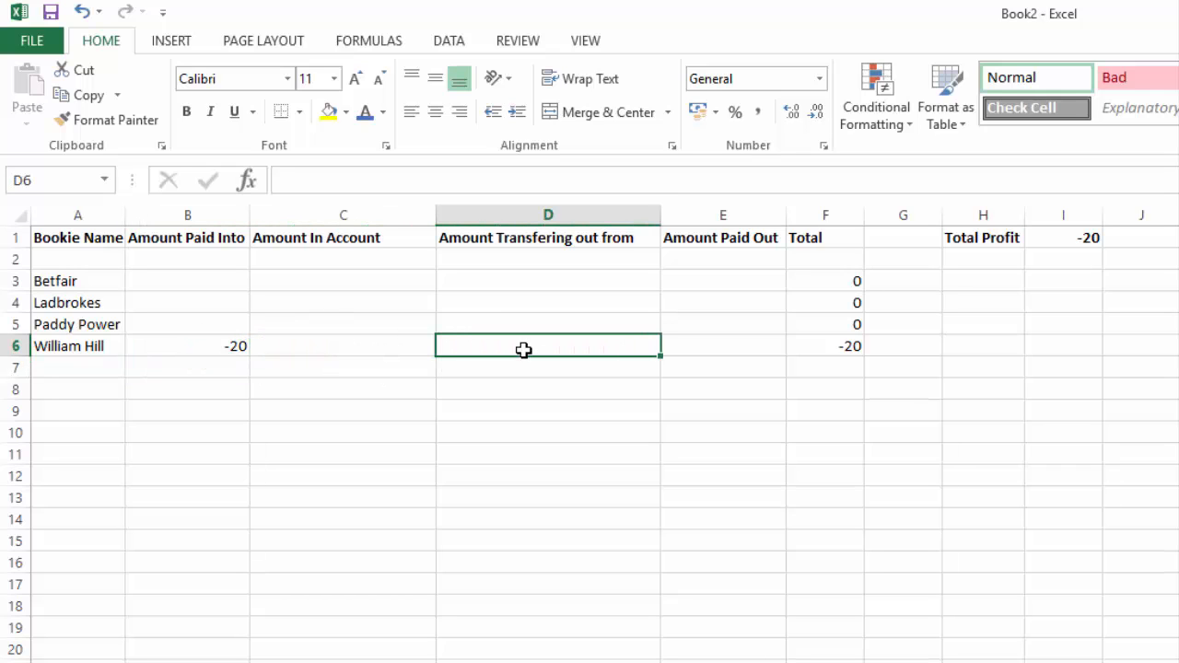
pyautogui.click(682, 347)
pyautogui.click(842, 342)
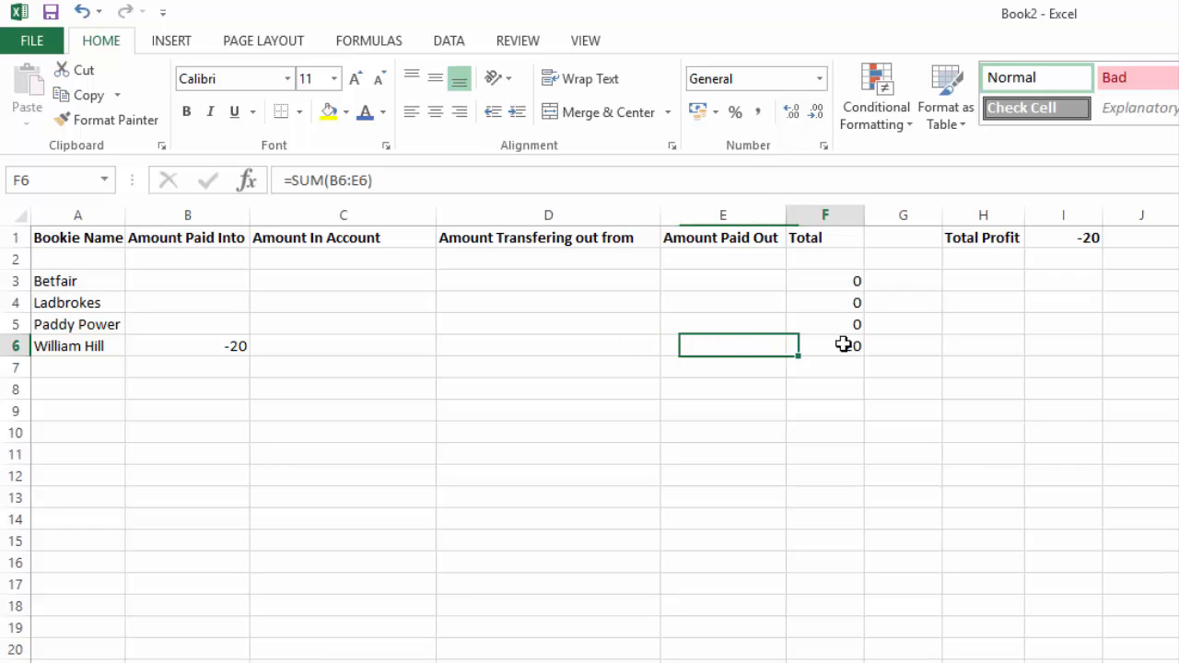
pyautogui.click(1085, 240)
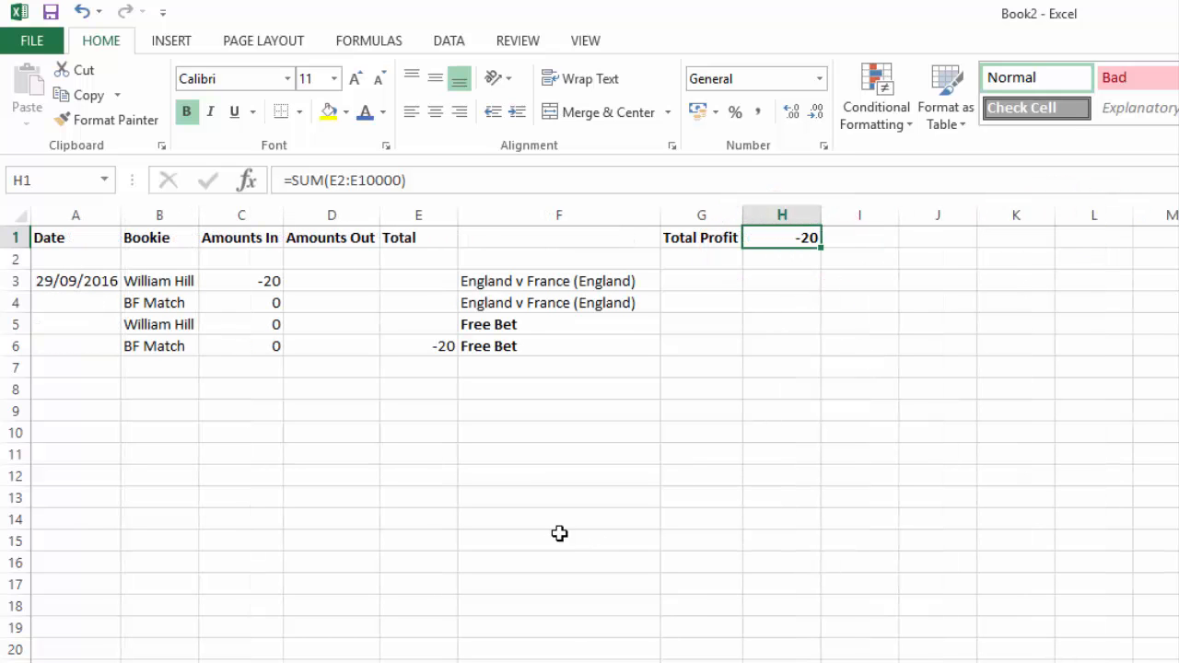
# On the dated bets sheet, enter Amounts Out of 40 in D3 and -21 in D4 for the England v France bets
pyautogui.click(335, 283)
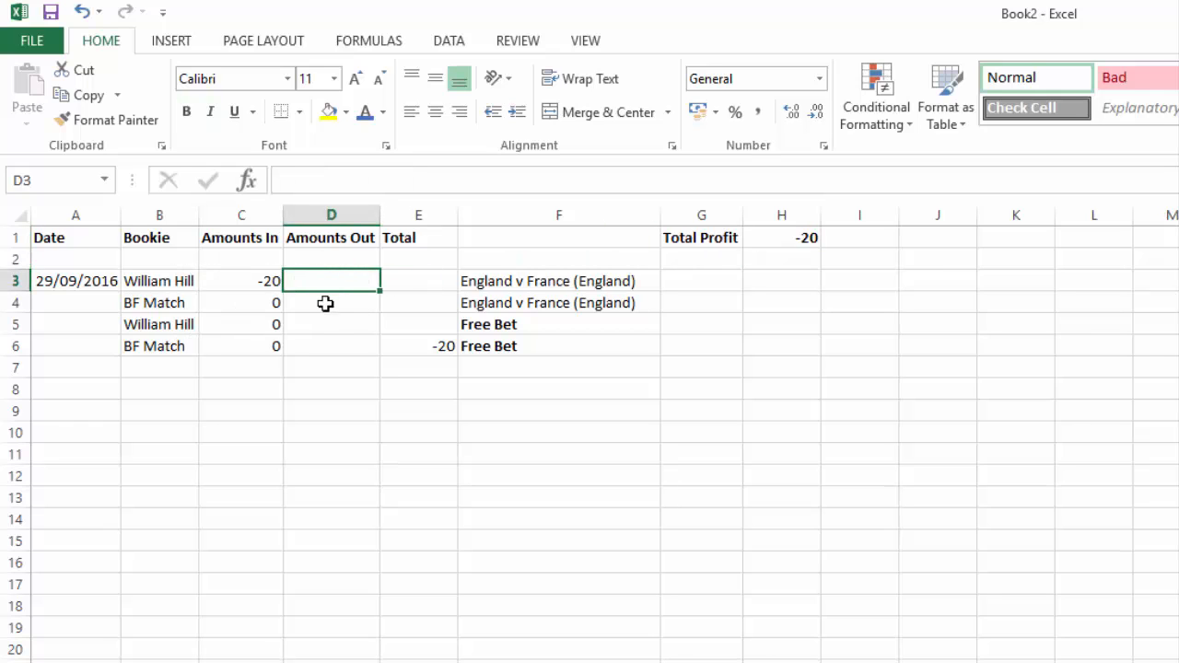
pyautogui.click(326, 305)
pyautogui.click(326, 281)
pyautogui.write('40')
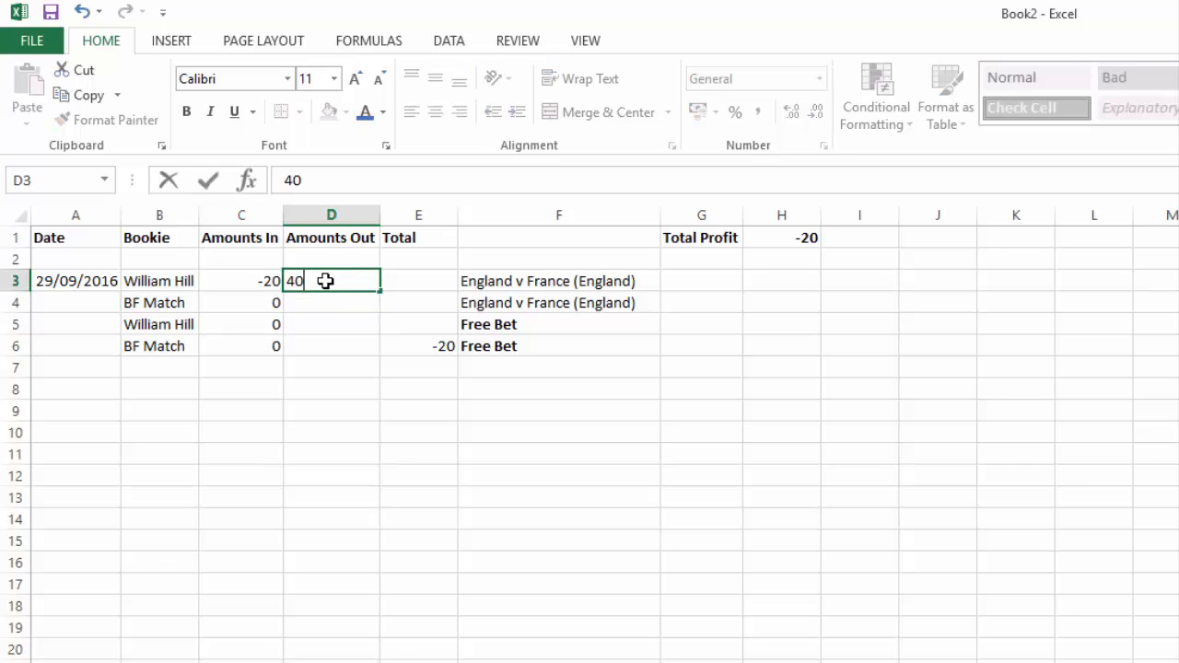
pyautogui.press('Return')
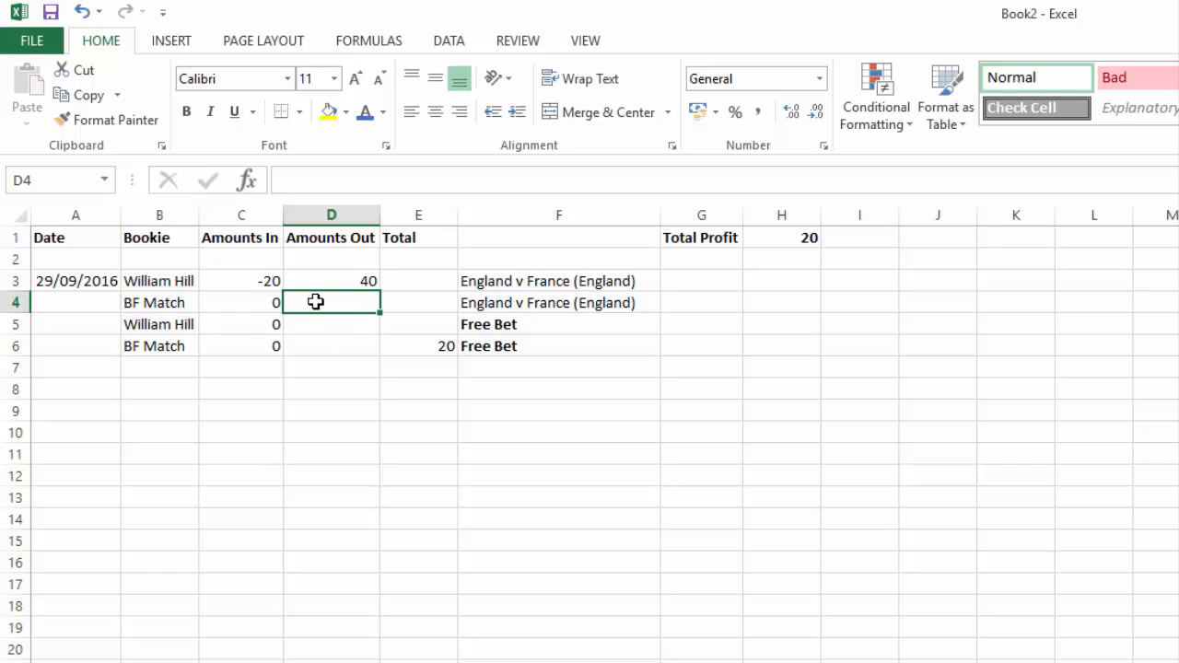
pyautogui.write('-21')
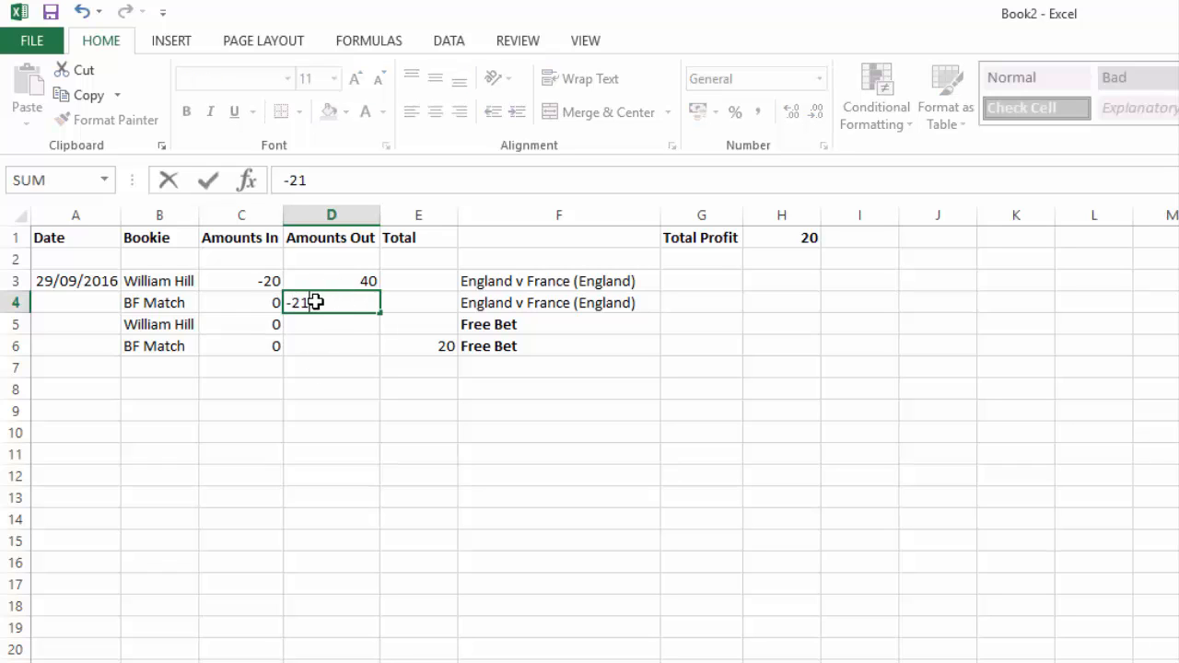
pyautogui.press('Return')
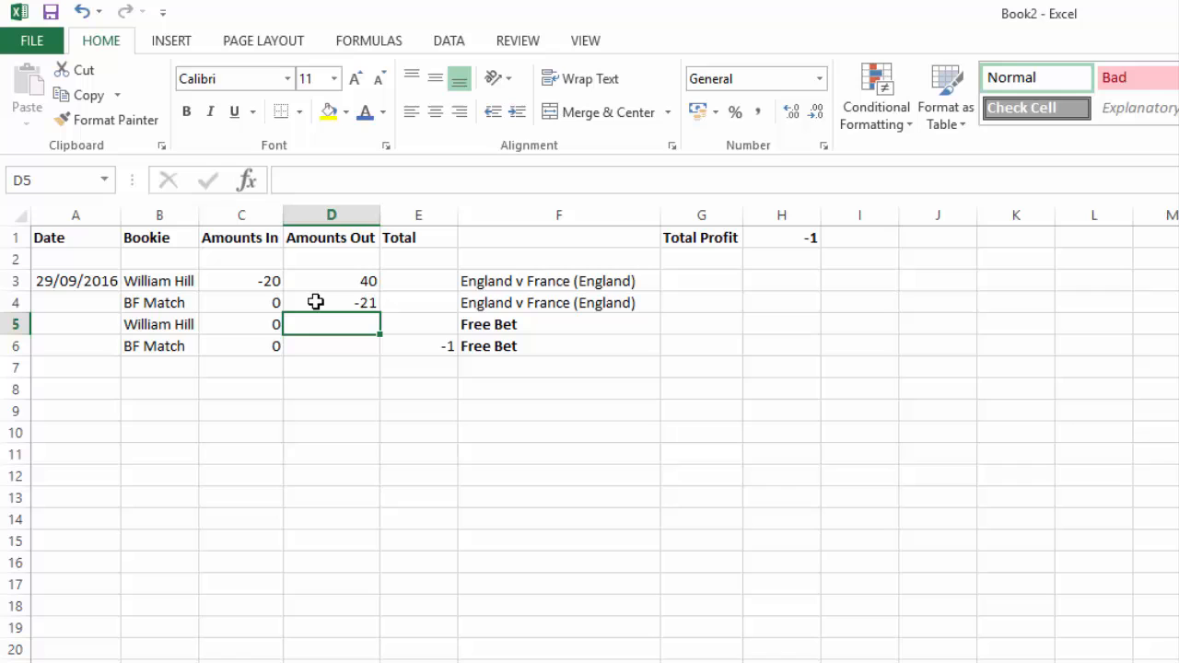
pyautogui.click(405, 348)
pyautogui.click(785, 241)
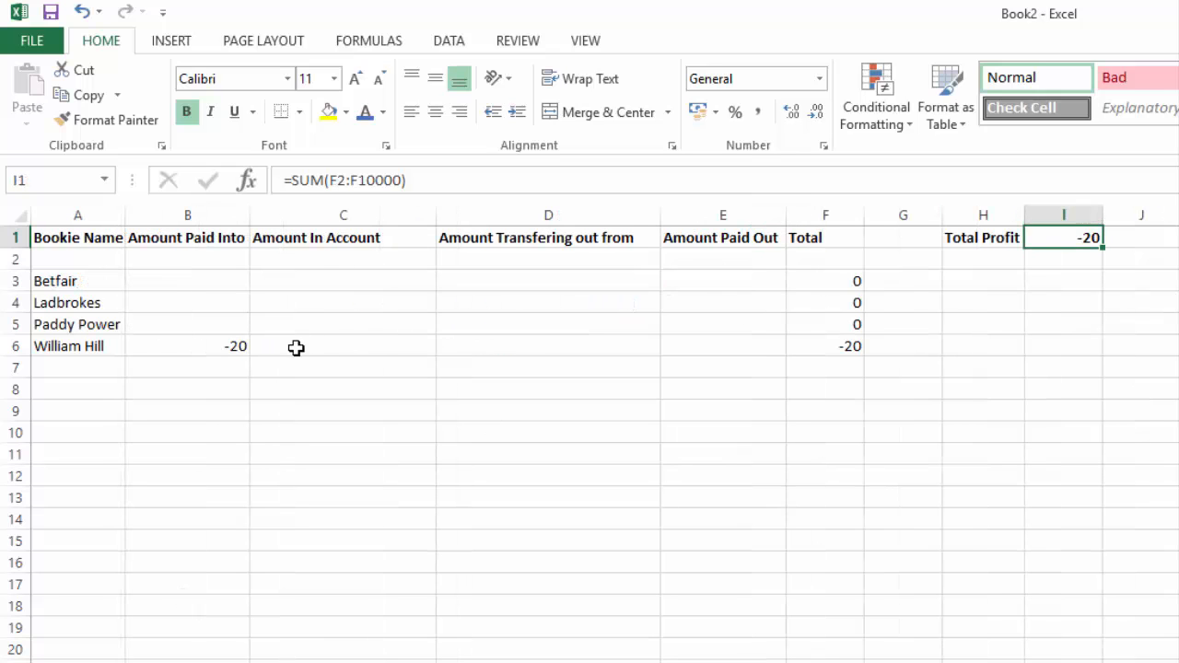
# On the bookie accounts sheet, enter 40 as William Hill's Amount In Account in C6
pyautogui.click(379, 353)
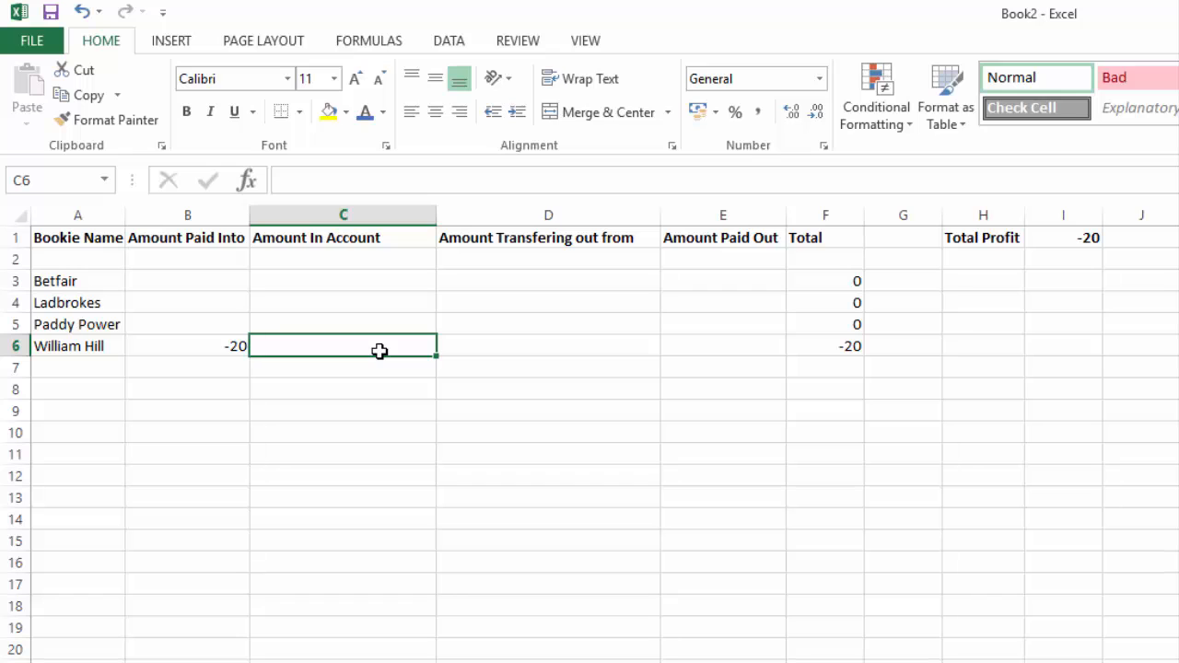
pyautogui.write('40')
pyautogui.press('Return')
# In the Betfair row, enter -100 as the Amount Paid Into and 100 as the Amount In Account
pyautogui.click(163, 281)
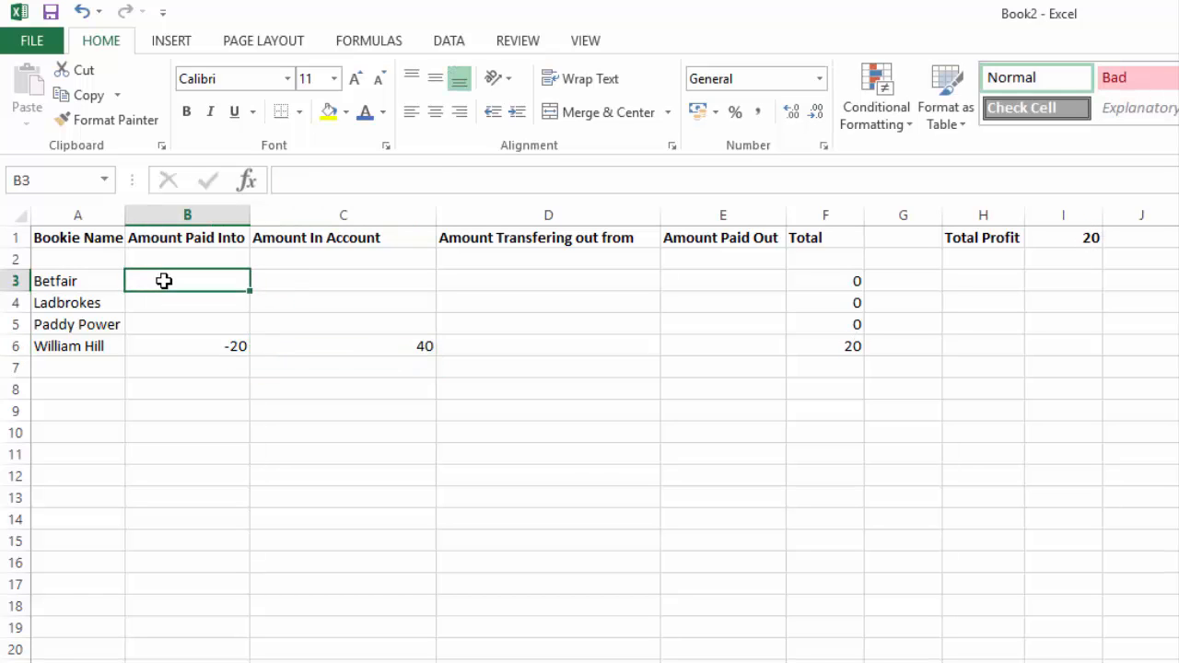
pyautogui.write('-100')
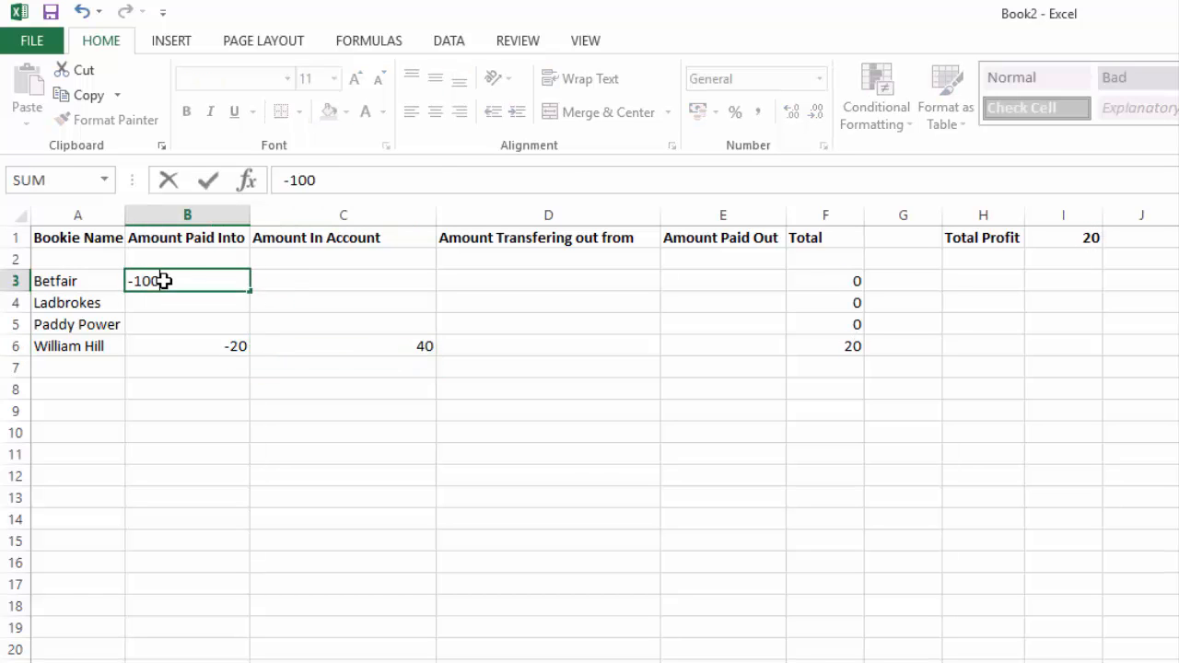
pyautogui.press('Return')
pyautogui.click(349, 284)
pyautogui.write('10')
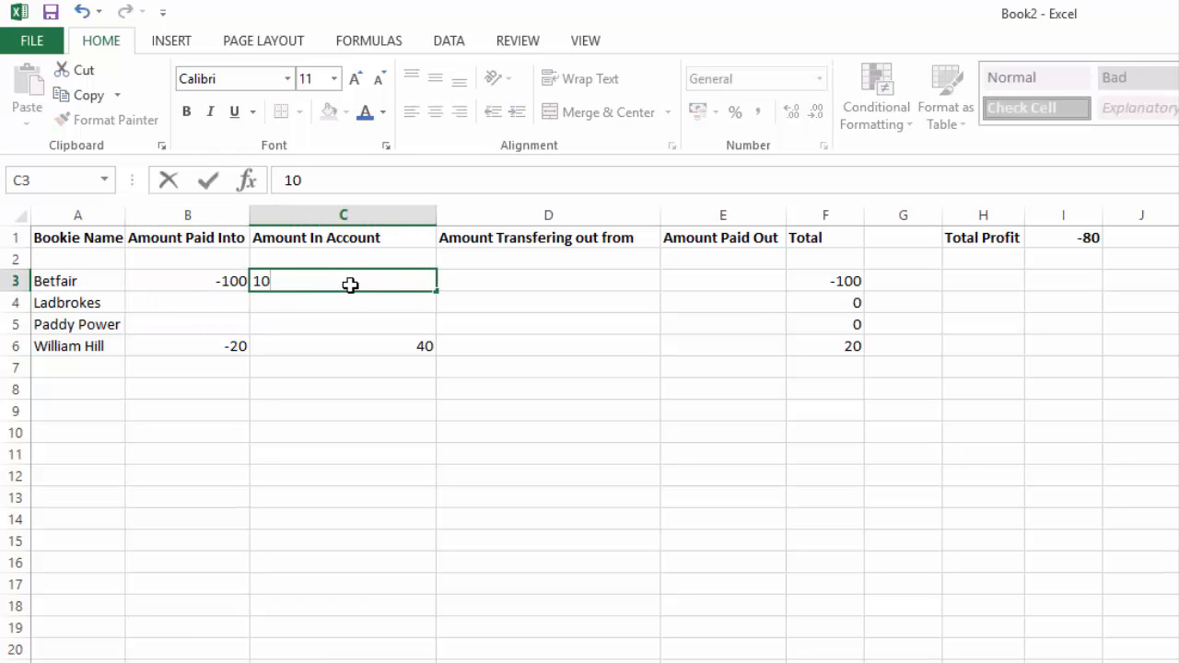
pyautogui.write('0')
pyautogui.press('Return')
# Set Betfair's Amount In Account in C3 to 79 and check the Total Profit cell
pyautogui.click(384, 282)
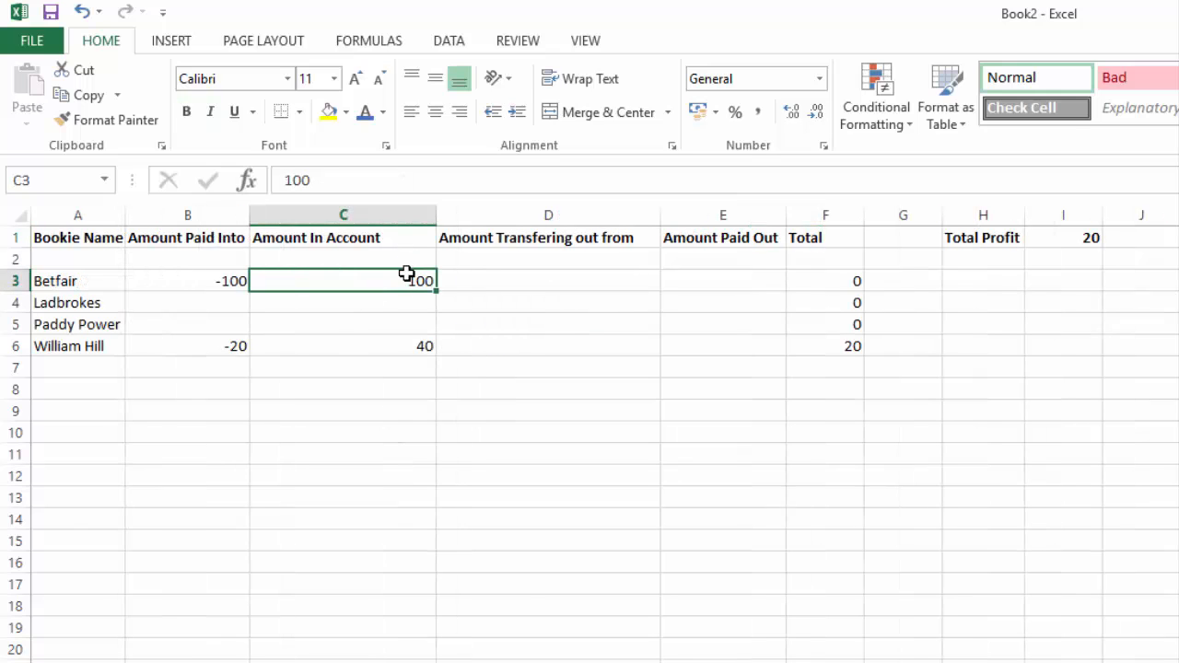
pyautogui.write('79')
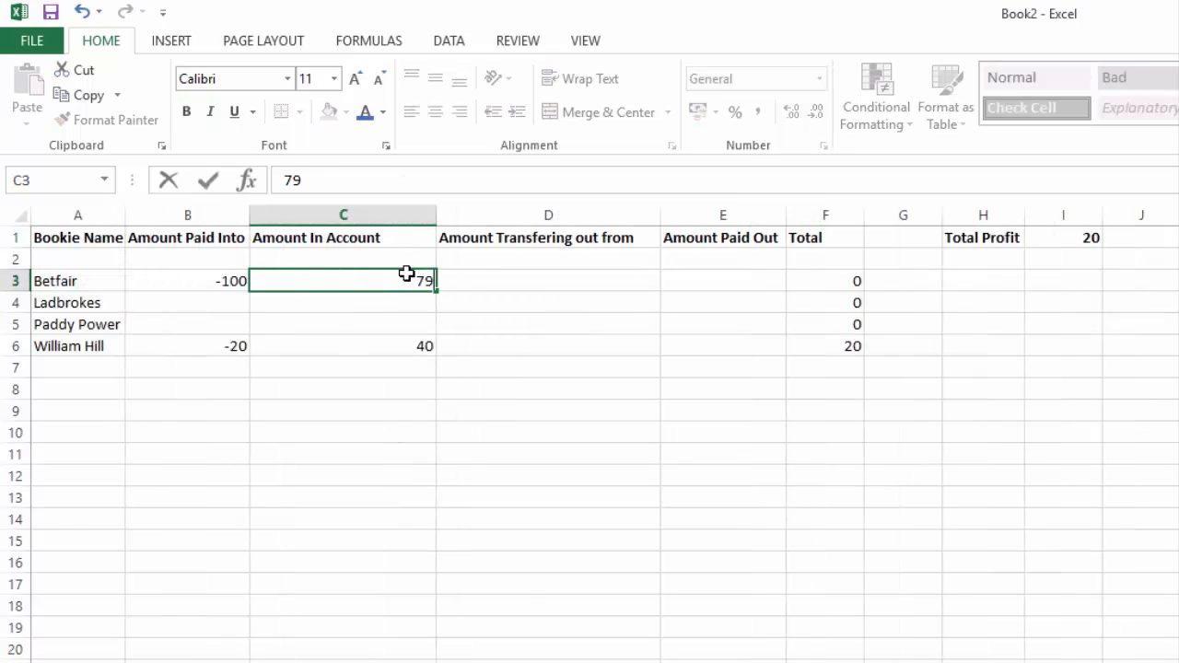
pyautogui.press('Return')
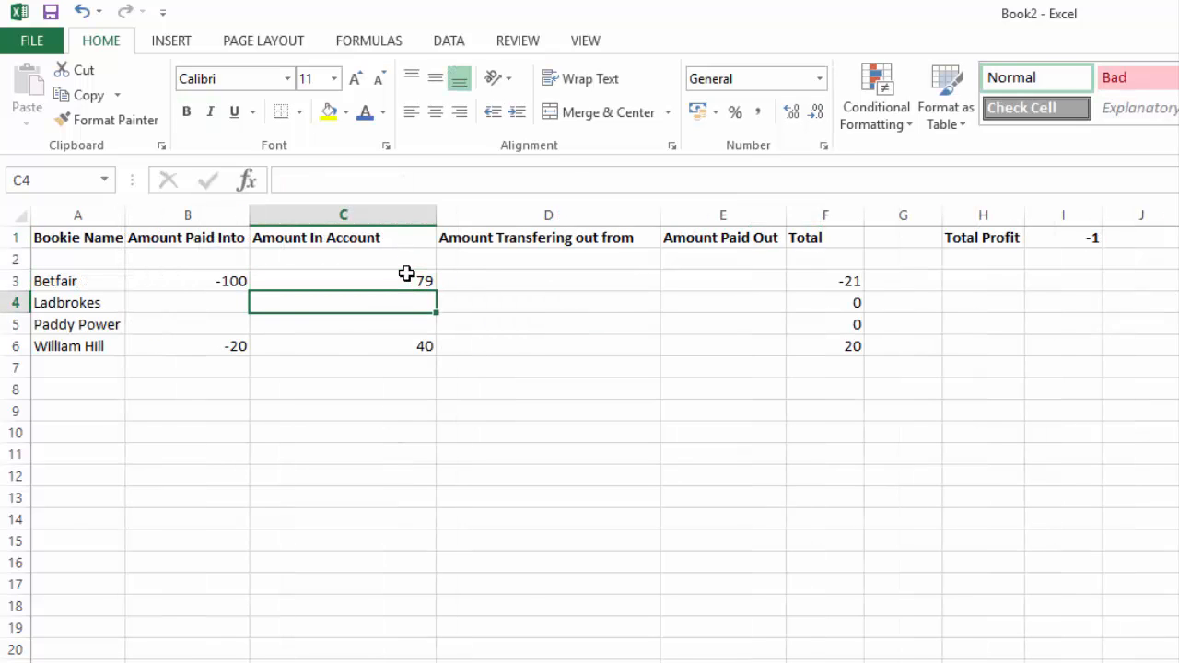
pyautogui.click(1052, 242)
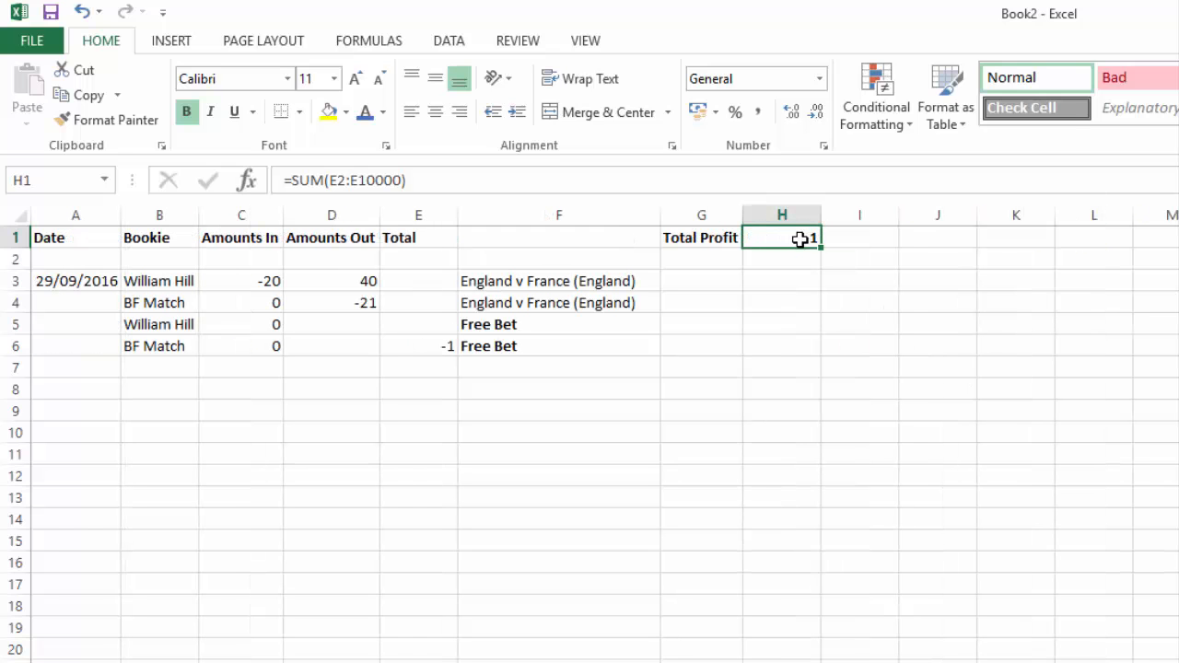
pyautogui.moveTo(503, 324); pyautogui.dragTo(513, 344)
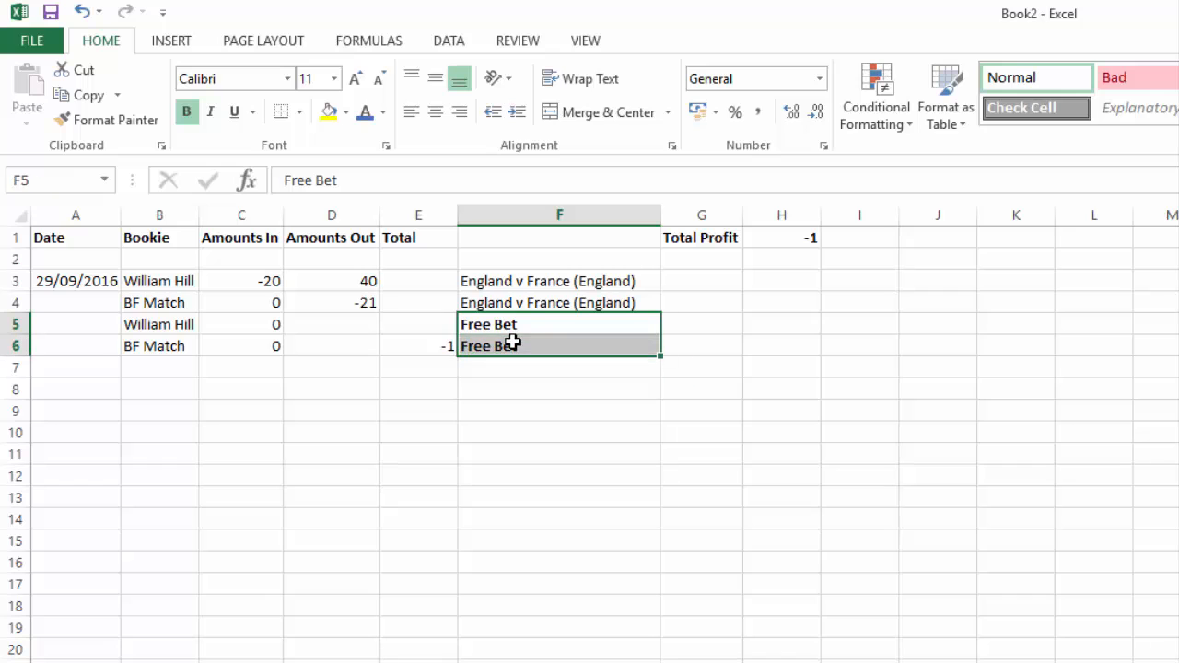
pyautogui.click(324, 327)
pyautogui.click(237, 323)
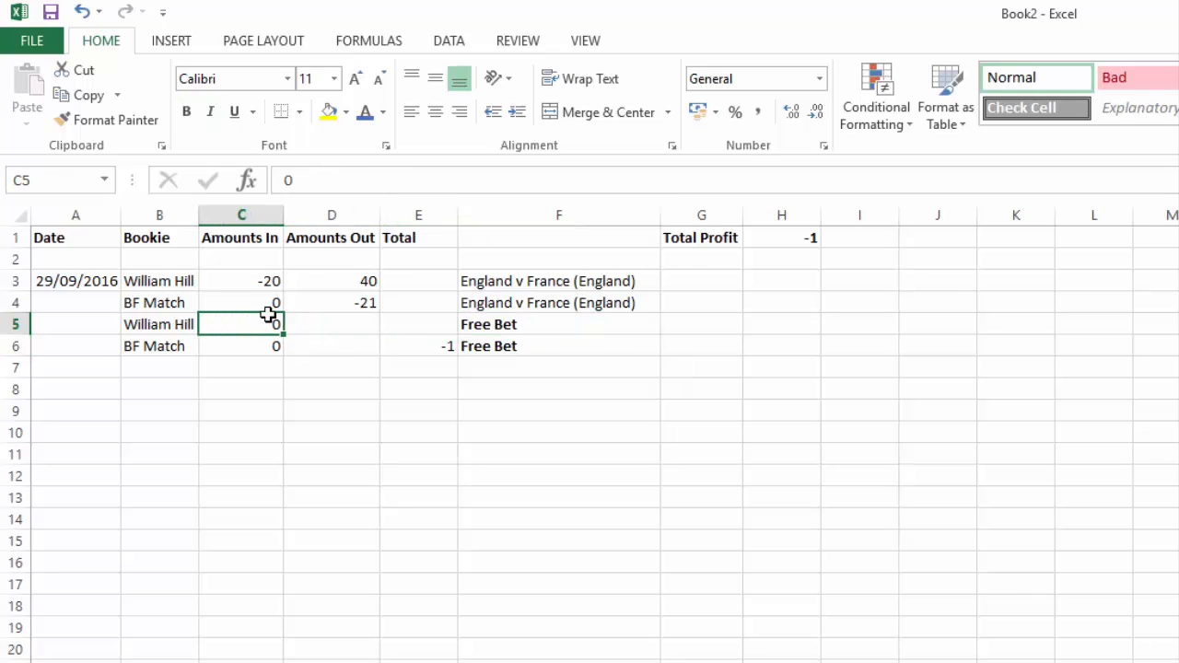
pyautogui.click(267, 348)
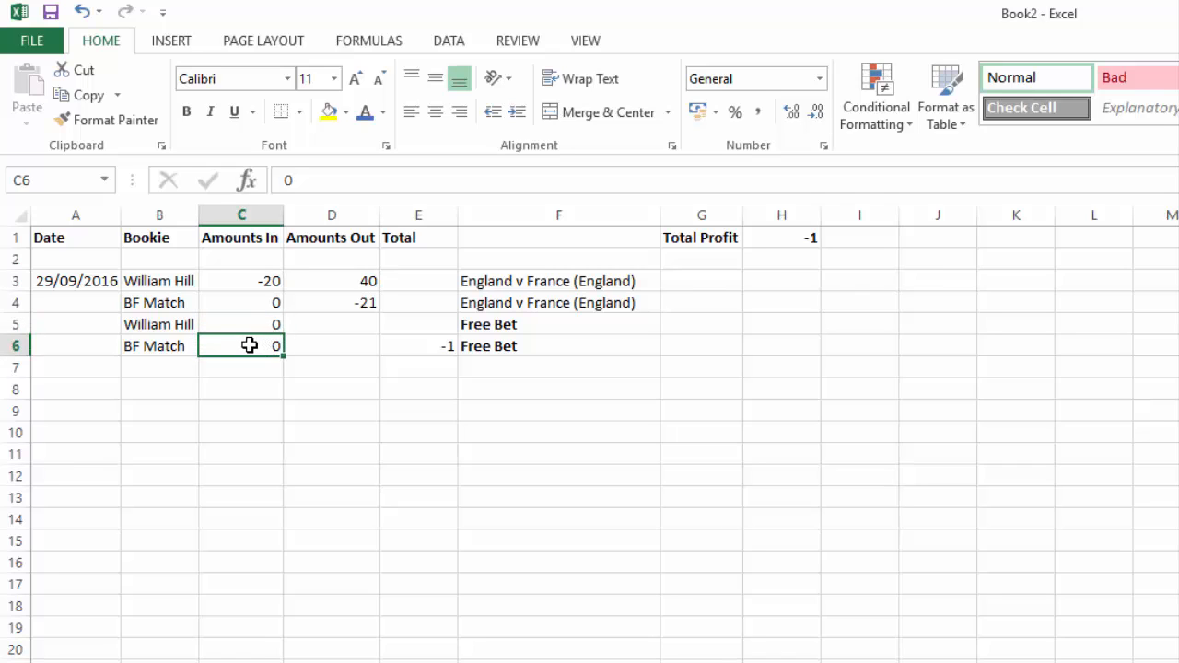
pyautogui.click(335, 344)
# On the dated bets sheet, enter Amounts Out of 0 in D5 and 20 in D6 for the two free bets
pyautogui.click(337, 325)
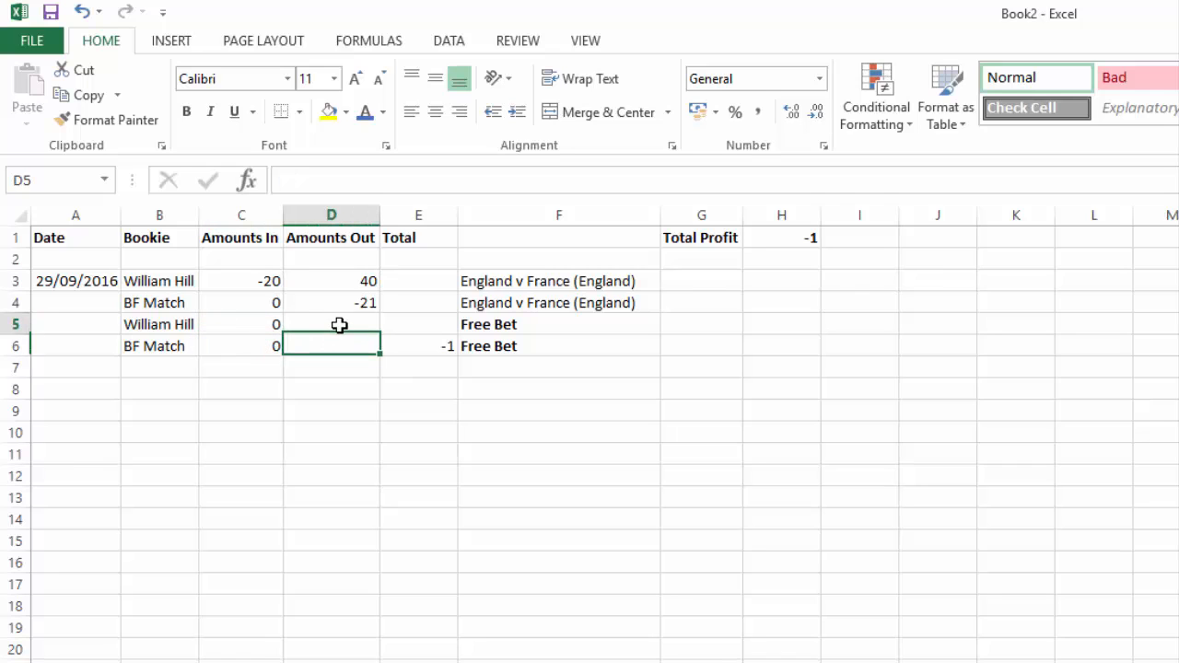
pyautogui.write('0')
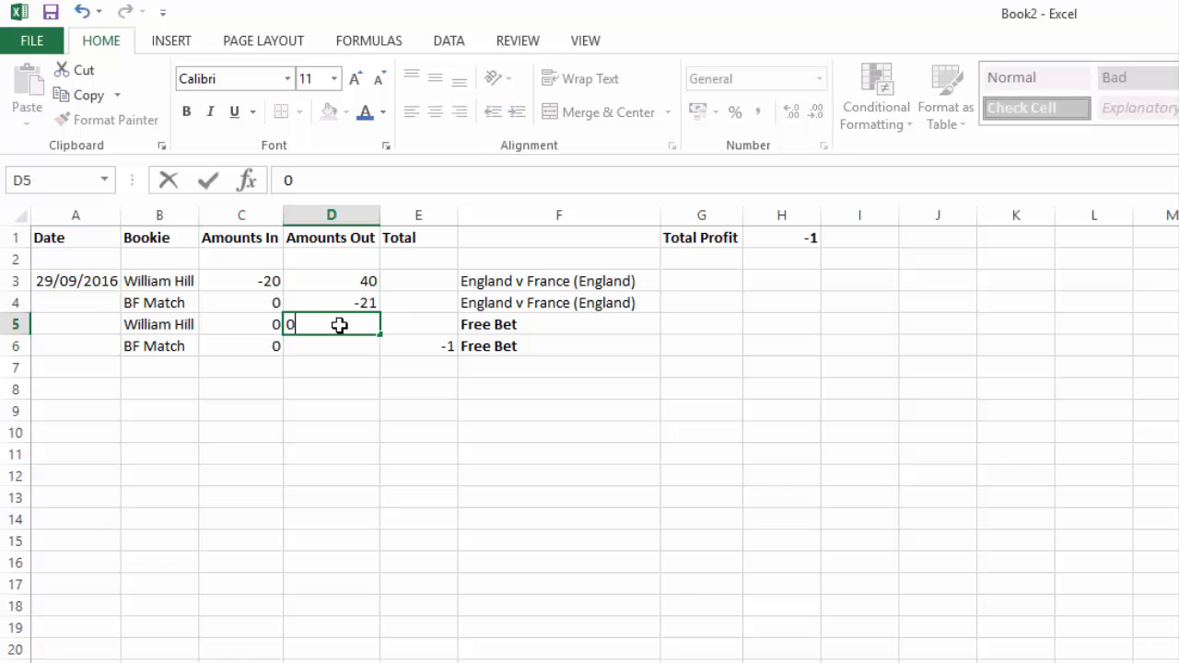
pyautogui.press('Return')
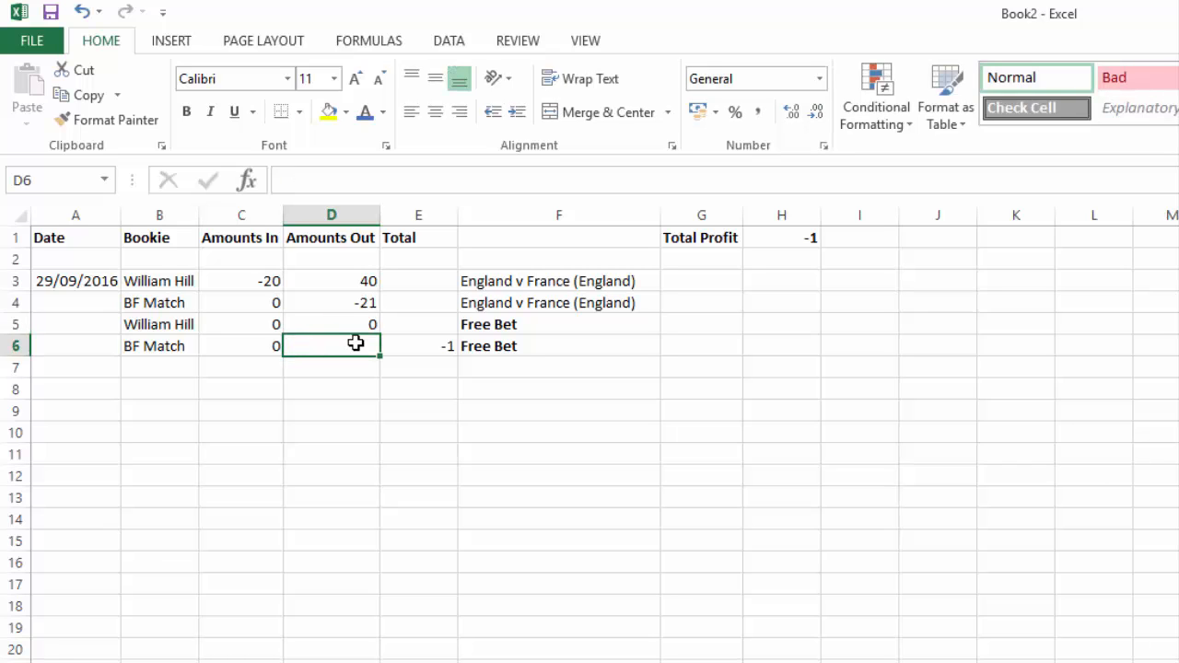
pyautogui.write('20')
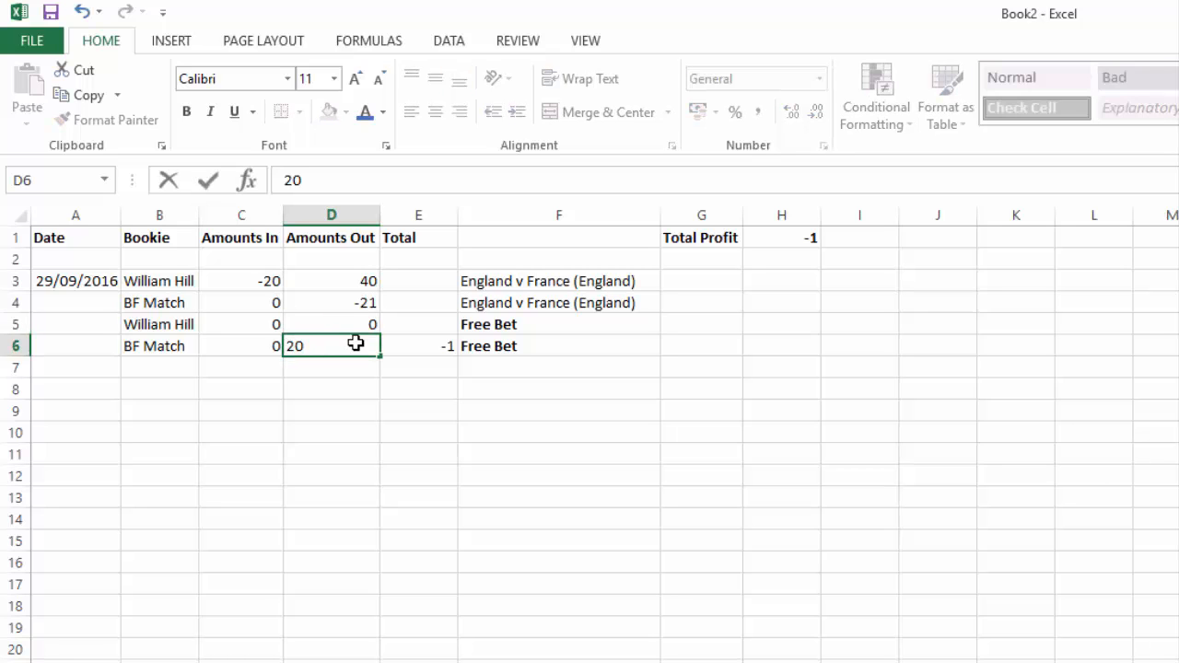
pyautogui.press('Return')
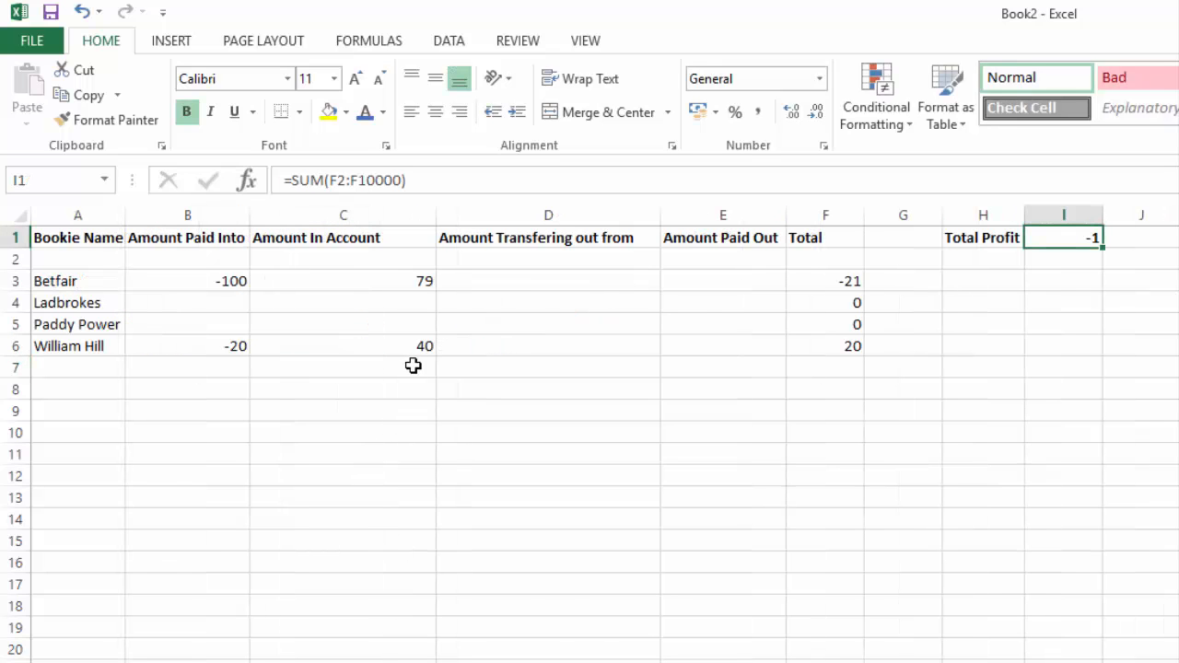
# On the bookie accounts sheet, set Betfair's Amount In Account in C3 to 99
pyautogui.click(414, 346)
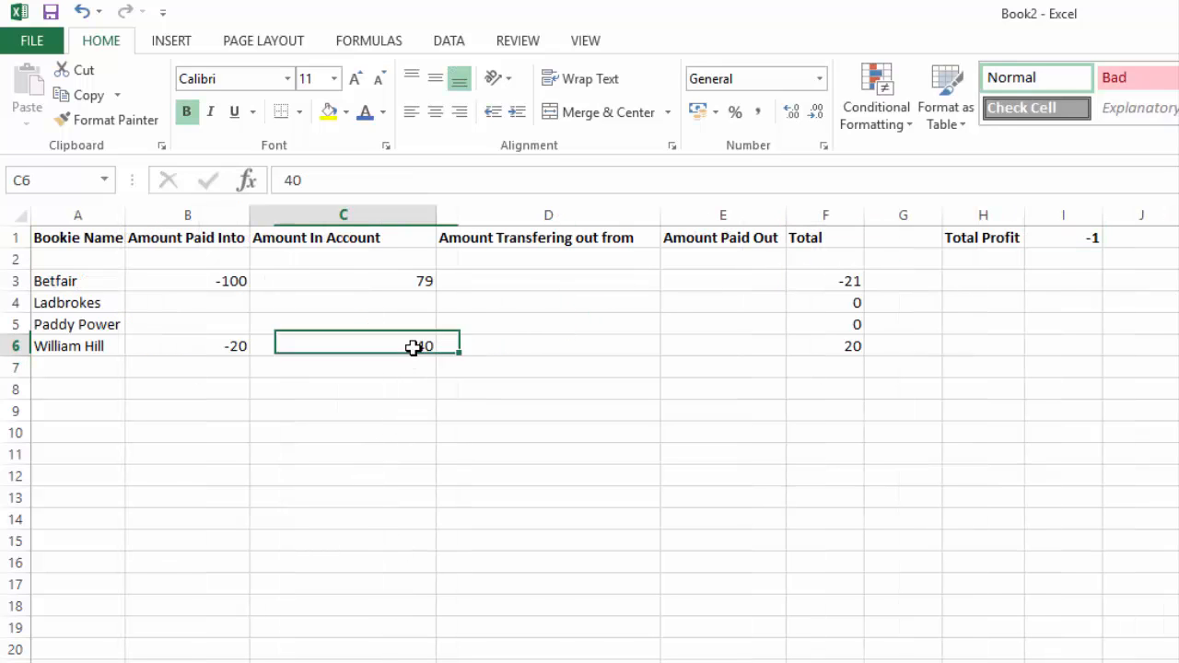
pyautogui.doubleClick(423, 280)
pyautogui.press('BackSpace')
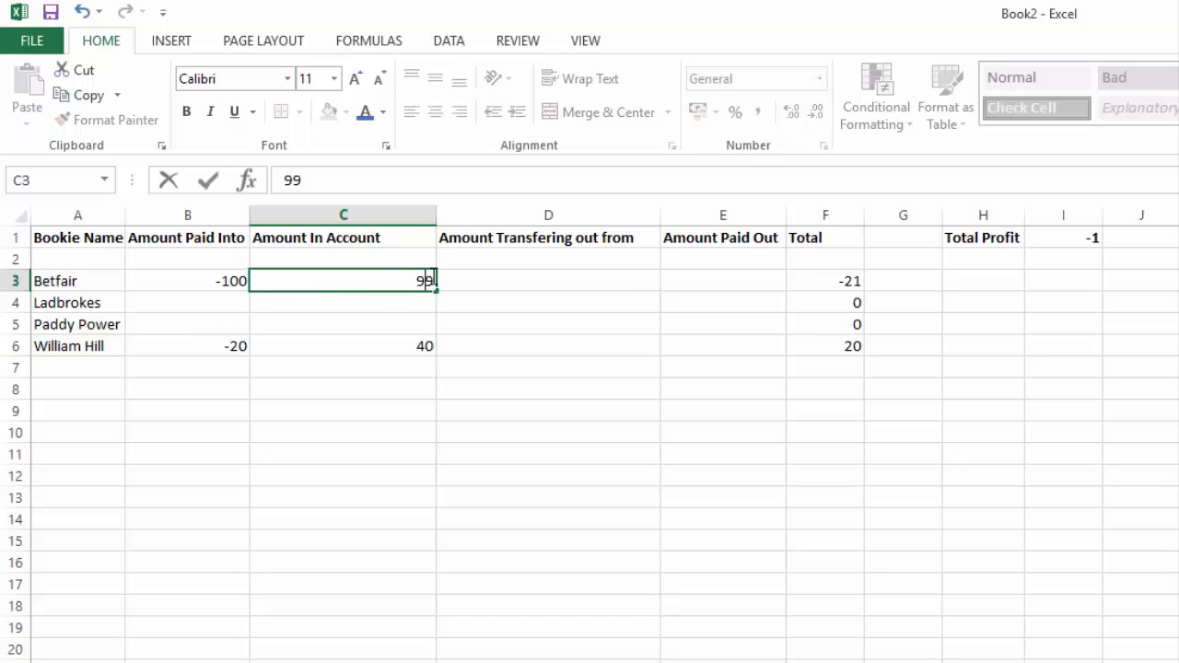
pyautogui.write('9')
pyautogui.press('Return')
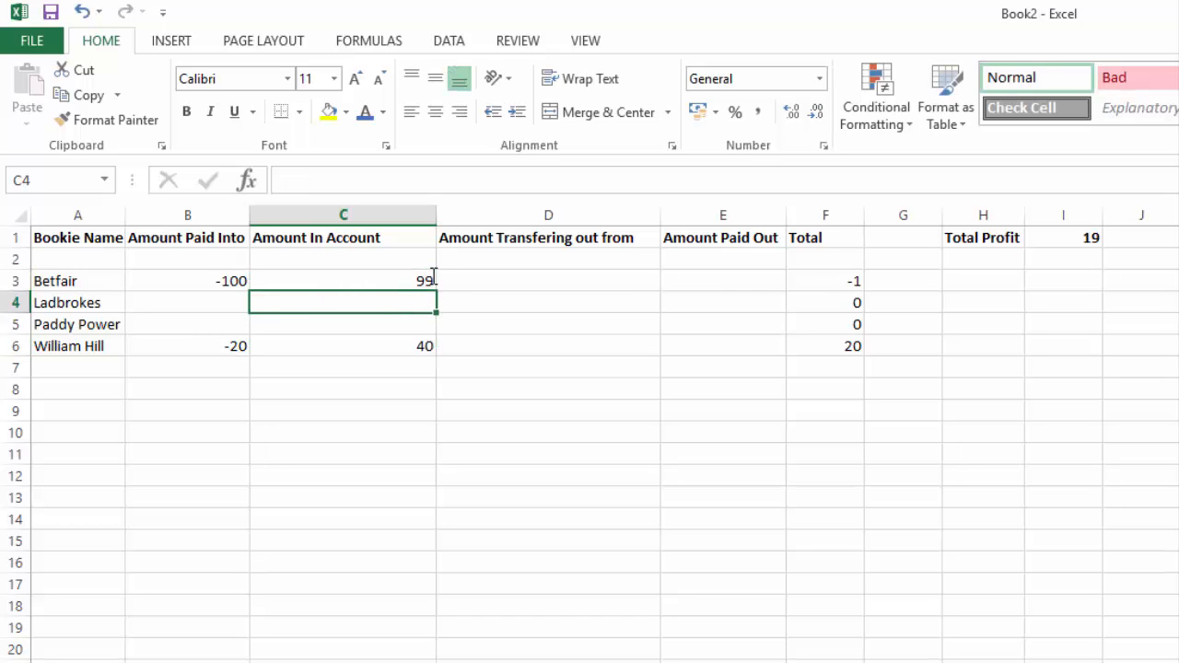
# Compare the Total Profit cells on the bookie accounts sheet and the dated bets sheet
pyautogui.click(1089, 240)
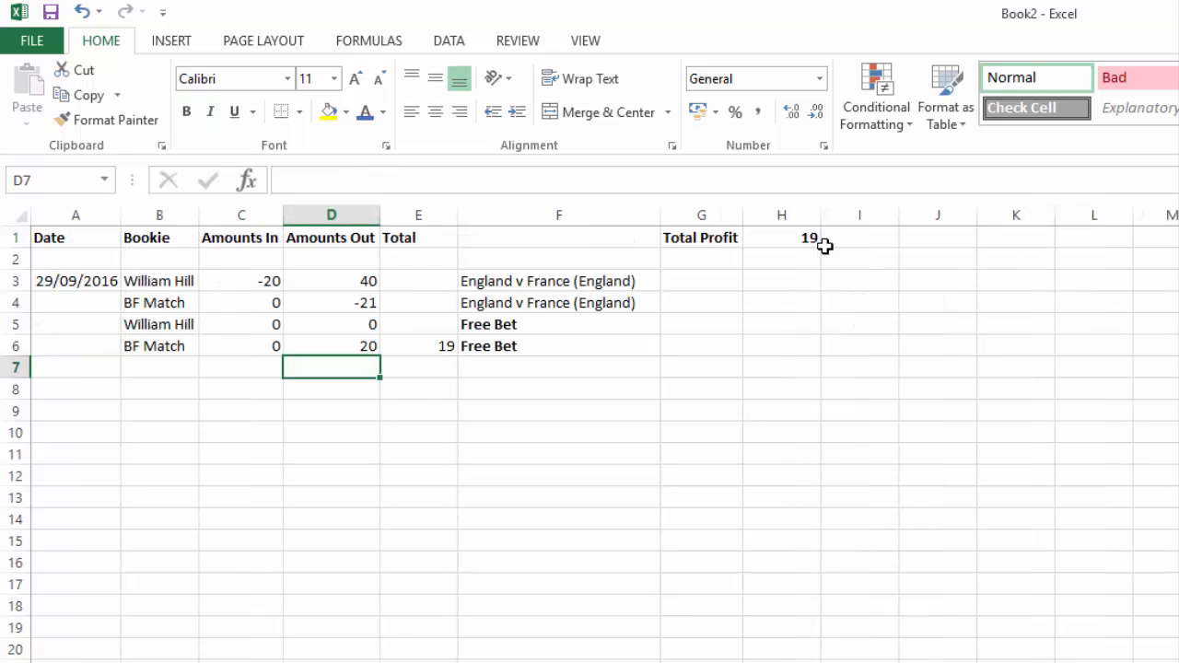
pyautogui.click(803, 238)
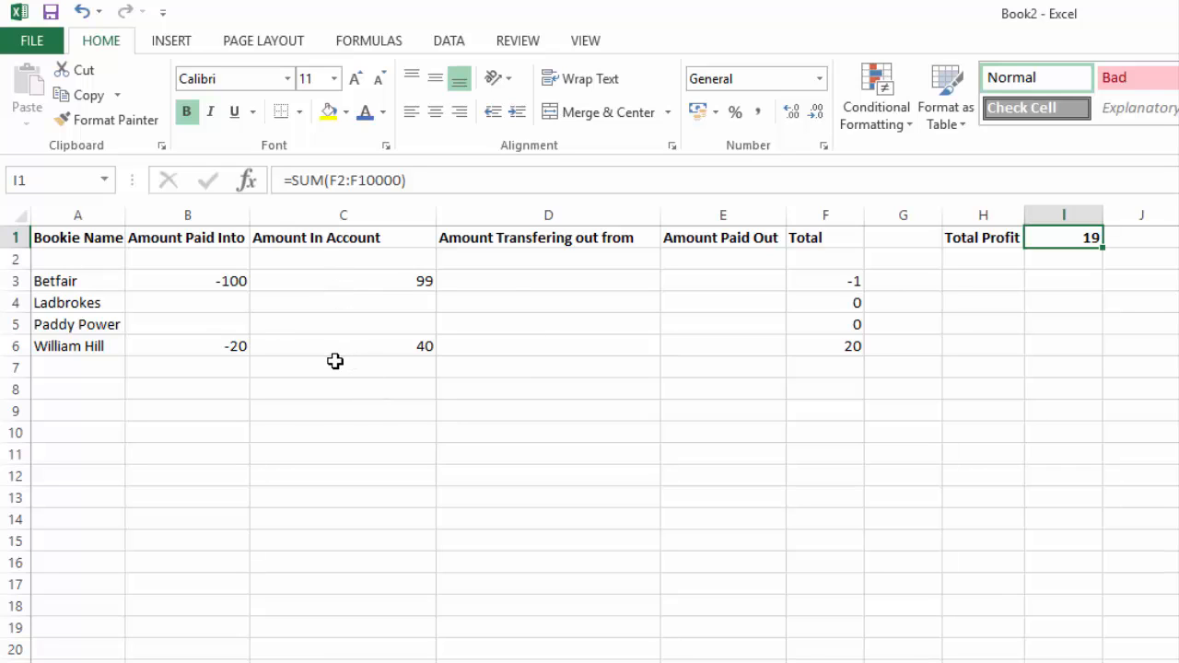
# On the bookie accounts sheet, set William Hill's Amount In Account to 20 and Amount Transfering out from to 20, and check Total Profit
pyautogui.click(386, 344)
pyautogui.doubleClick(427, 345)
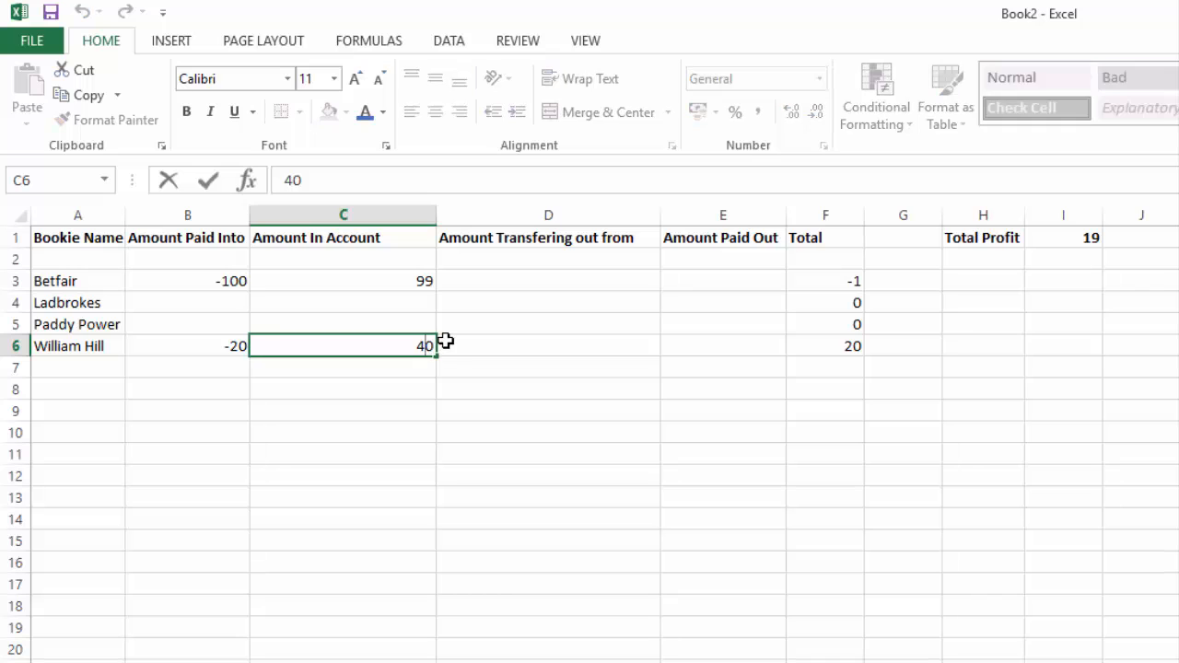
pyautogui.press('BackSpace')
pyautogui.press('BackSpace')
pyautogui.write('20')
pyautogui.click(489, 353)
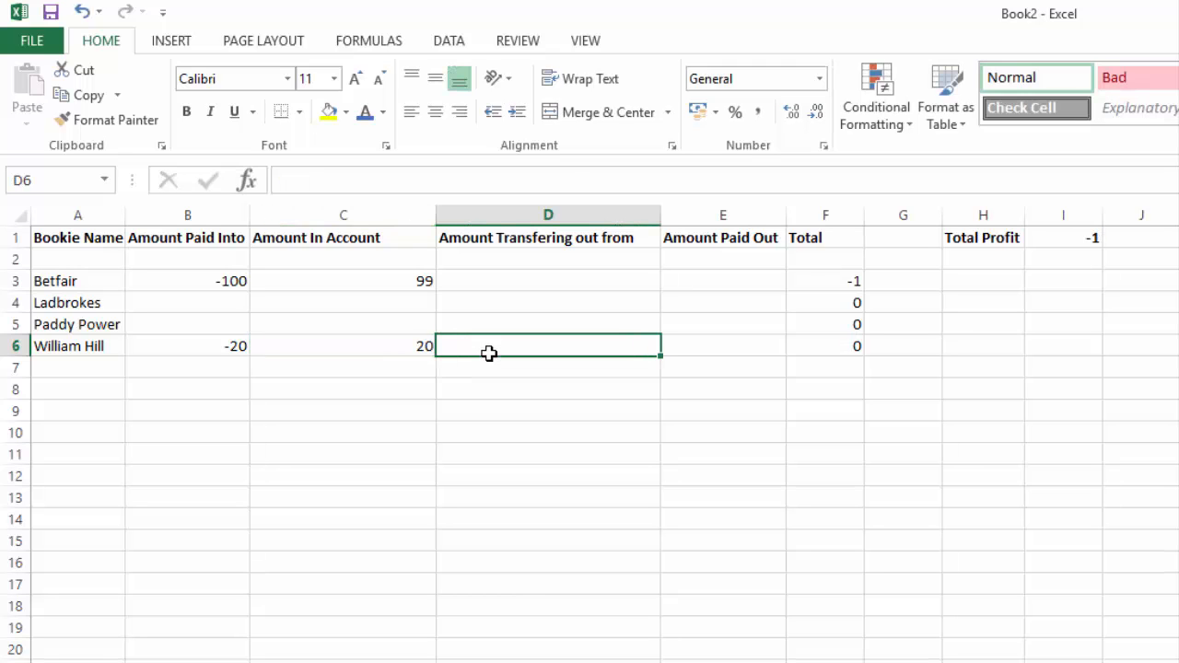
pyautogui.write('20')
pyautogui.press('Return')
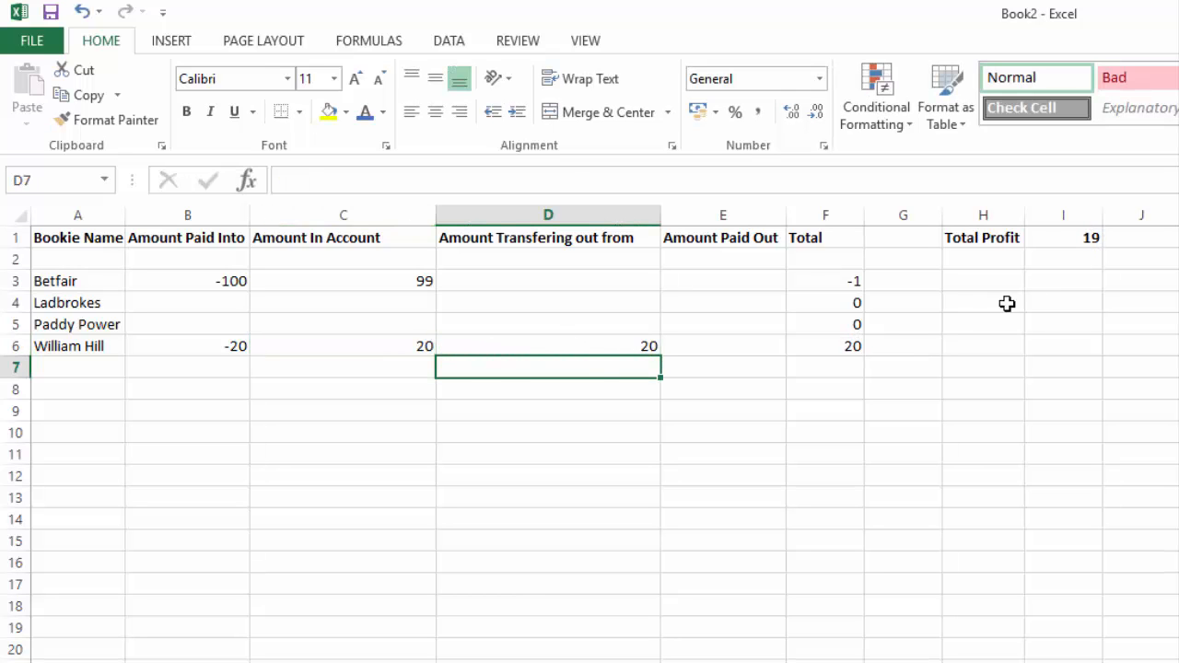
pyautogui.click(1066, 243)
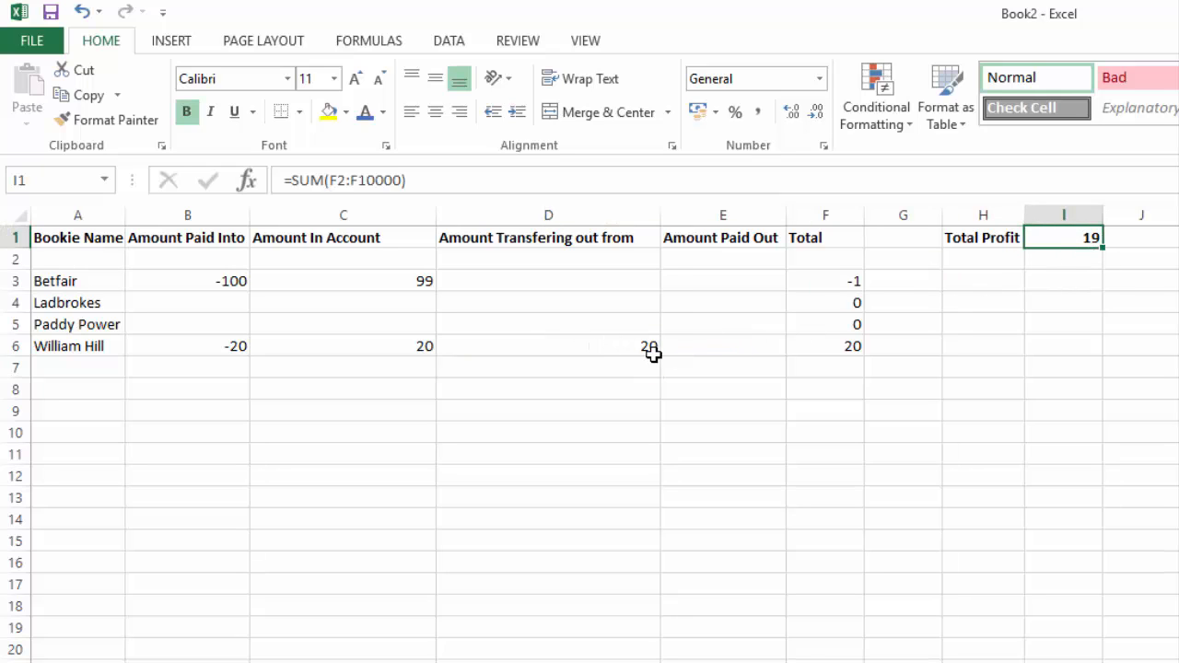
# Move William Hill's 20 from Amount Transfering out from in D6 to Amount Paid Out in E6
pyautogui.click(622, 350)
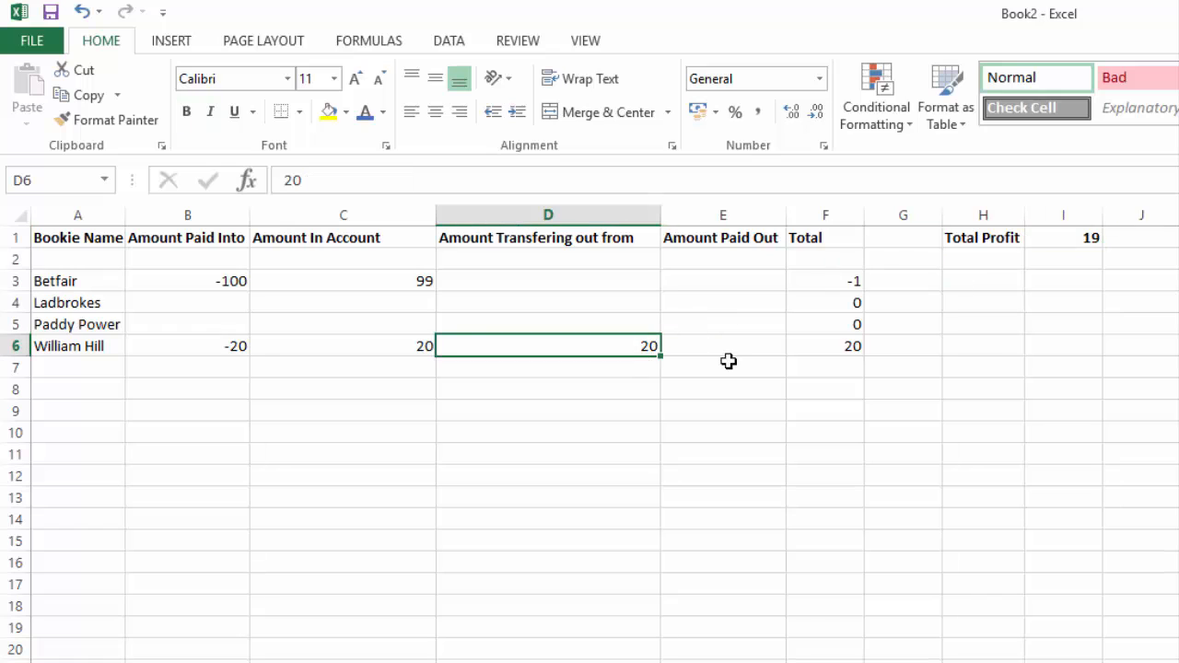
pyautogui.hotkey('ctrl', 'c')
pyautogui.click(737, 348)
pyautogui.hotkey('ctrl', 'v')
pyautogui.click(639, 343)
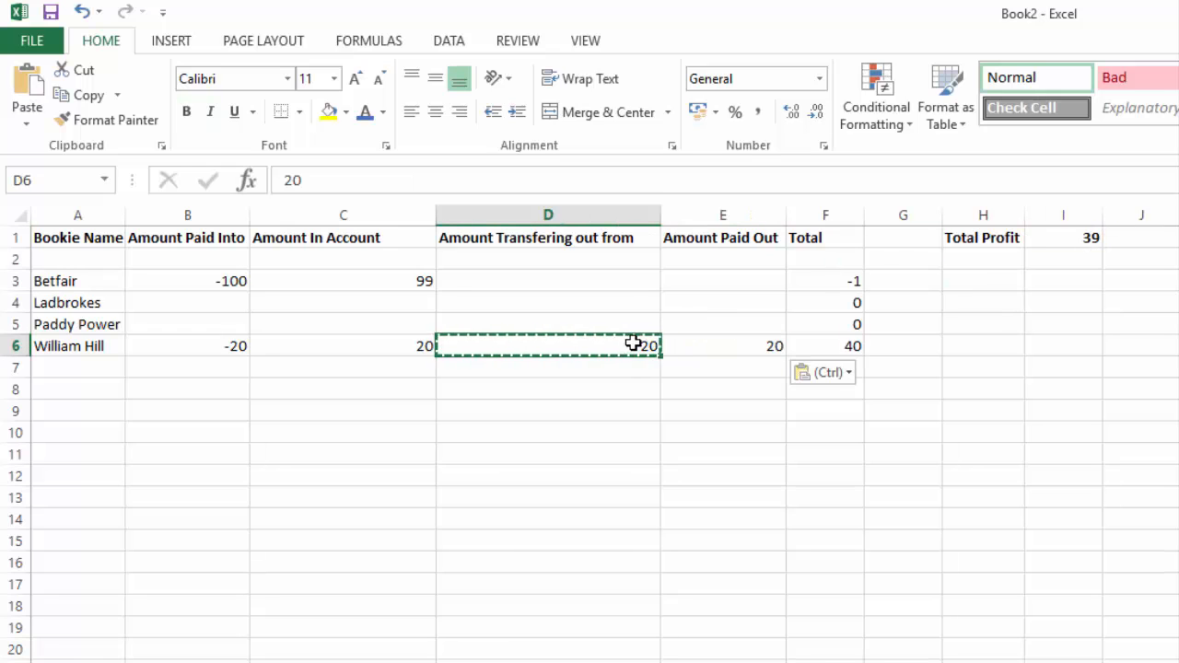
pyautogui.press('Delete')
pyautogui.click(761, 352)
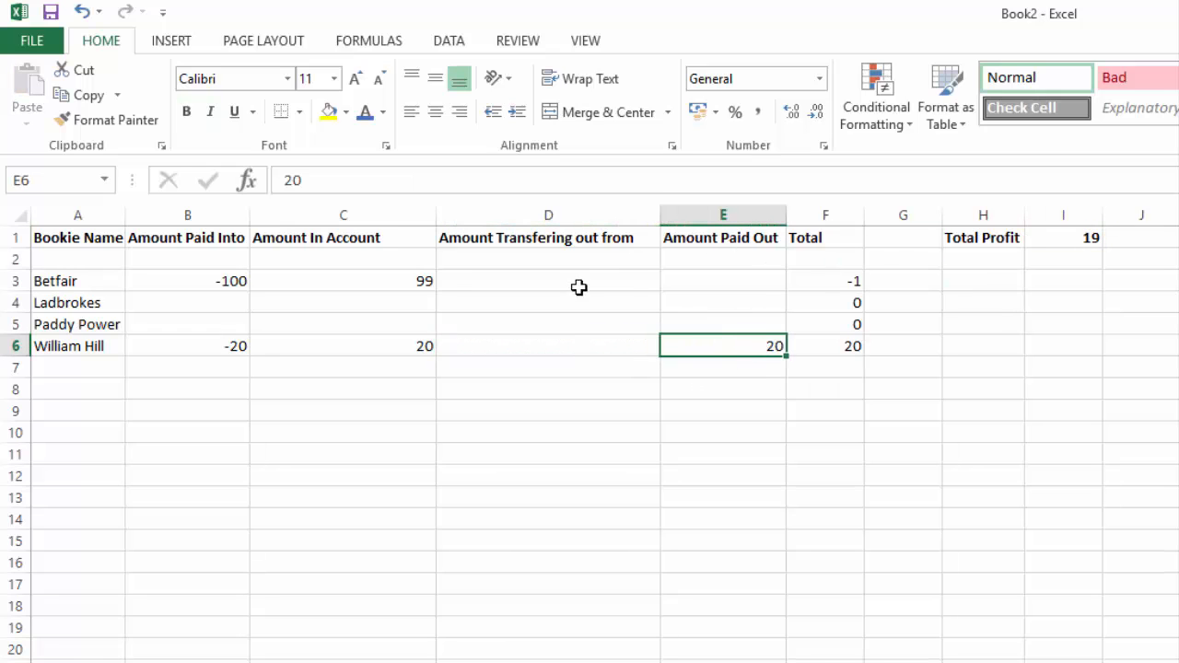
# Review the Amount Transfering out from, Amount Paid Out and Amount In Account columns by highlighting their entry cells
pyautogui.moveTo(580, 286); pyautogui.dragTo(548, 492)
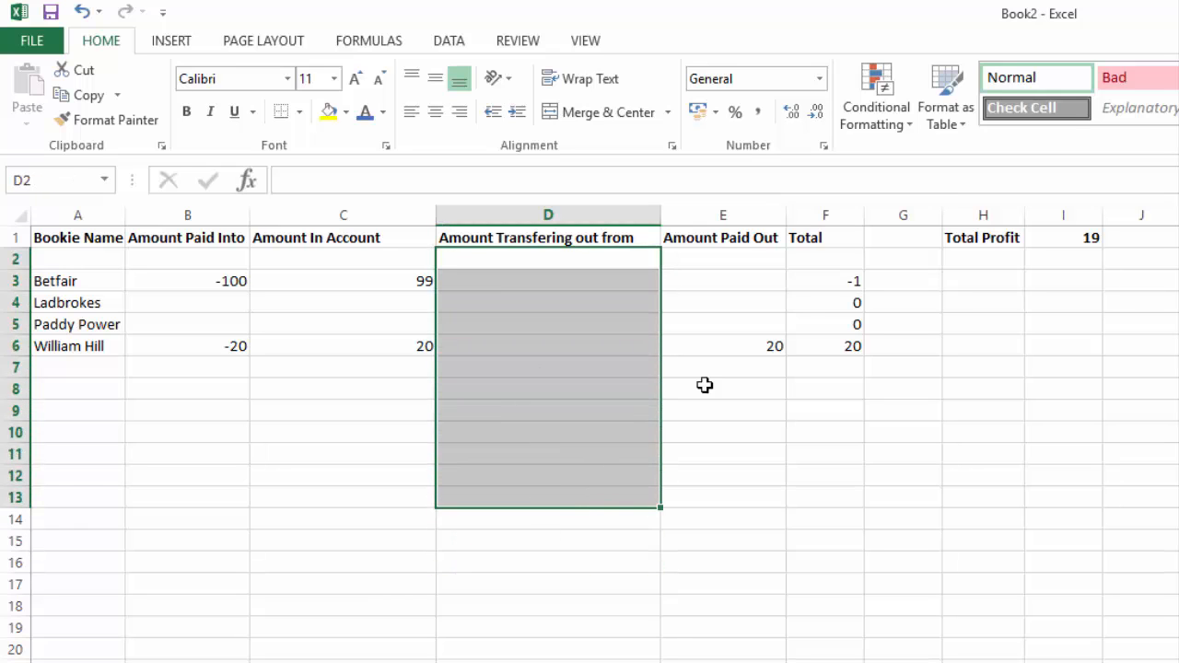
pyautogui.click(765, 354)
pyautogui.moveTo(753, 264); pyautogui.dragTo(746, 461)
pyautogui.click(434, 293)
pyautogui.moveTo(416, 263); pyautogui.dragTo(411, 403)
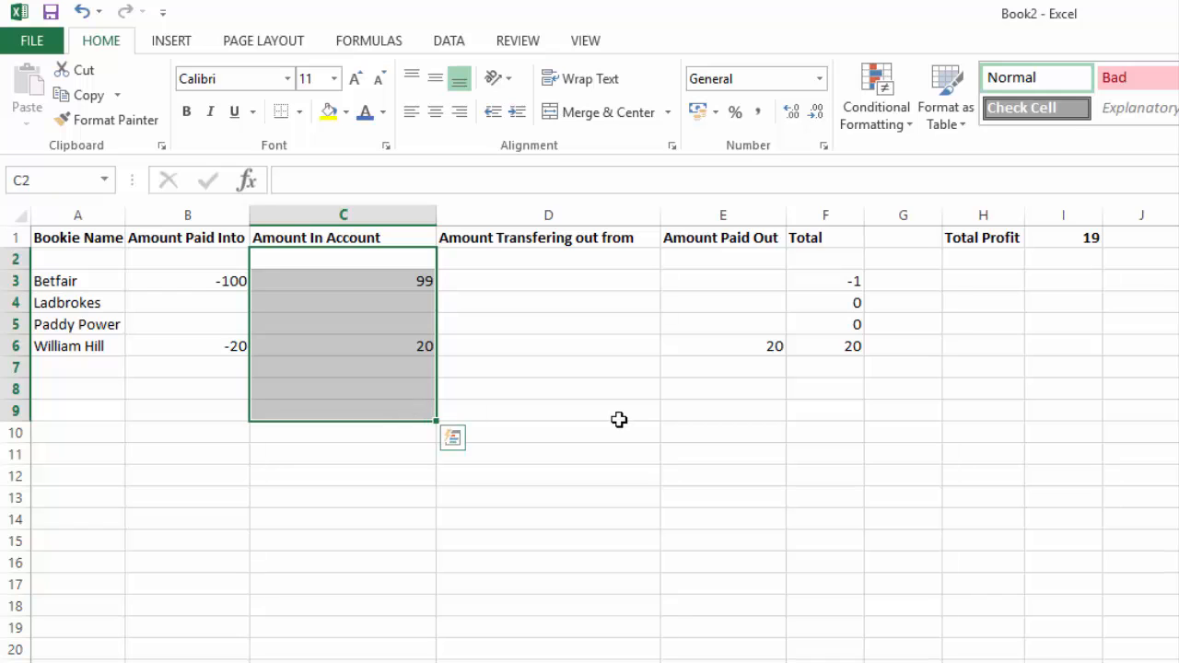
pyautogui.click(584, 403)
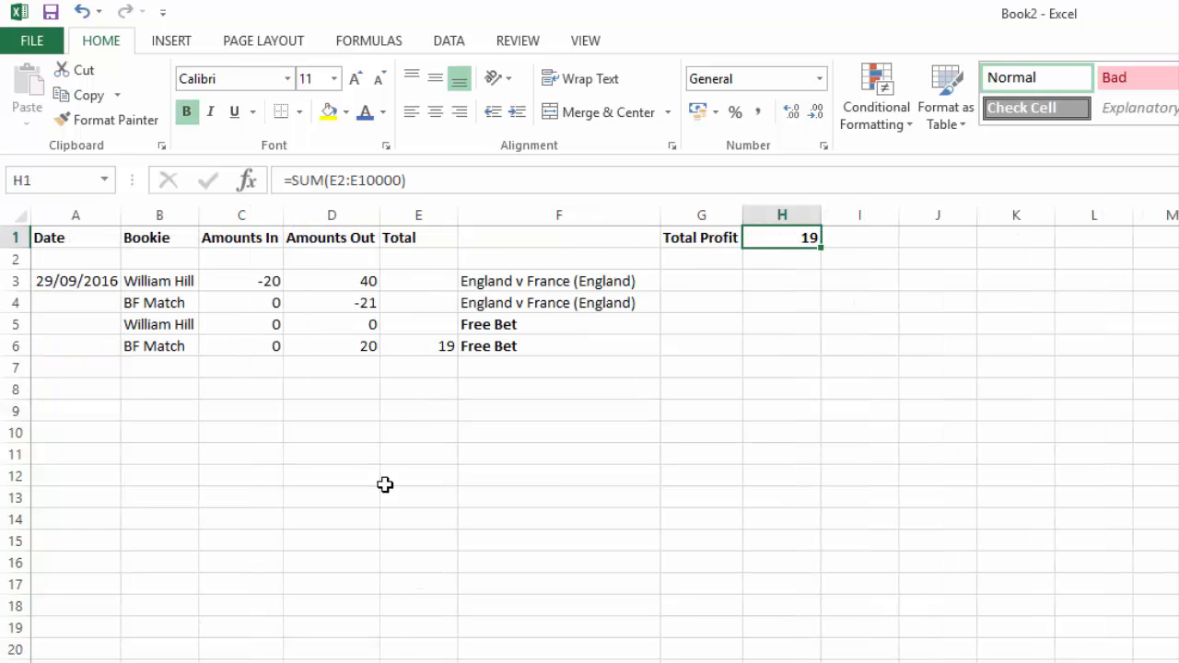
# On the dated bets sheet, start a bet in row 8 with date 29/09/2016, bookie Ladbrokes and Amounts In of -50
pyautogui.click(90, 389)
pyautogui.click(68, 279)
pyautogui.hotkey('ctrl', 'c')
pyautogui.click(89, 389)
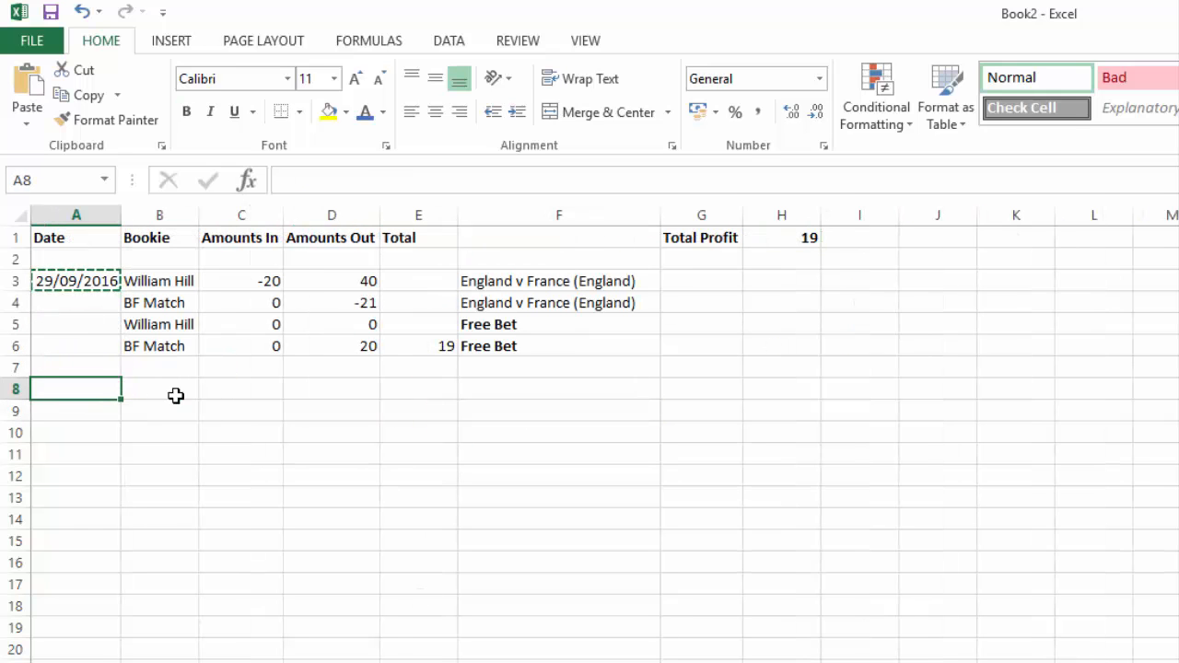
pyautogui.hotkey('ctrl', 'v')
pyautogui.click(168, 393)
pyautogui.write('Ladbr')
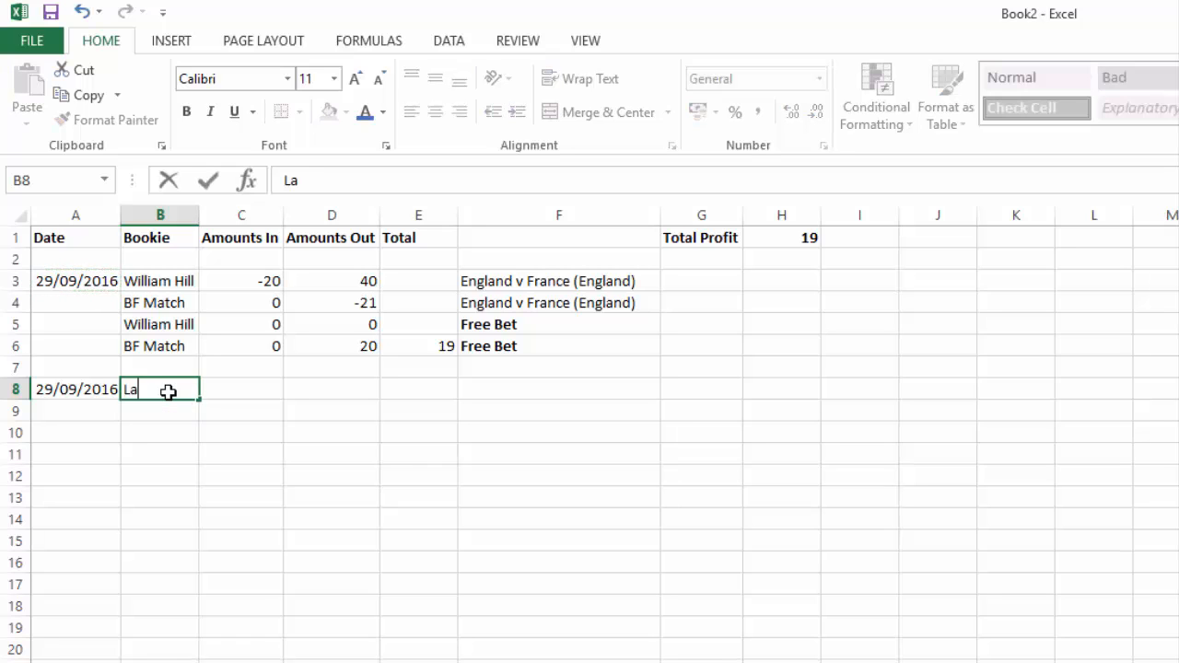
pyautogui.click(250, 392)
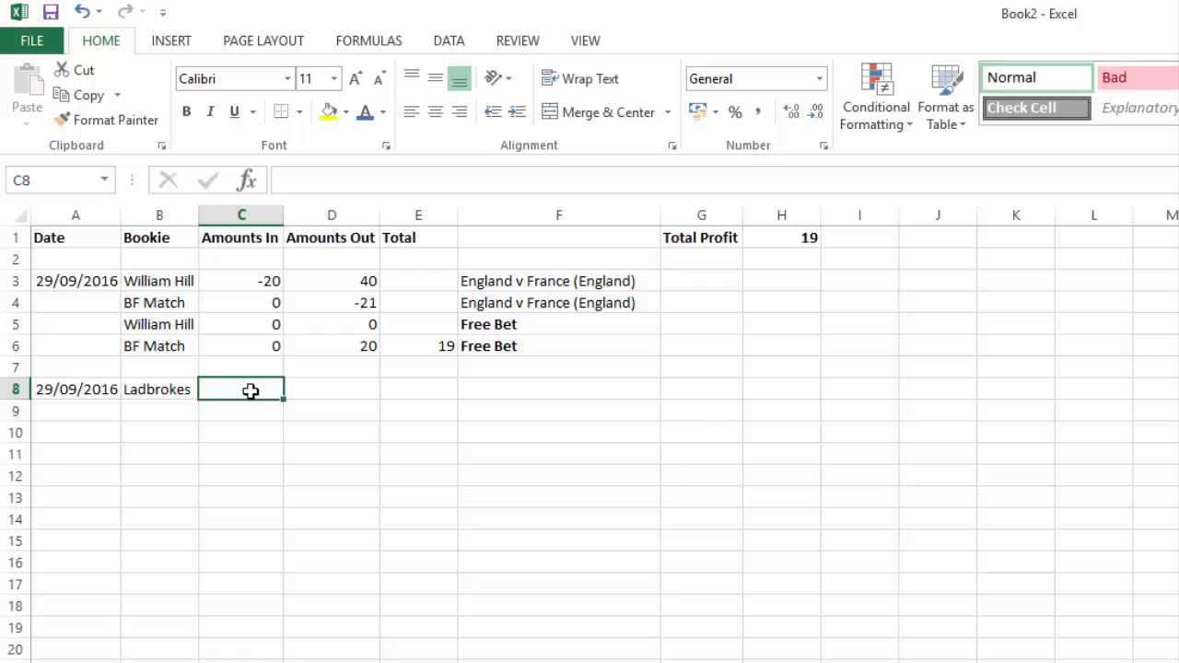
pyautogui.write('-')
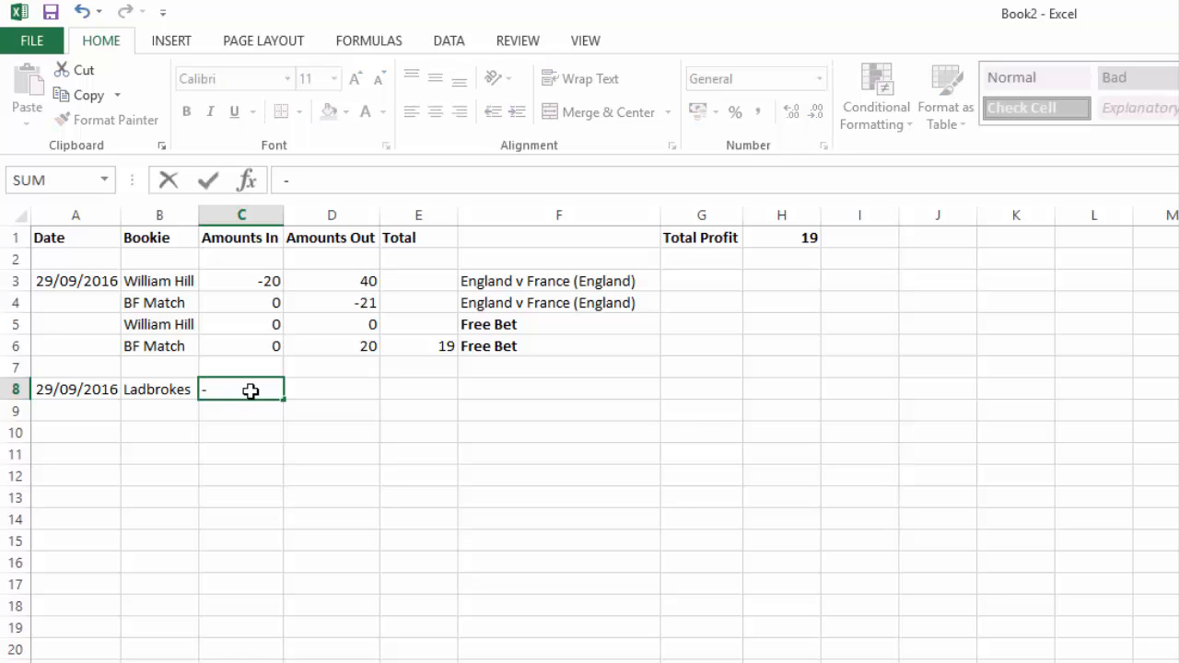
pyautogui.write('50')
pyautogui.press('Return')
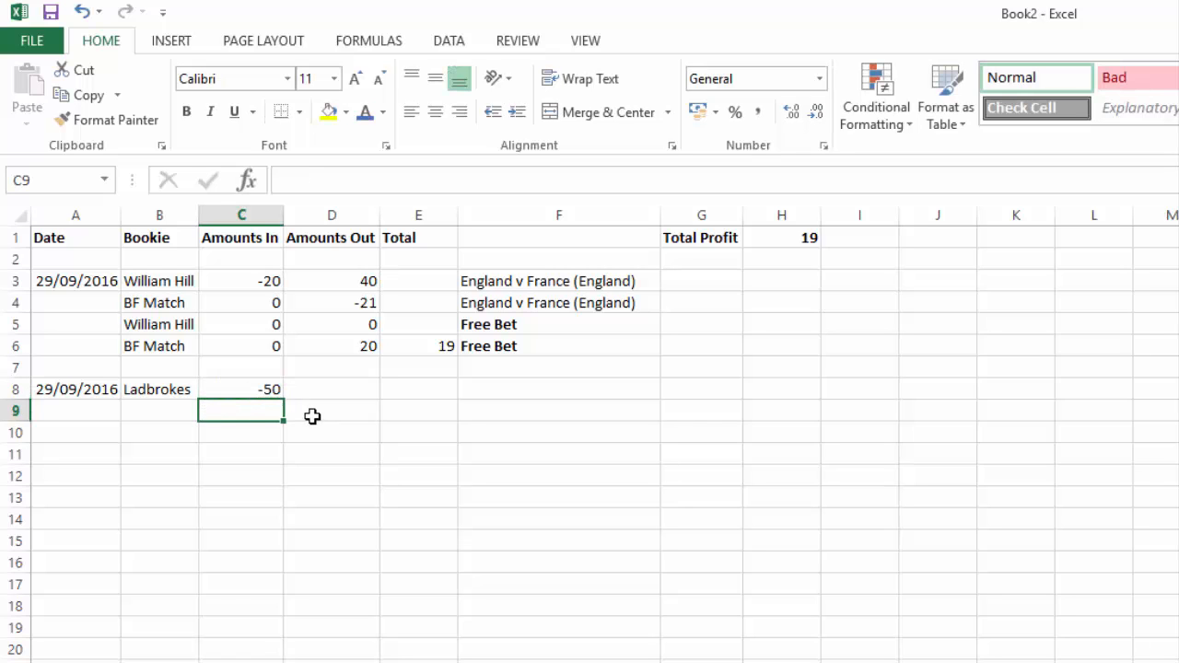
# Copy BF Match into B9 as the matching bookie and enter 0 as its Amounts In
pyautogui.click(158, 303)
pyautogui.hotkey('ctrl', 'c')
pyautogui.click(150, 414)
pyautogui.hotkey('ctrl', 'v')
pyautogui.click(243, 416)
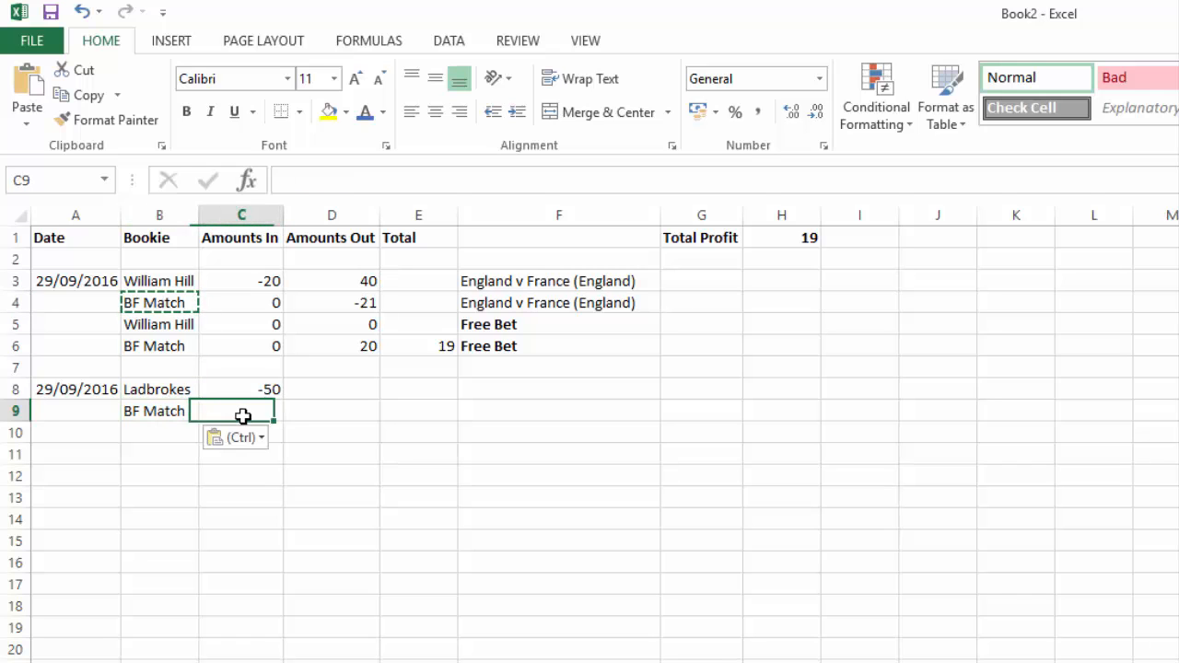
pyautogui.write('0')
pyautogui.click(394, 473)
# Describe the new bets in F8 and F9 as "Germany v spain (spain)"
pyautogui.click(490, 388)
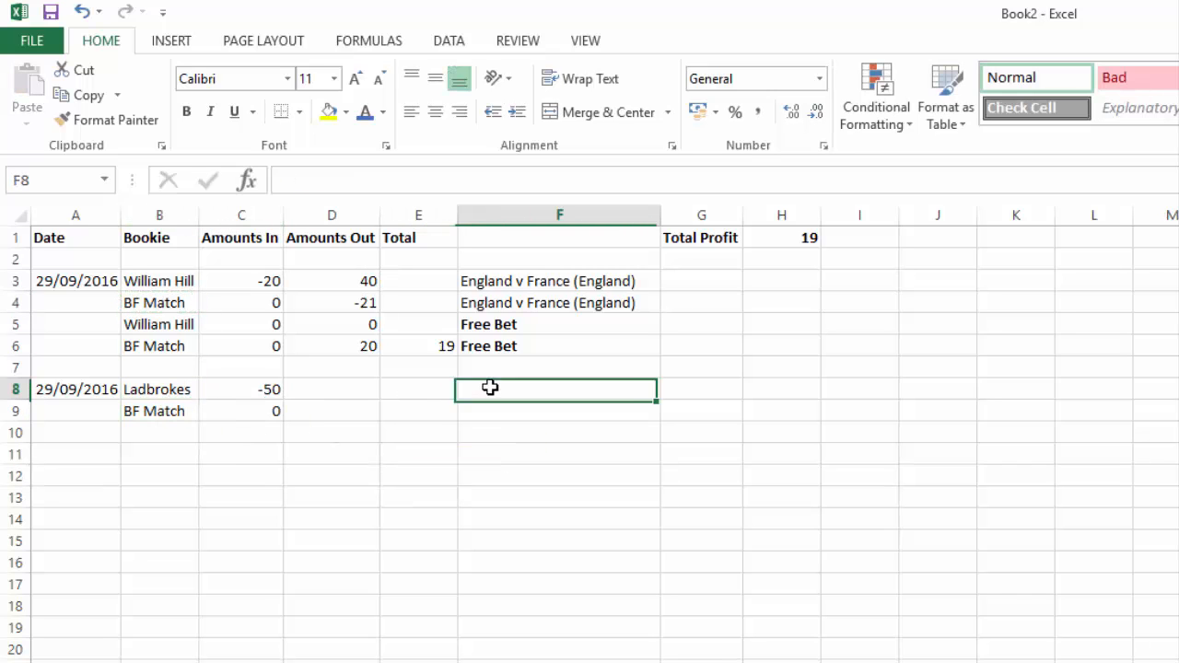
pyautogui.write('Germany v')
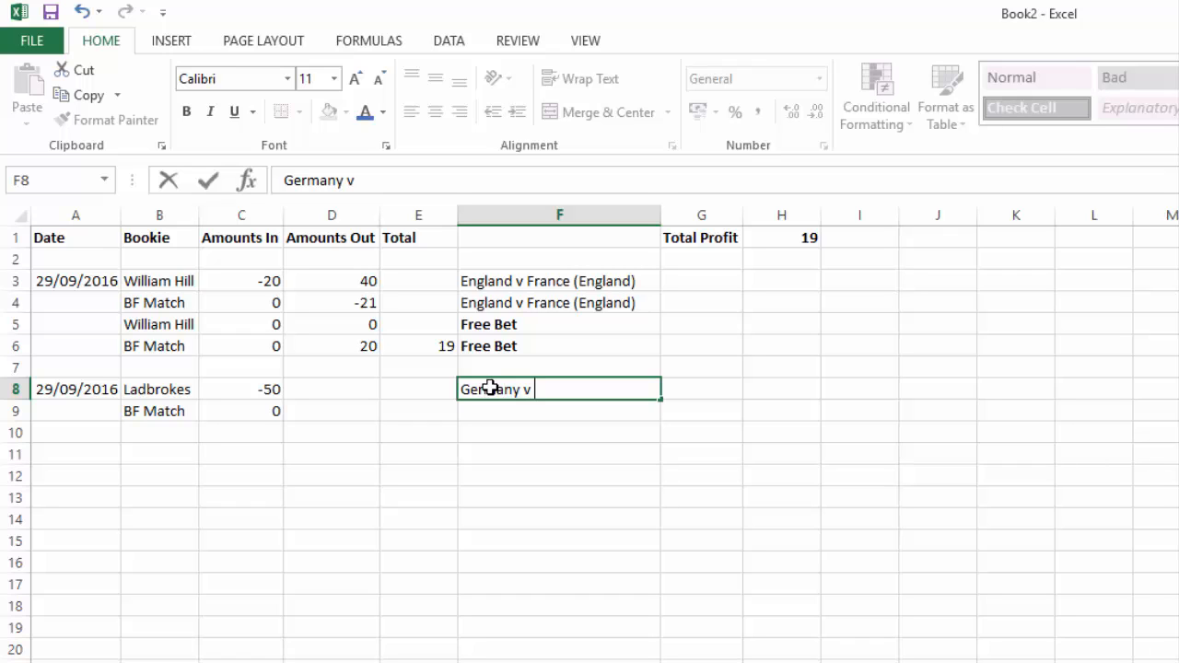
pyautogui.write(' spain (spai')
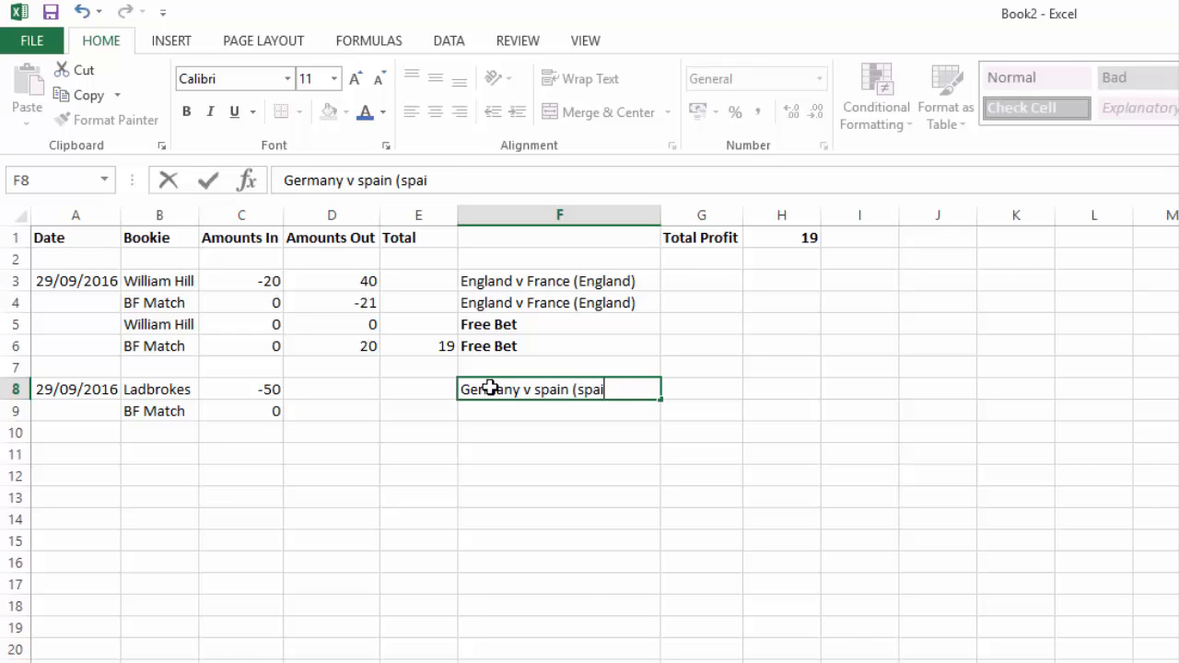
pyautogui.write('n)')
pyautogui.press('Return')
pyautogui.click(489, 388)
pyautogui.hotkey('ctrl', 'c')
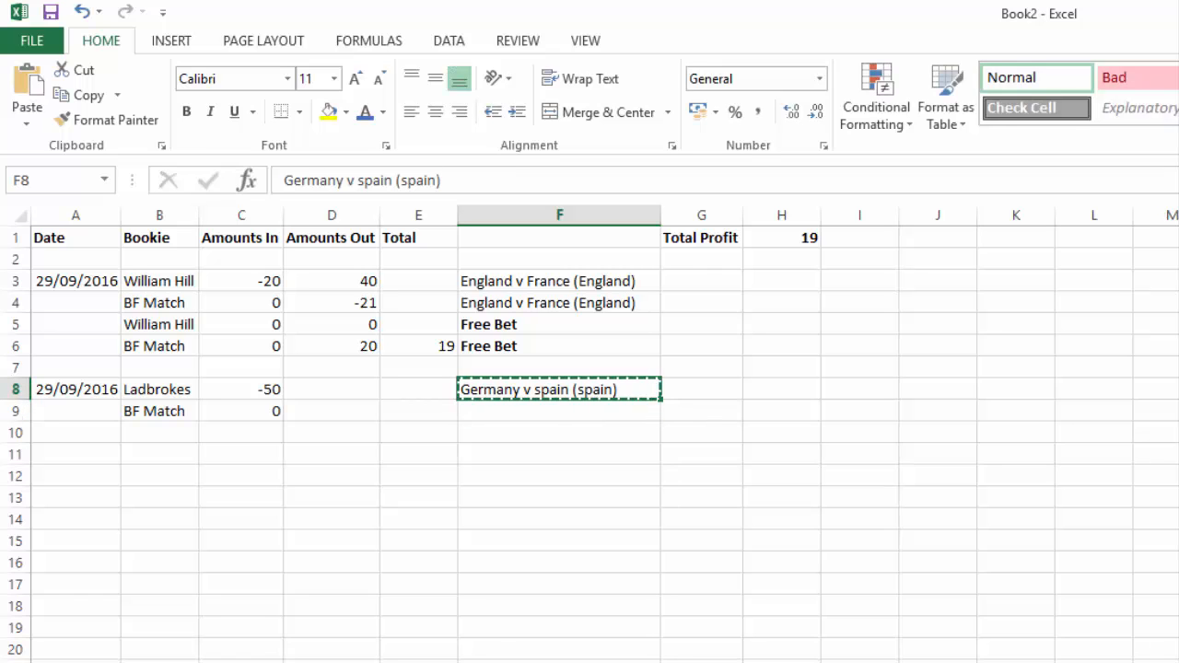
pyautogui.click(550, 418)
pyautogui.hotkey('ctrl', 'v')
# Copy the bookie names Ladbrokes and BF Match from B8 and B9 into B10 and B11
pyautogui.click(189, 437)
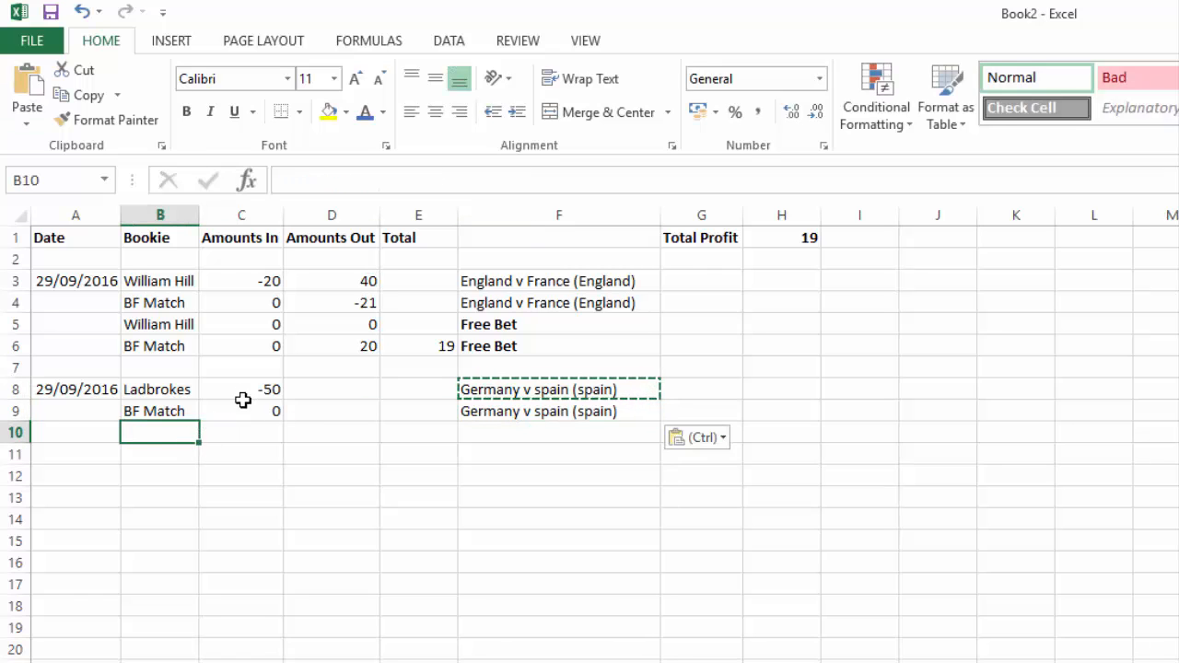
pyautogui.click(163, 388)
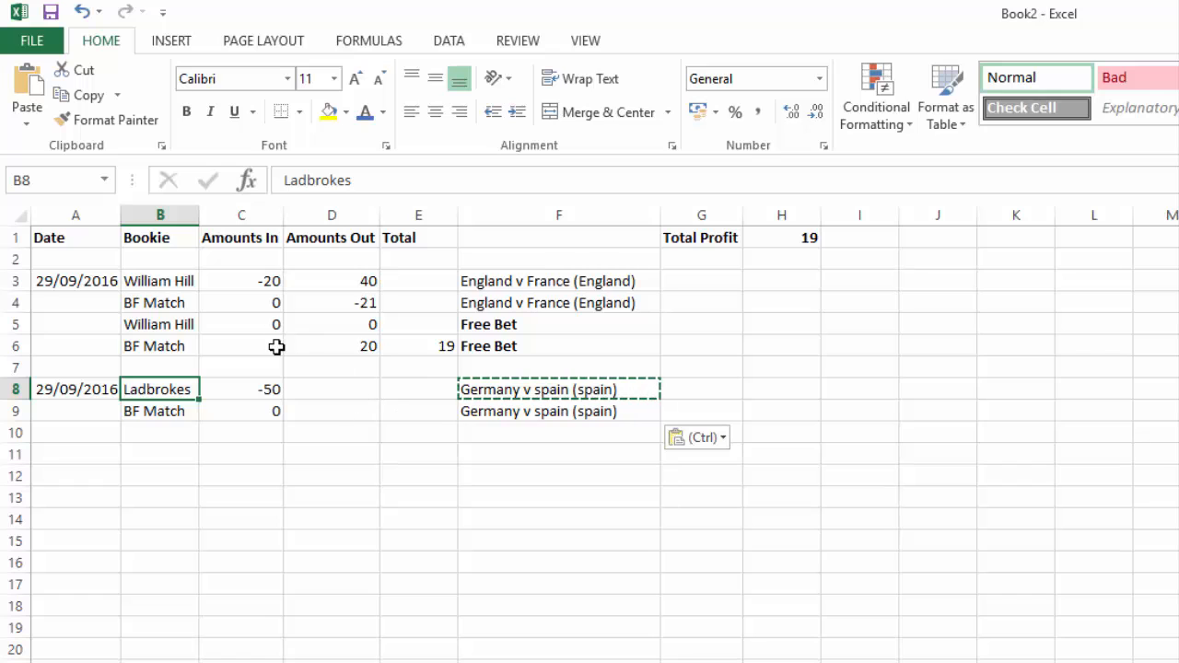
pyautogui.hotkey('ctrl', 'c')
pyautogui.click(157, 430)
pyautogui.hotkey('ctrl', 'v')
pyautogui.click(158, 411)
pyautogui.hotkey('ctrl', 'c')
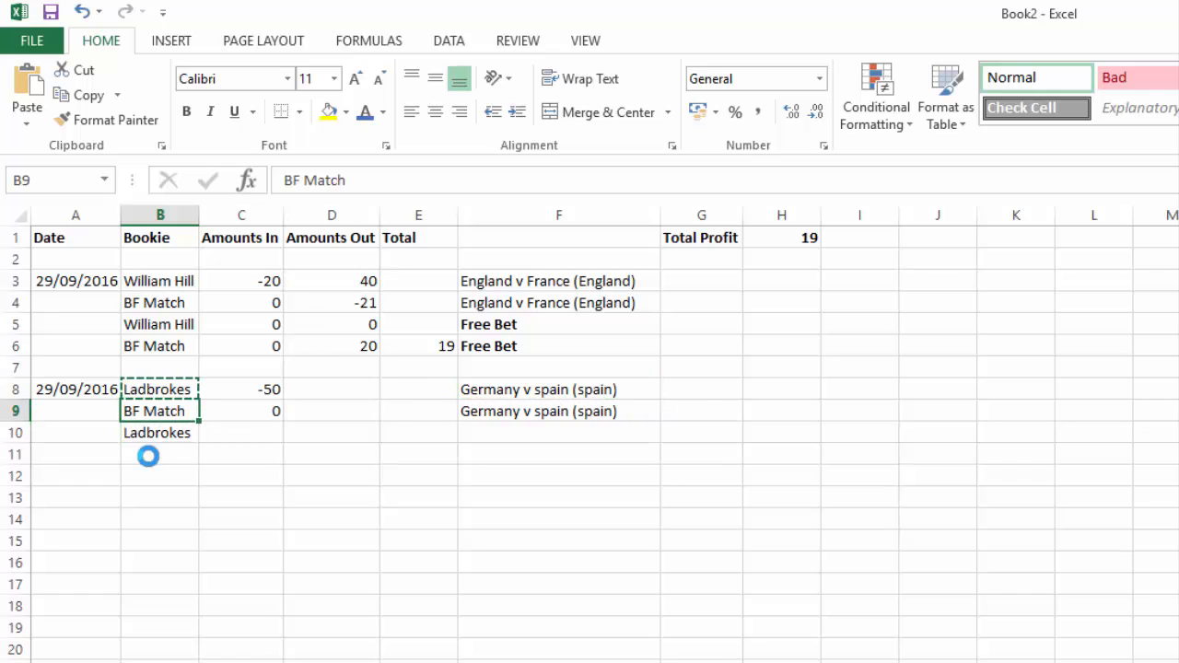
pyautogui.click(152, 454)
pyautogui.hotkey('ctrl', 'v')
# Enter Amounts In of 0 for the second Ladbrokes and BF Match rows in C10 and C11
pyautogui.click(235, 433)
pyautogui.write('0')
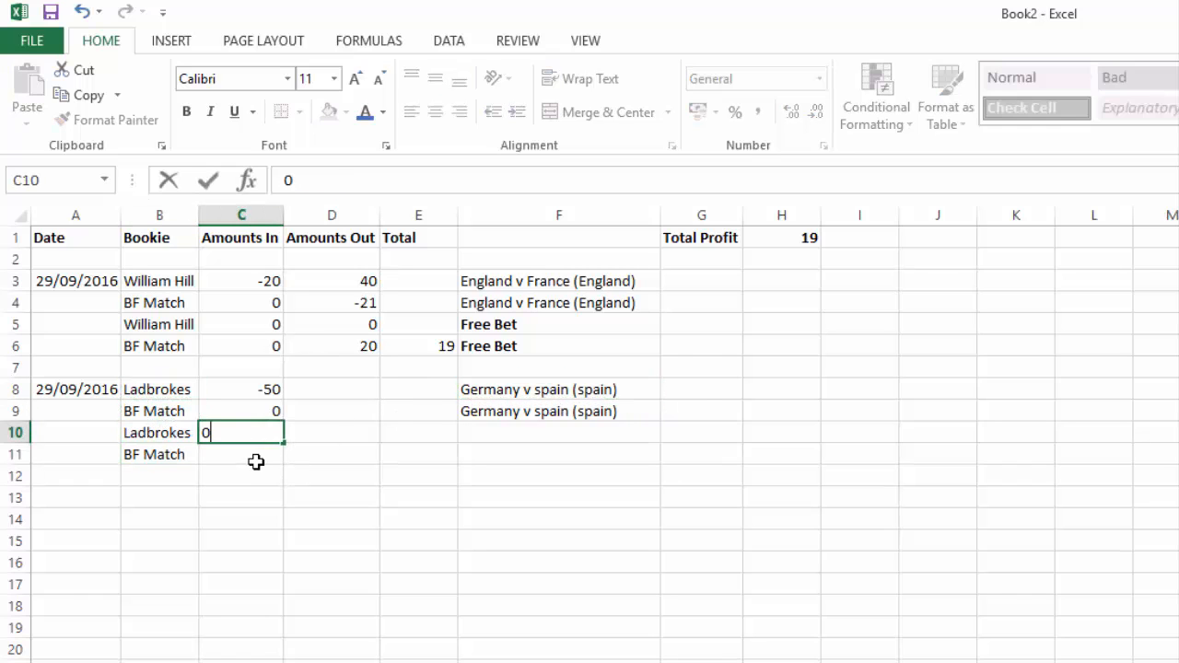
pyautogui.press('Return')
pyautogui.write('0')
# Copy the bold Free Bet label from F5 into F10 and F11
pyautogui.click(513, 326)
pyautogui.hotkey('ctrl', 'c')
pyautogui.click(488, 431)
pyautogui.hotkey('ctrl', 'v')
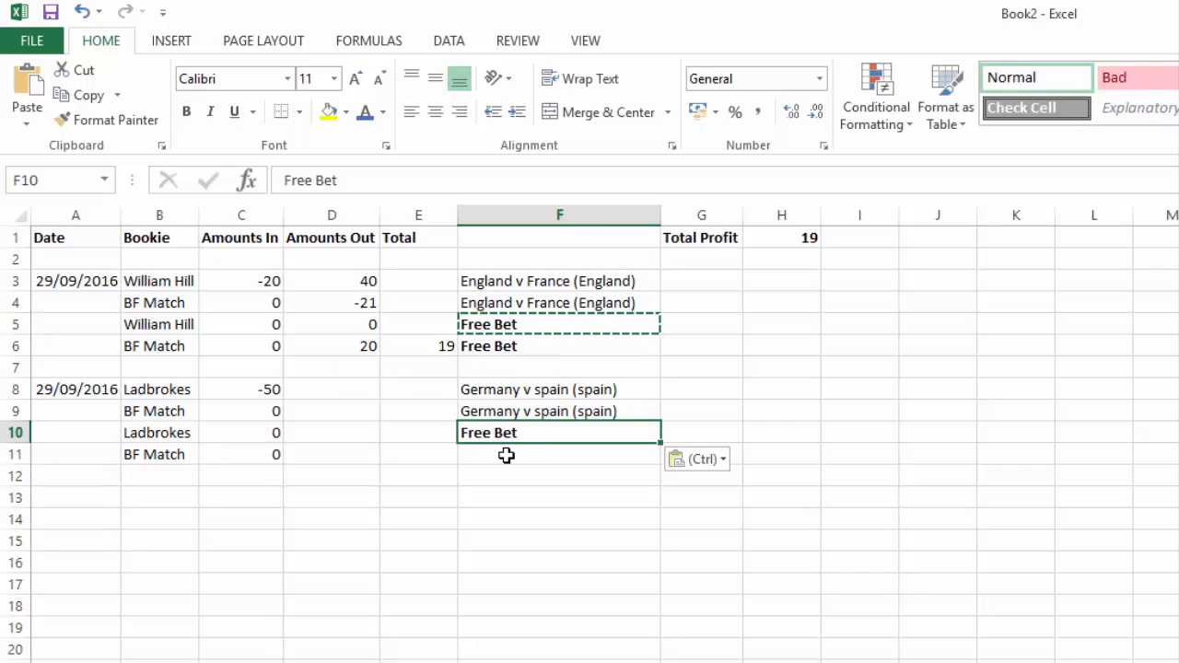
pyautogui.click(507, 455)
pyautogui.hotkey('ctrl', 'v')
pyautogui.click(700, 388)
pyautogui.moveTo(498, 441); pyautogui.dragTo(497, 456)
# Replace the Free Bet labels in F5 and F6 with "Scotland v USA (scotland)"
pyautogui.click(524, 367)
pyautogui.moveTo(490, 329); pyautogui.dragTo(493, 338)
pyautogui.press('Delete')
pyautogui.click(516, 327)
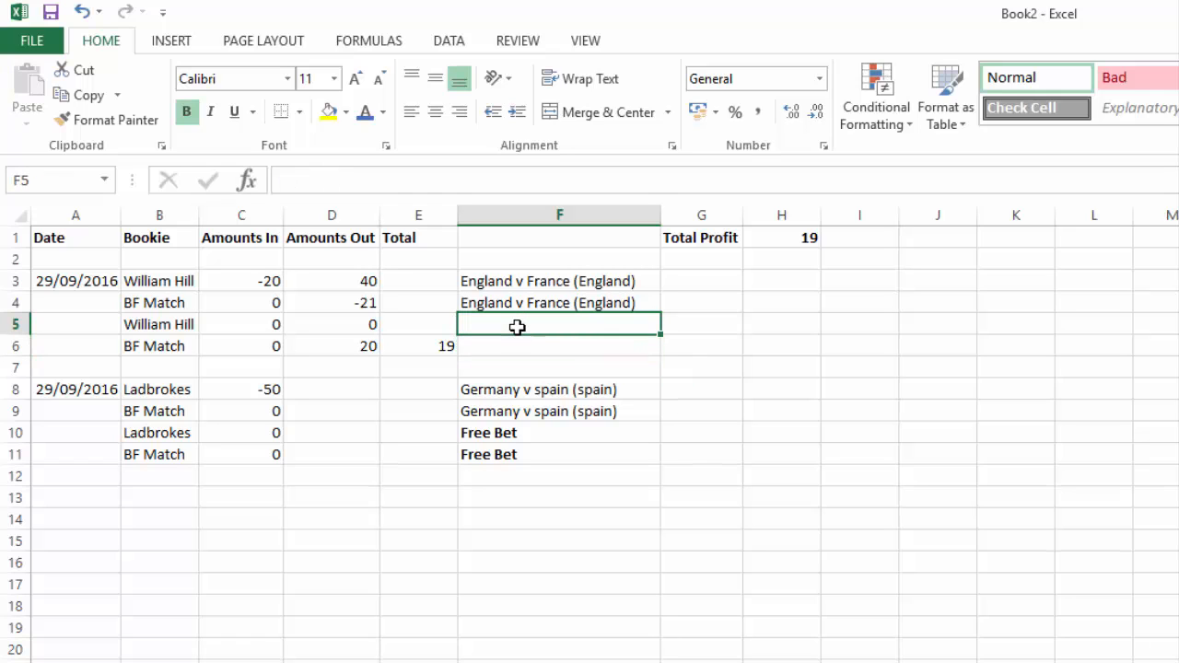
pyautogui.write('Scotlan')
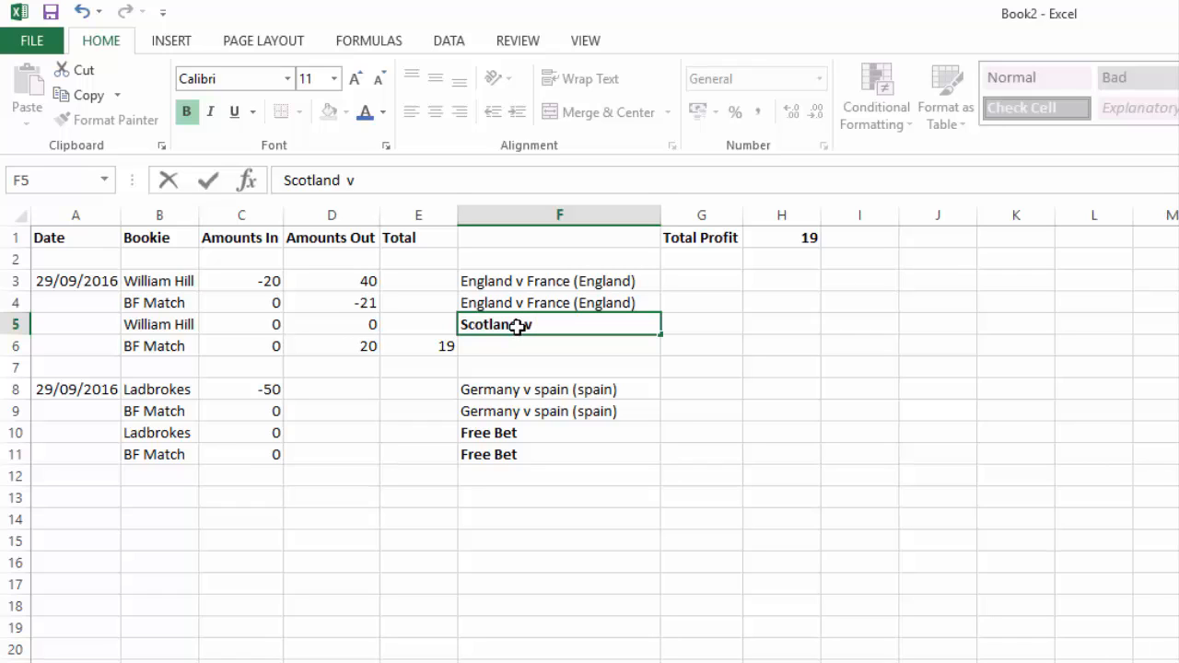
pyautogui.write('d  v USA (scotland')
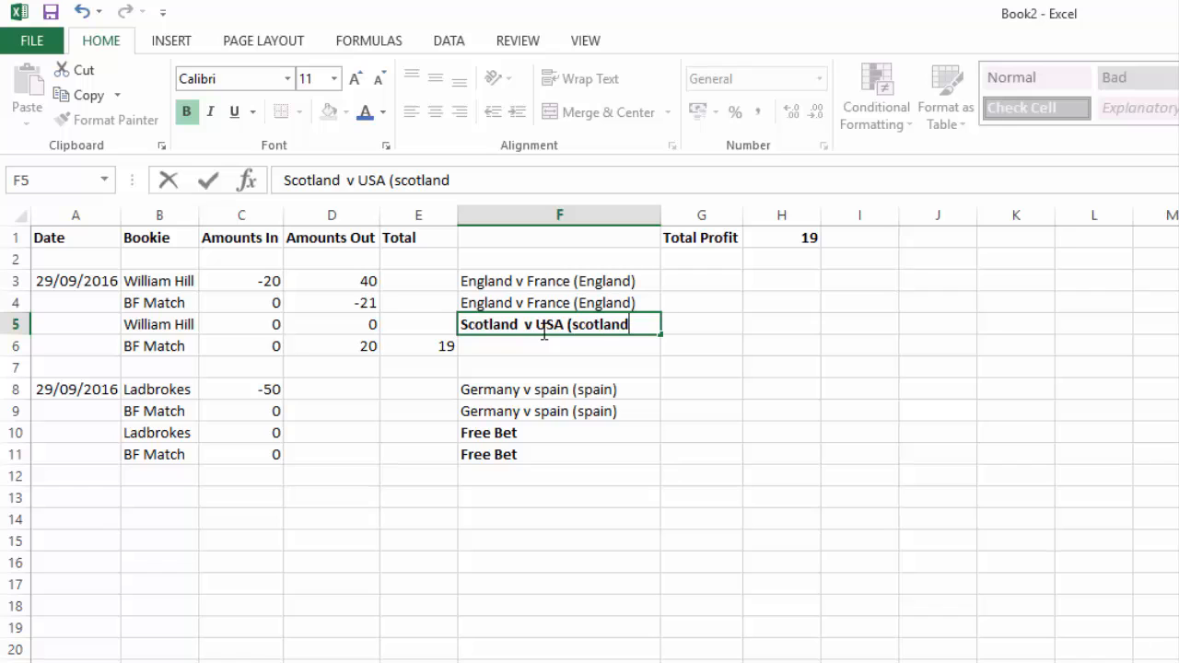
pyautogui.press('Return')
pyautogui.click(543, 327)
pyautogui.hotkey('ctrl', 'c')
pyautogui.click(529, 343)
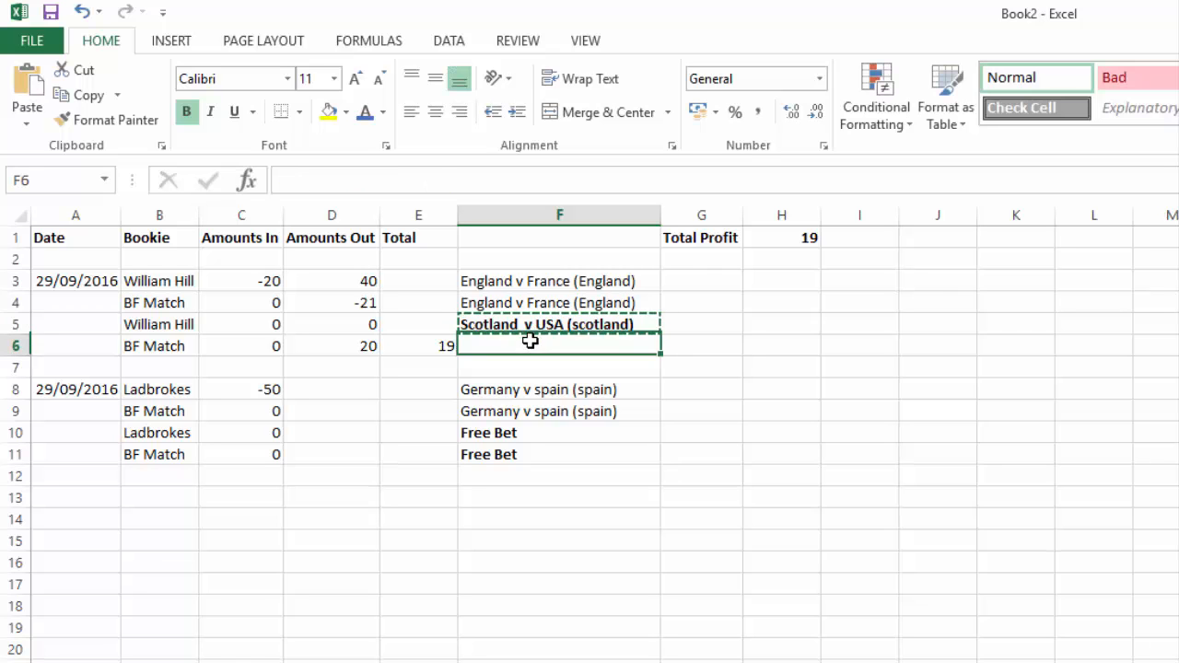
pyautogui.hotkey('ctrl', 'v')
# Remove the bold formatting from the Scotland v USA descriptions in F5 and F6
pyautogui.click(536, 330)
pyautogui.moveTo(537, 336); pyautogui.dragTo(540, 341)
pyautogui.hotkey('ctrl', 'b')
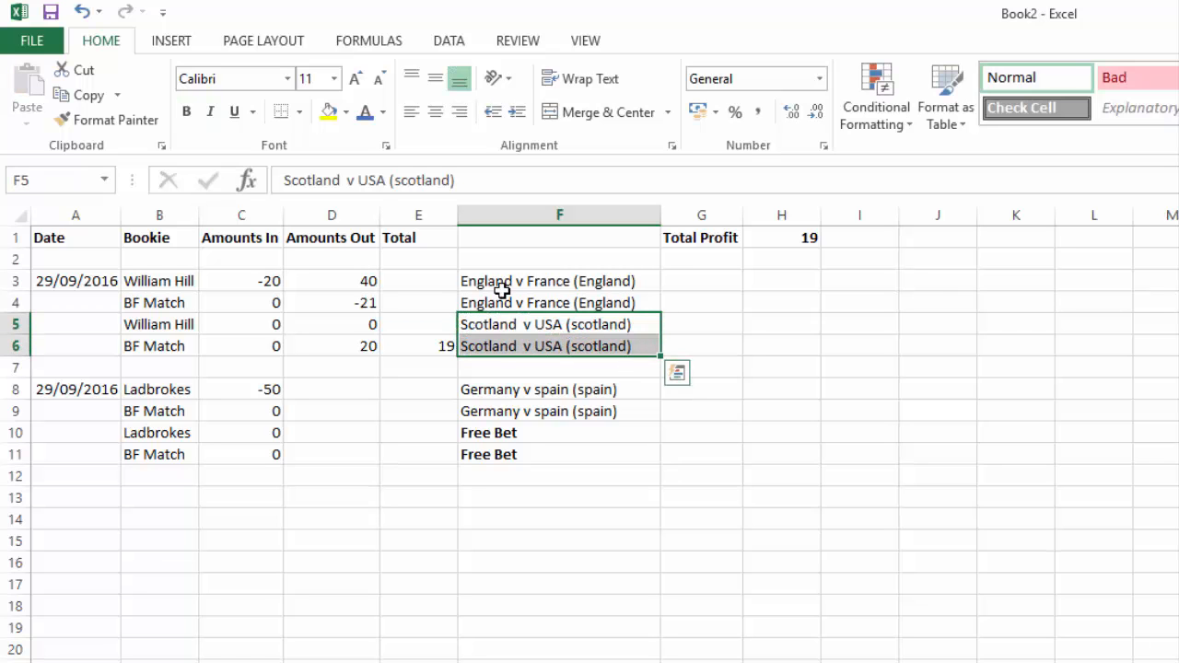
# Total the Ladbrokes and BF Match bet block in E11 with a SUM of C8:D11
pyautogui.click(538, 434)
pyautogui.click(422, 455)
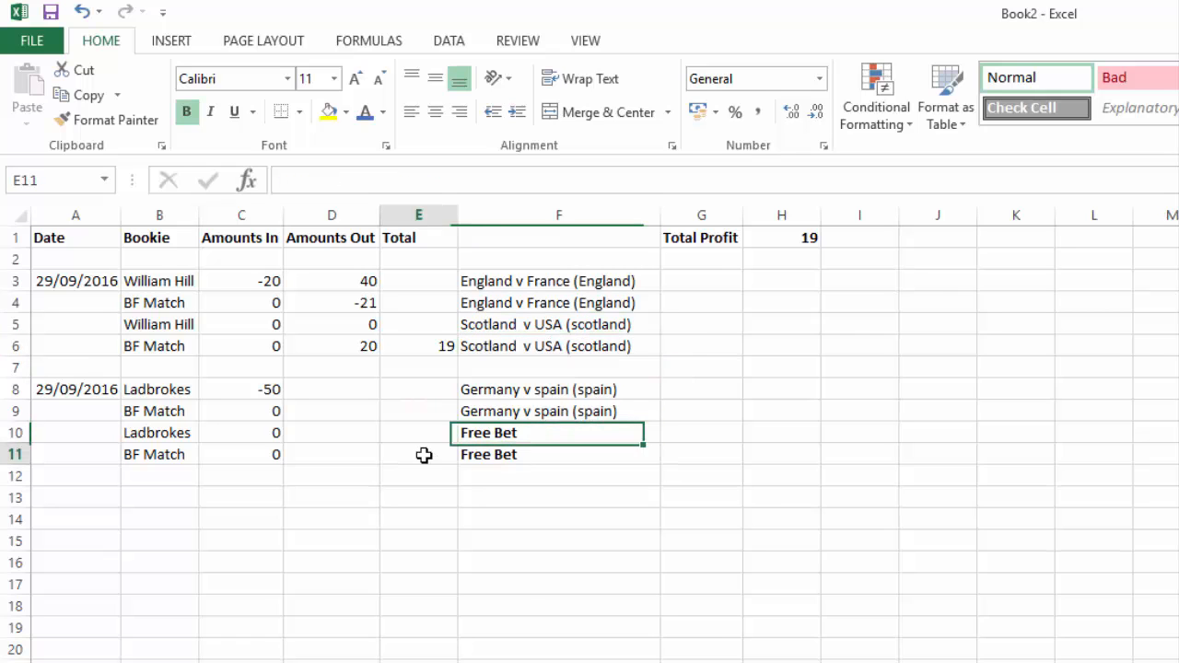
pyautogui.write('=sum(')
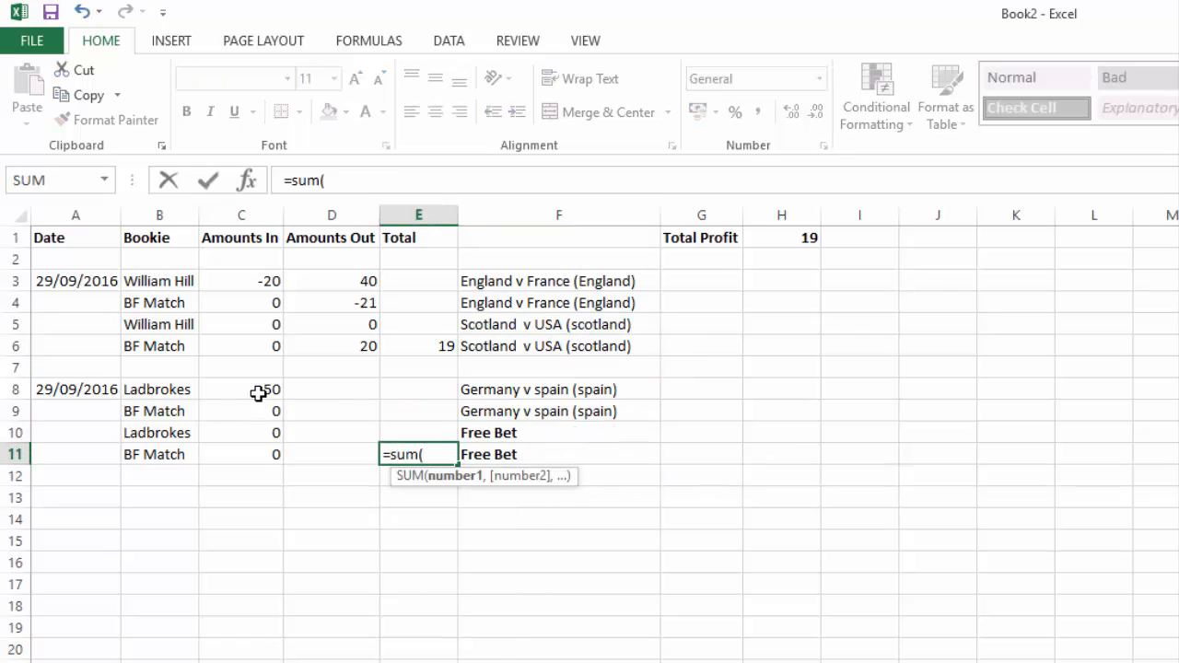
pyautogui.moveTo(259, 392); pyautogui.dragTo(316, 446)
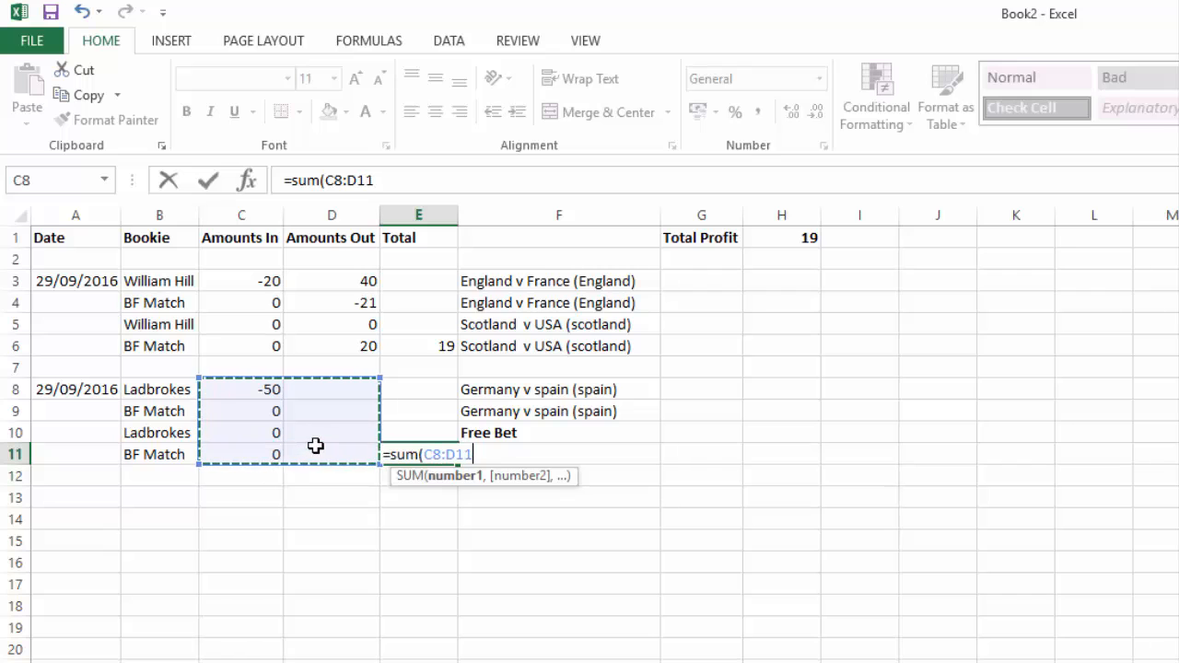
pyautogui.press('Return')
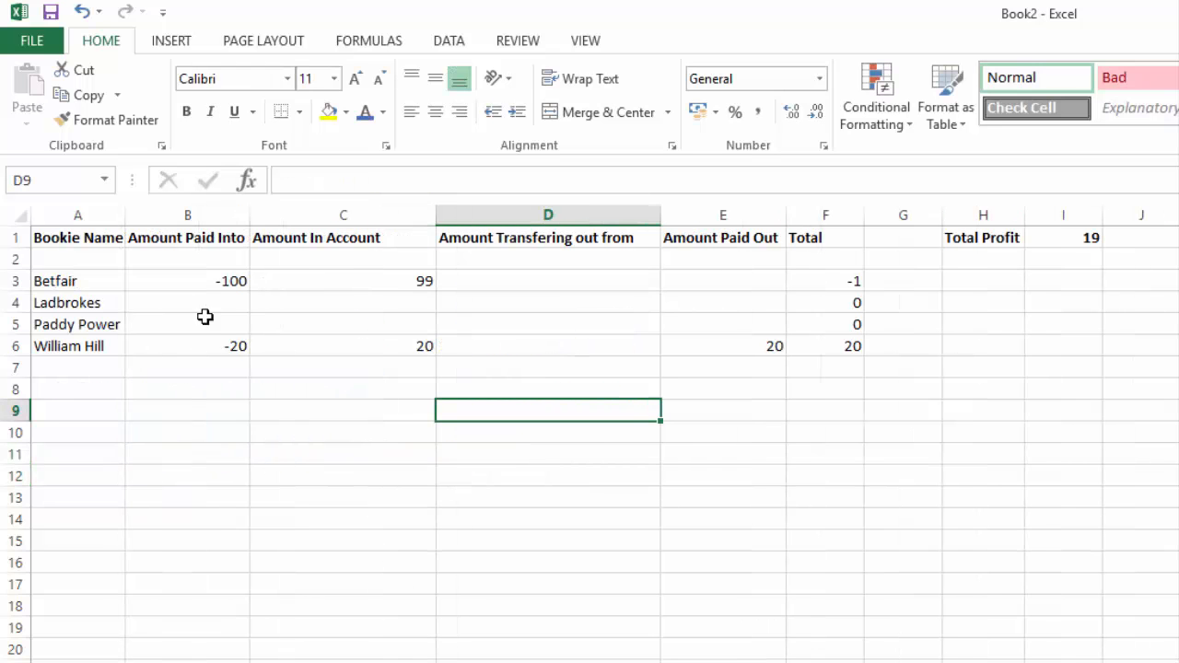
# Enter -50 as the Ladbrokes Amount Paid Into on the bookie accounts sheet, and compare the Total Profit cells on both sheets
pyautogui.click(203, 305)
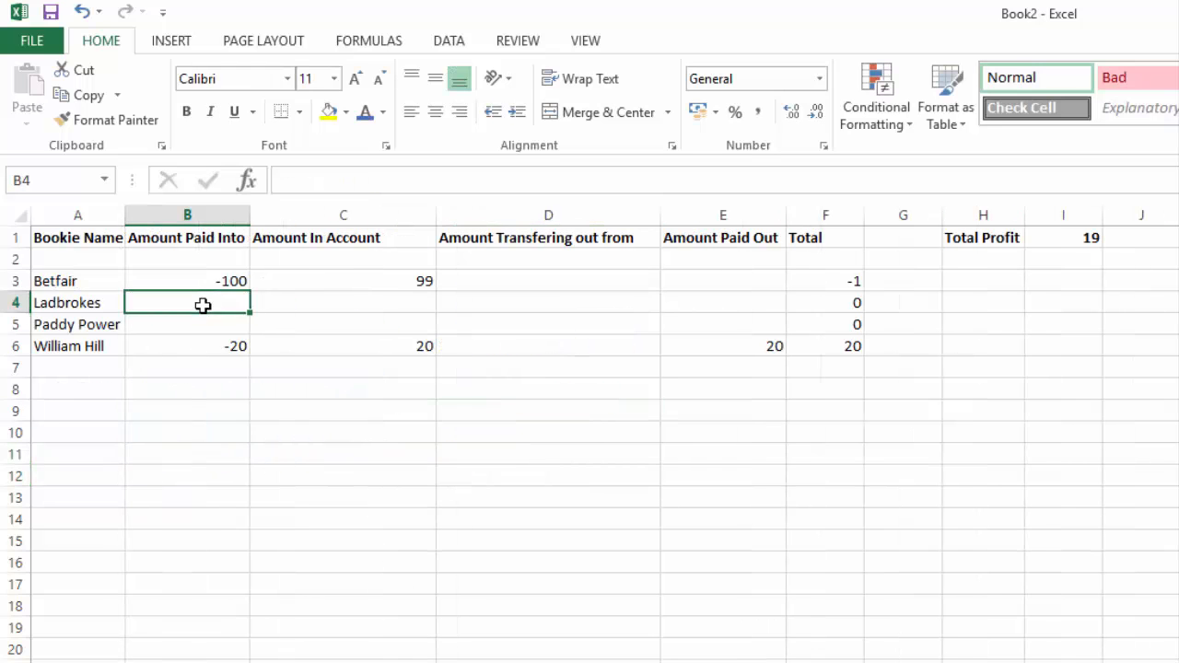
pyautogui.write('-50')
pyautogui.press('Return')
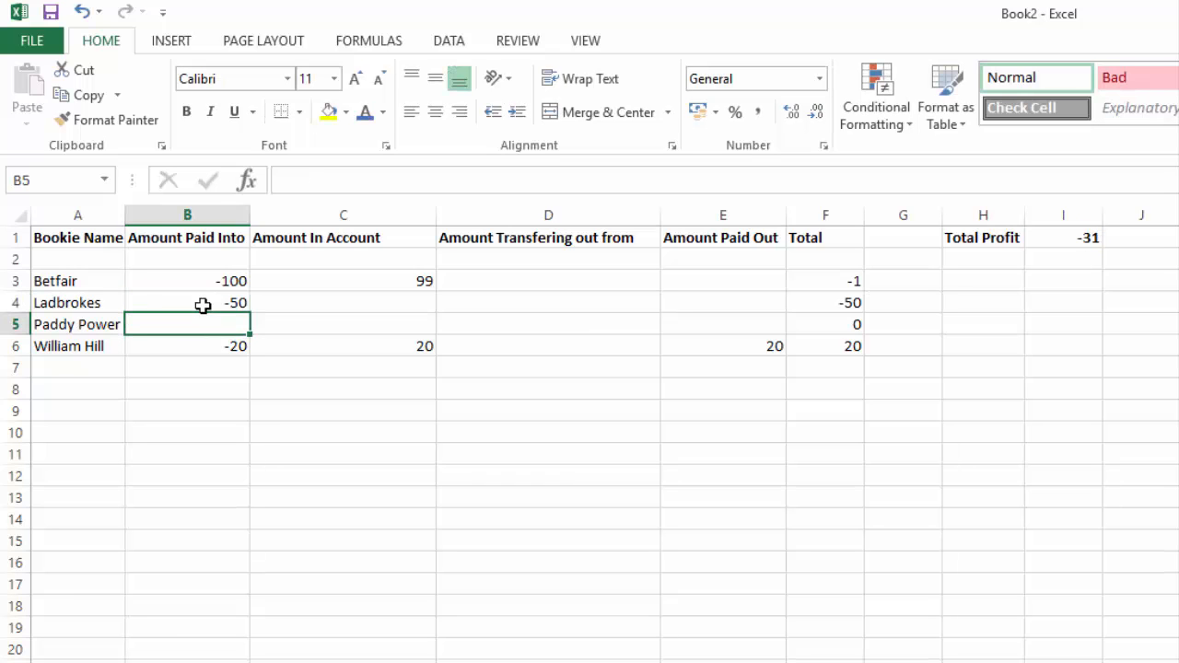
pyautogui.click(405, 308)
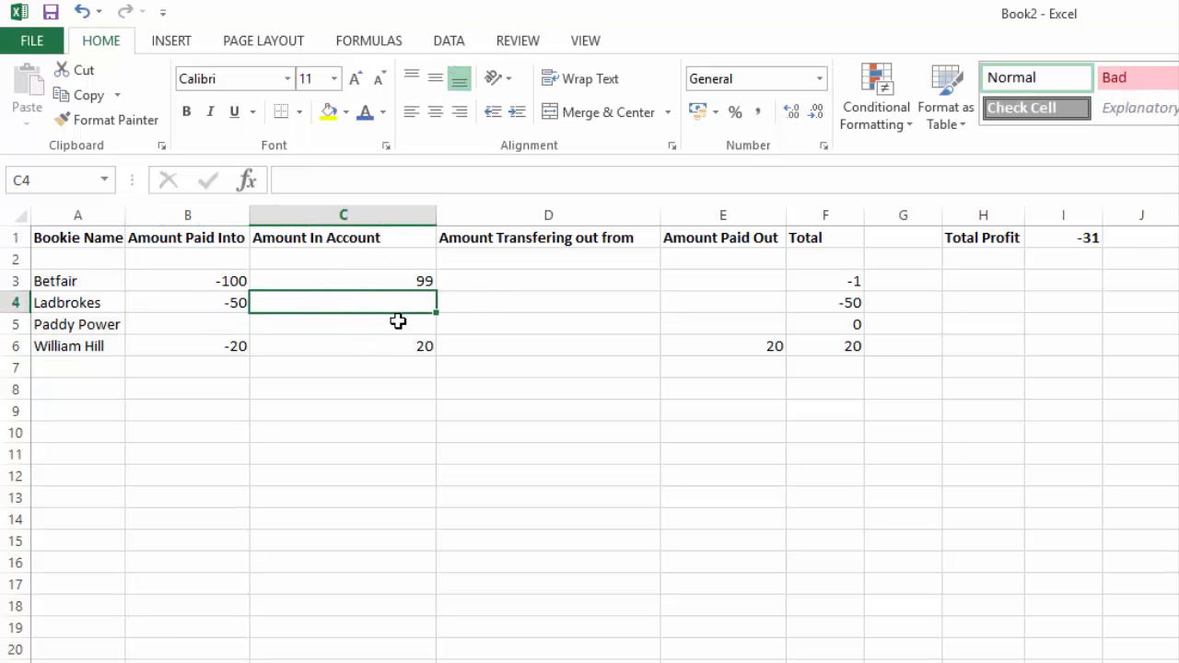
pyautogui.click(1082, 237)
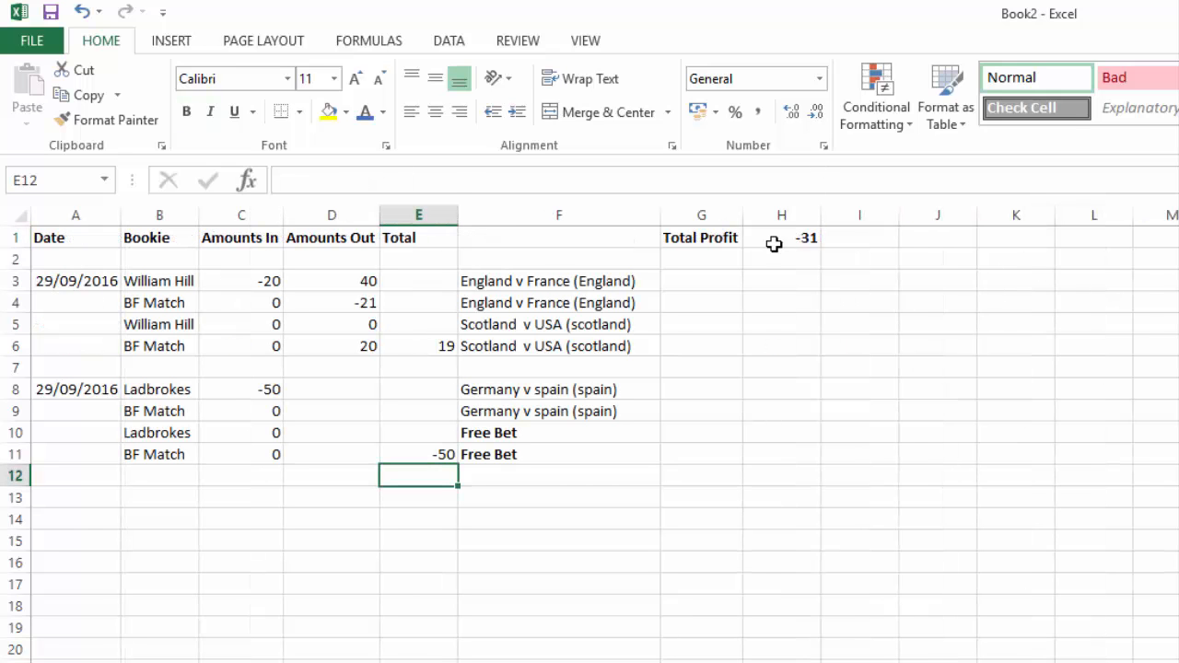
pyautogui.click(773, 242)
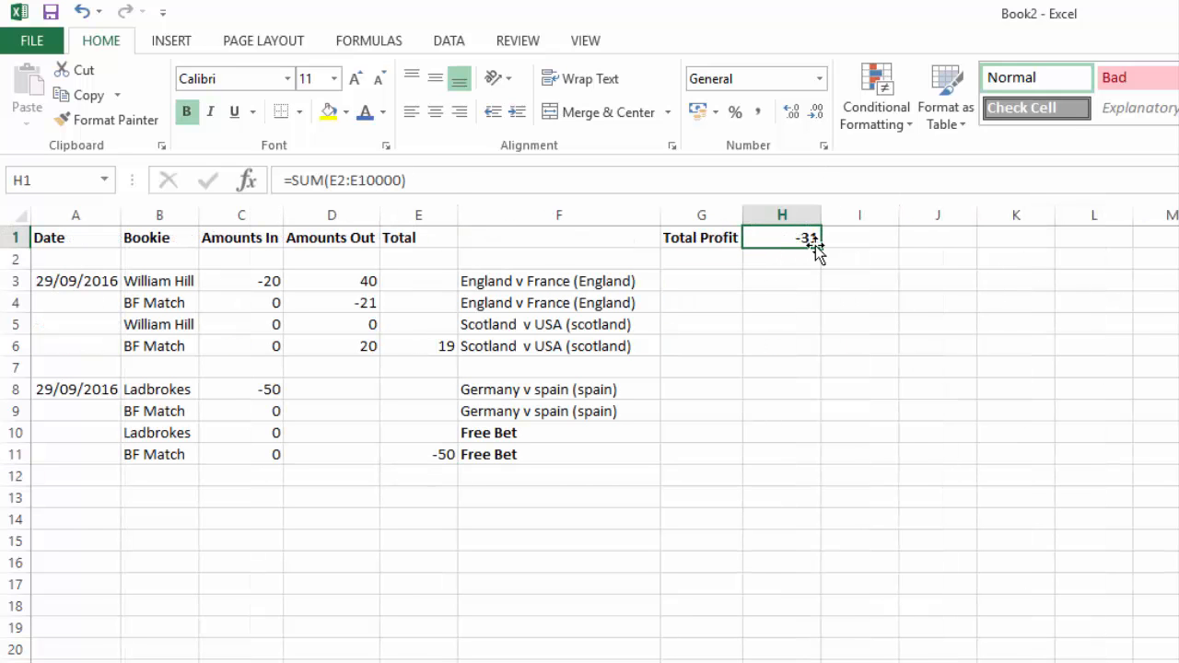
# Enter Amounts Out for the Germany v spain bets: 0 for Ladbrokes in D8 and 48 for BF Match in D9
pyautogui.click(338, 409)
pyautogui.click(333, 390)
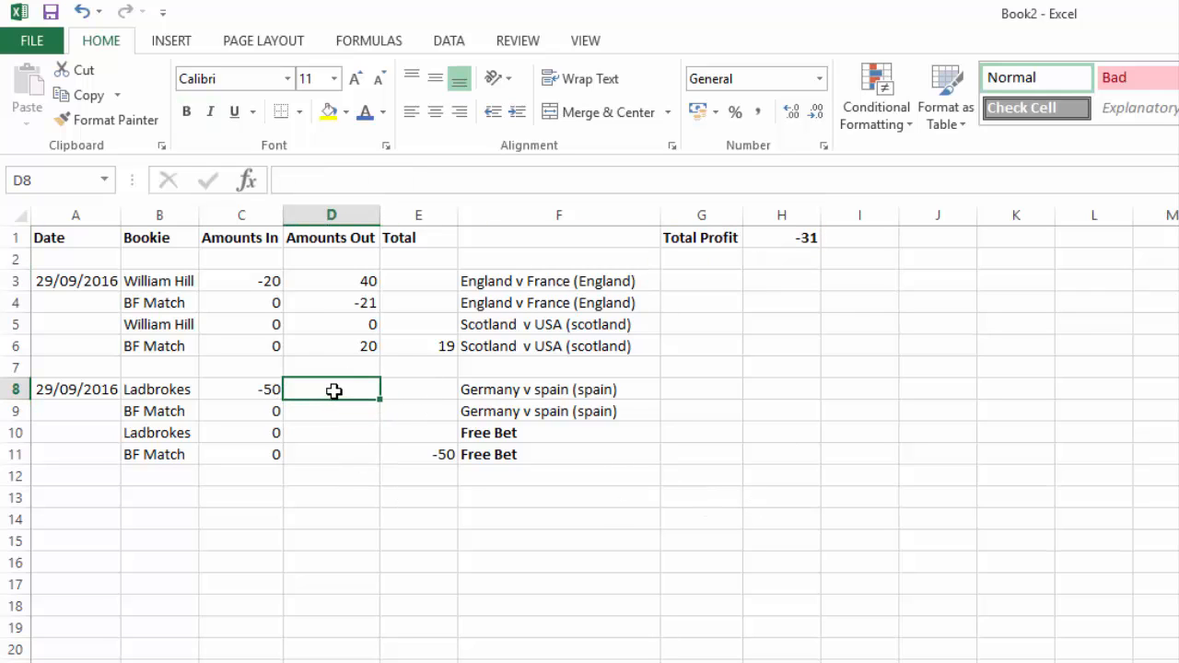
pyautogui.write('0')
pyautogui.click(338, 410)
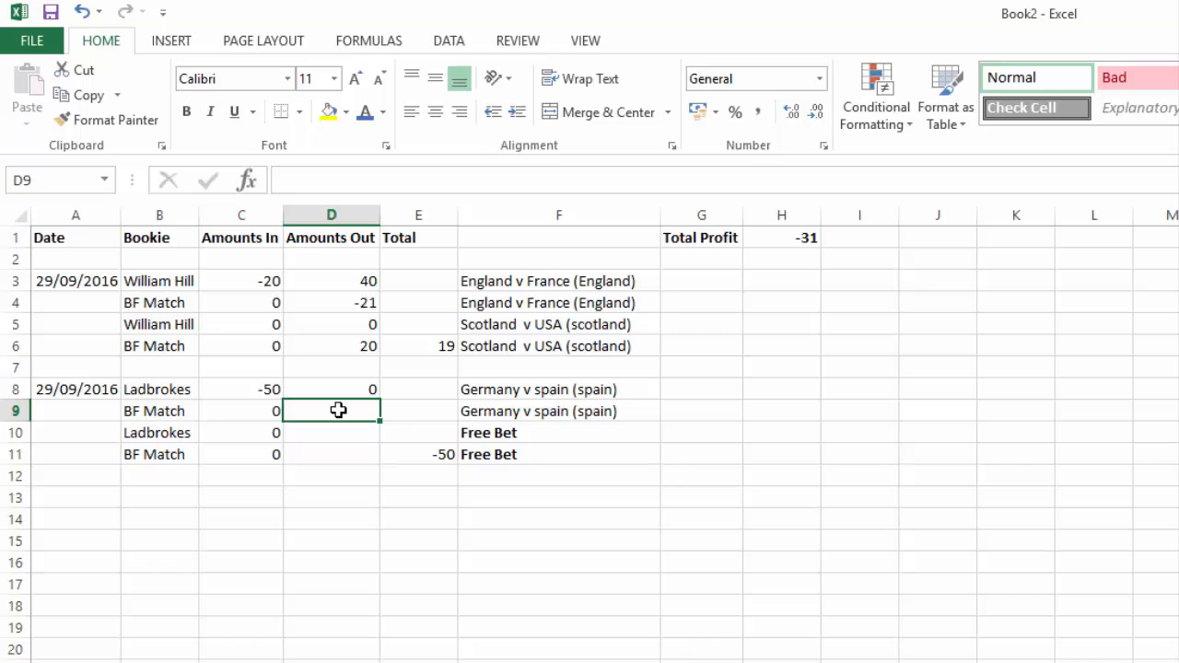
pyautogui.write('48')
pyautogui.press('Return')
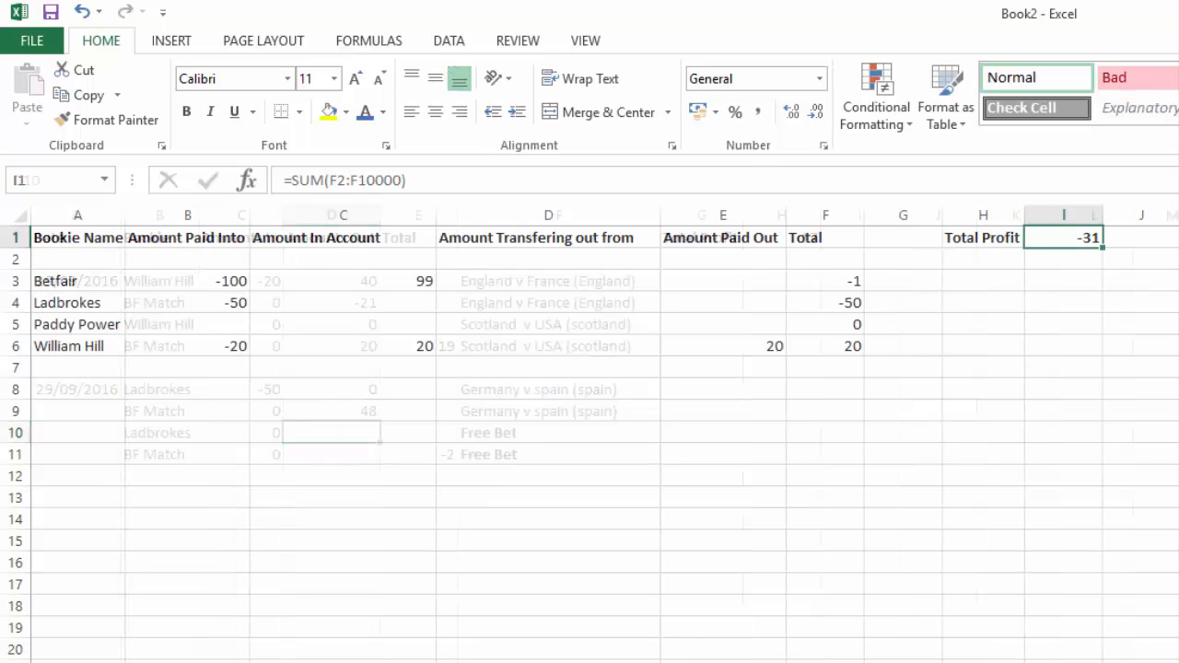
# Set Betfair's Amount In Account to 147 on the bookie accounts sheet, and compare Total Profit on both sheets
pyautogui.click(407, 287)
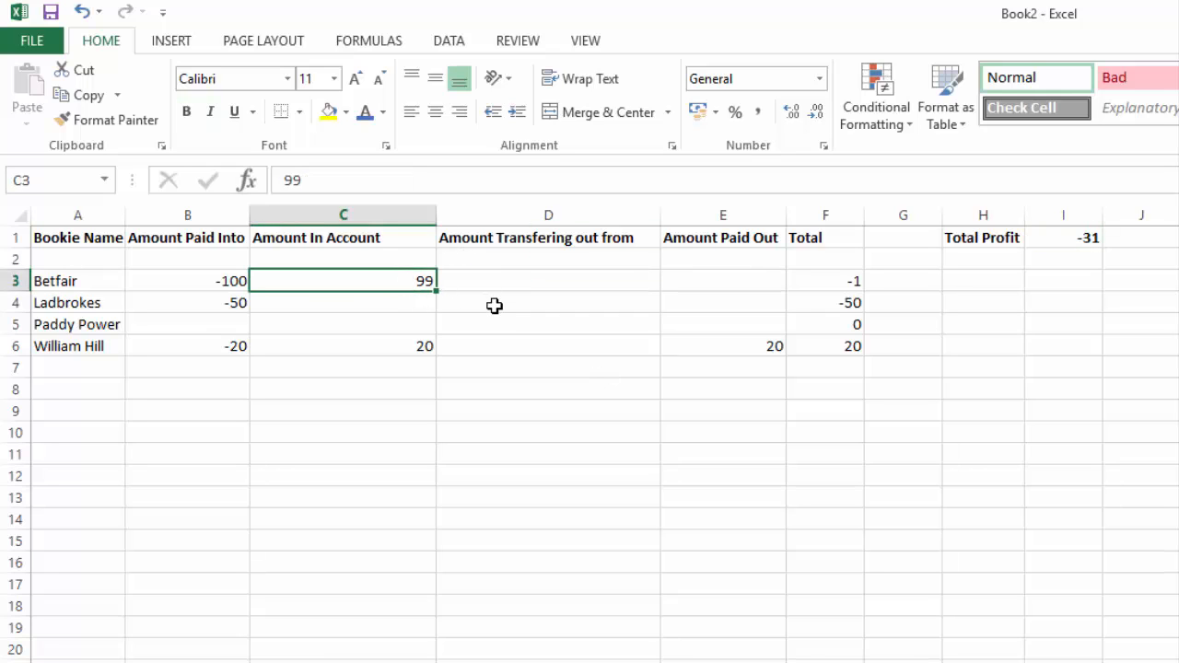
pyautogui.write('147')
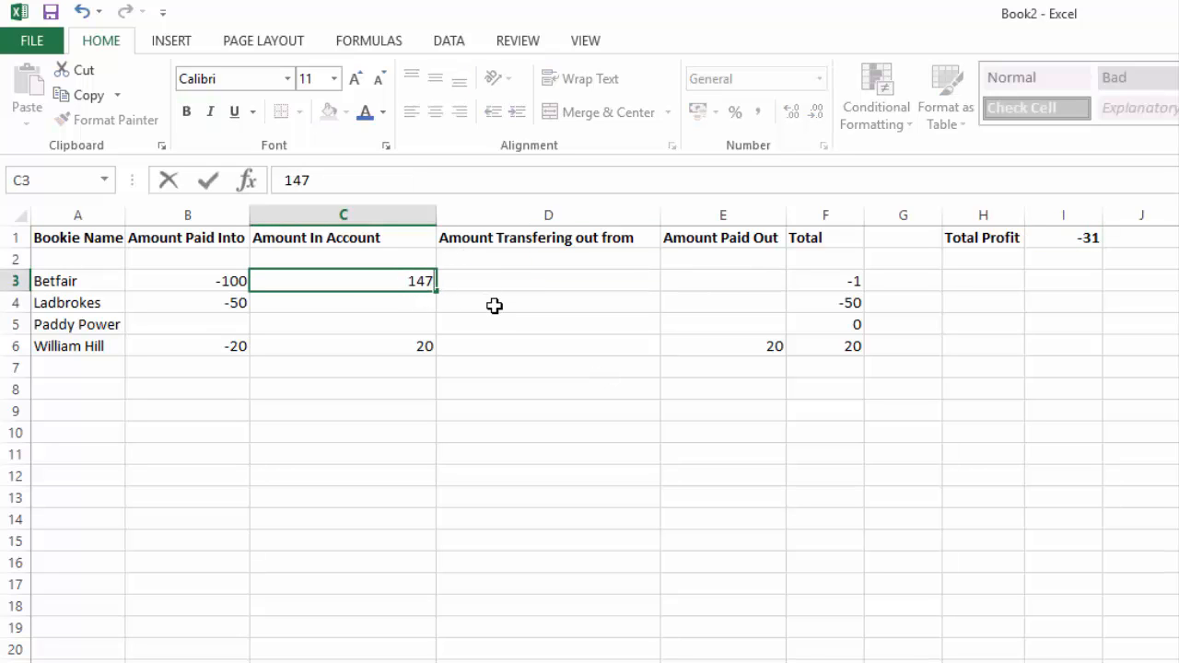
pyautogui.press('Return')
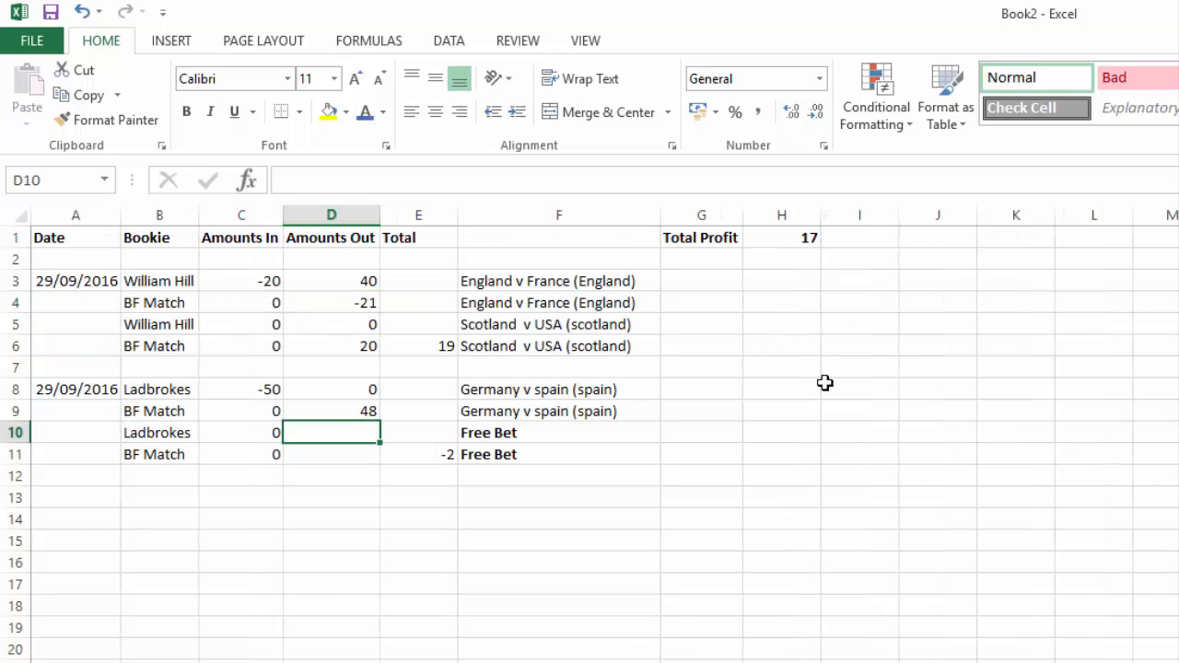
pyautogui.click(782, 235)
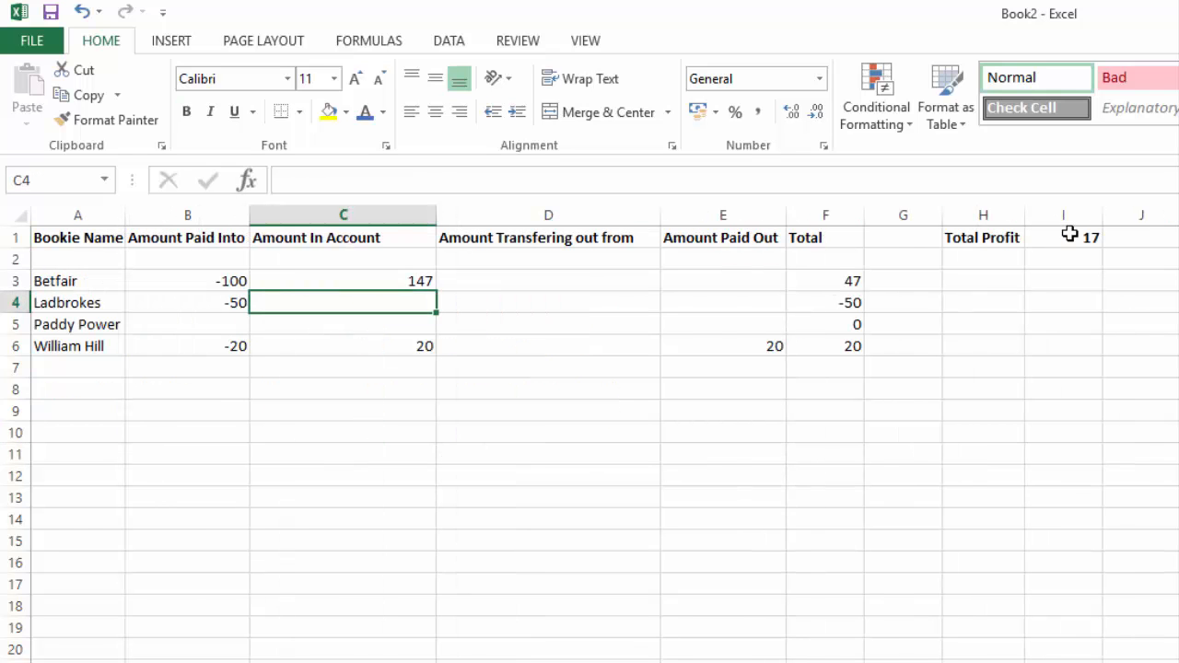
pyautogui.click(1077, 236)
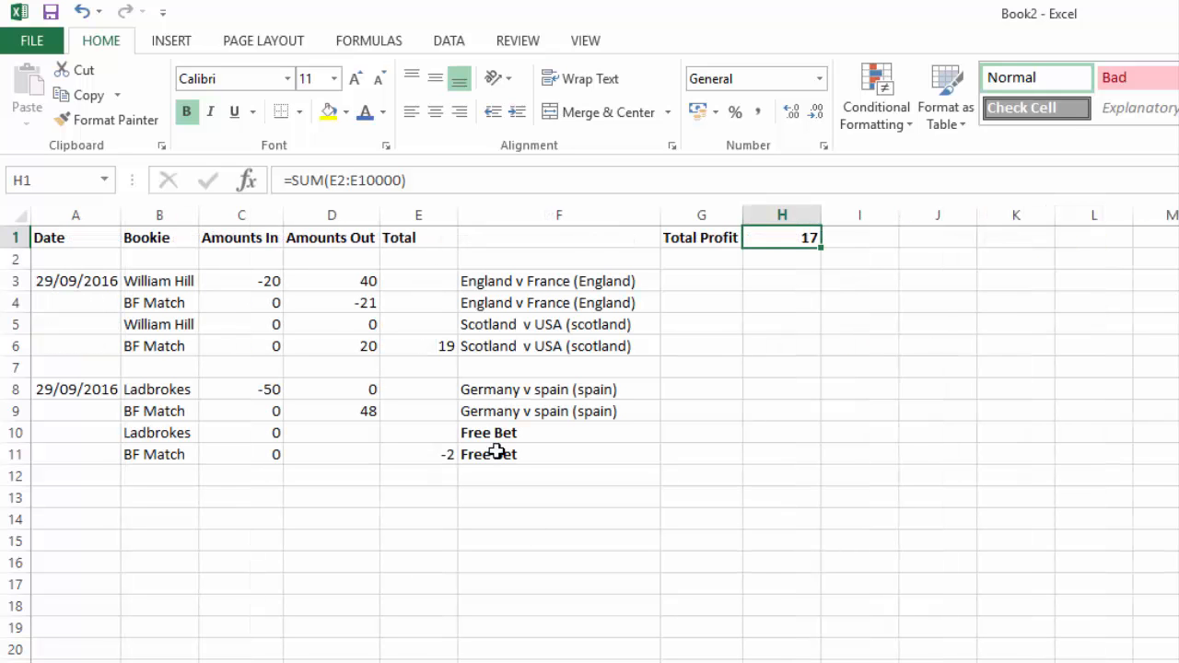
# Replace the Free Bet label in F10 of the bets sheet with "Italy v Russia (Russia)"
pyautogui.click(444, 454)
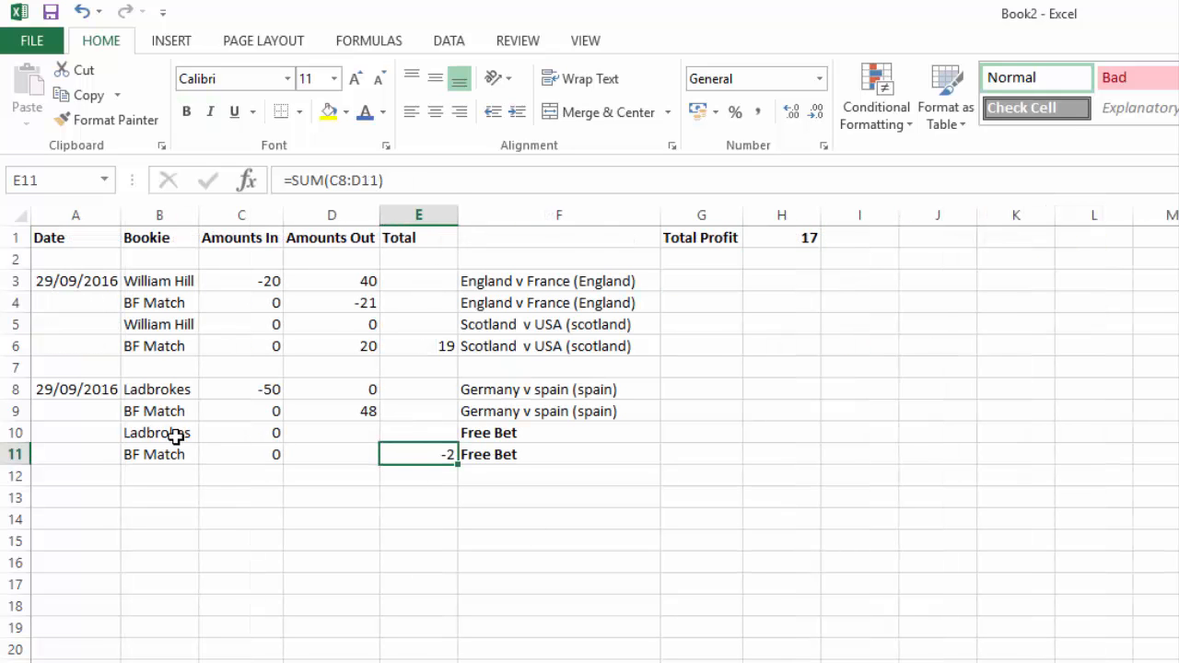
pyautogui.moveTo(171, 434); pyautogui.dragTo(493, 456)
pyautogui.click(477, 529)
pyautogui.click(489, 427)
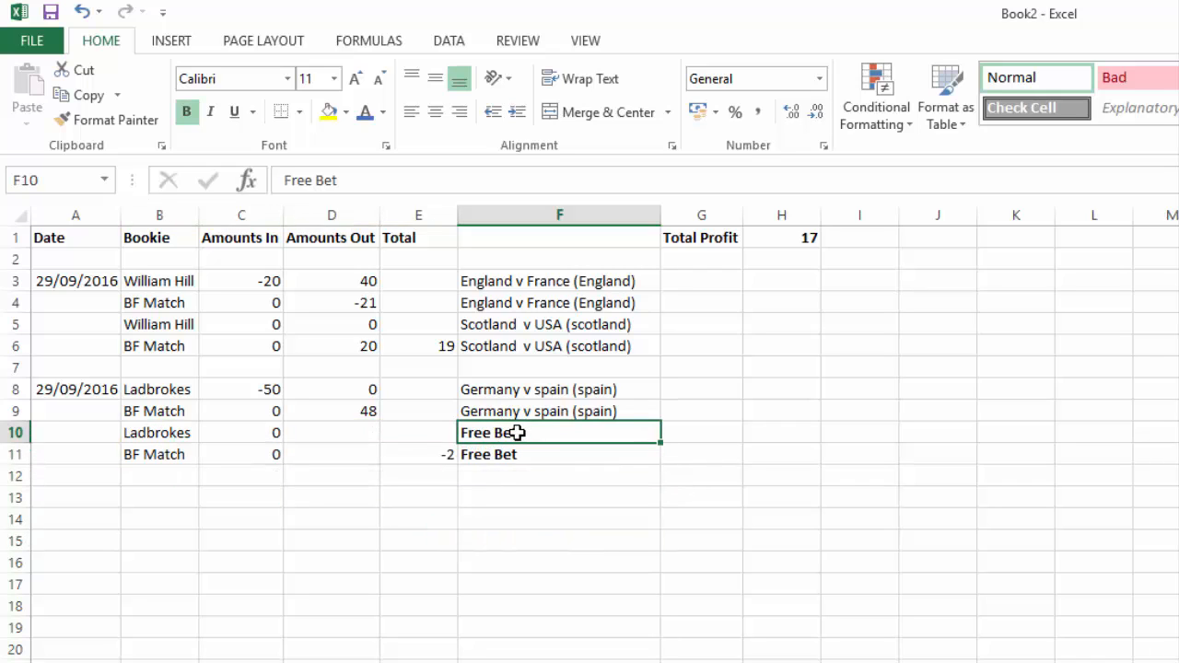
pyautogui.press('Delete')
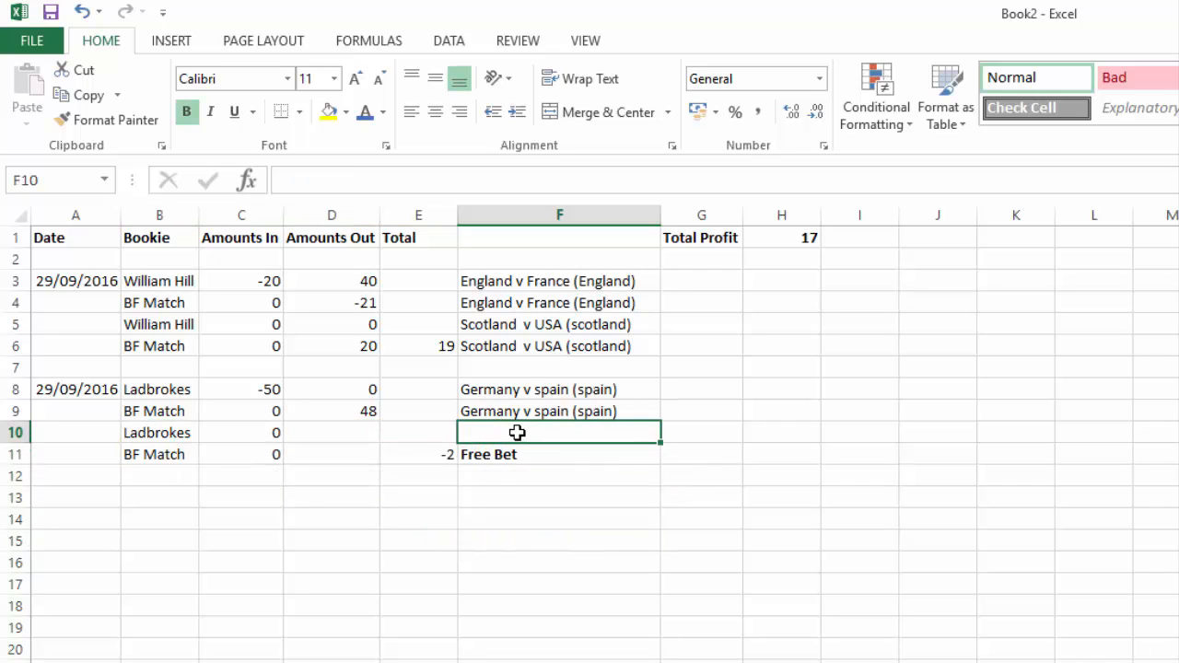
pyautogui.write('Italy v Ru')
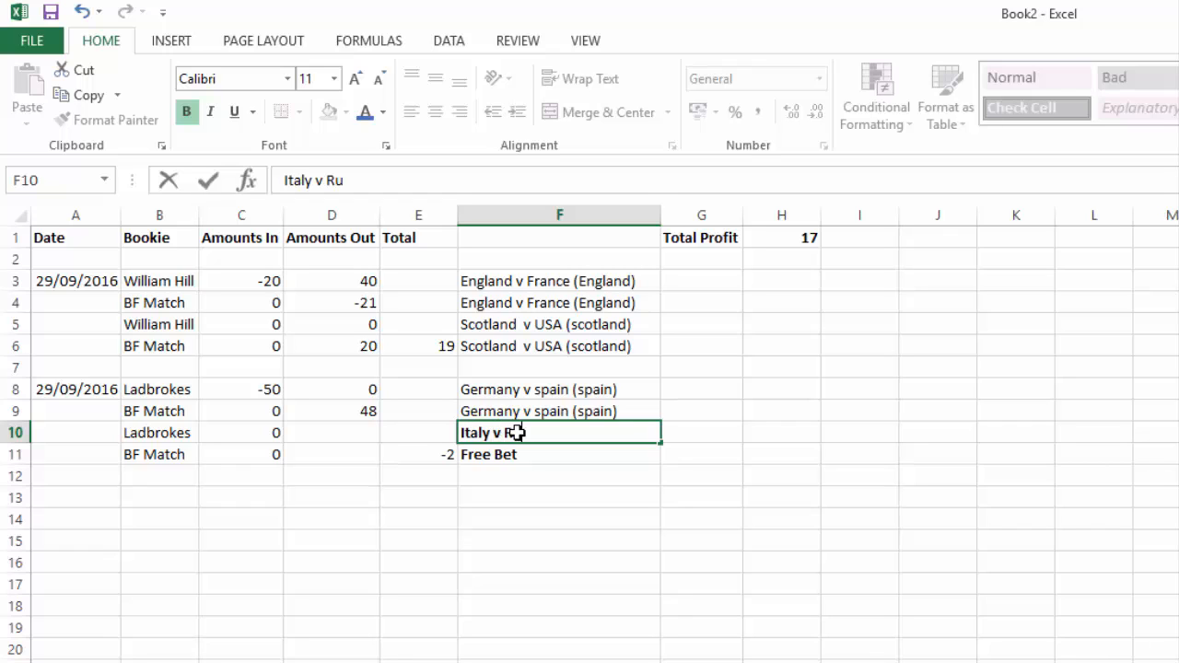
pyautogui.write('ssia (Ru')
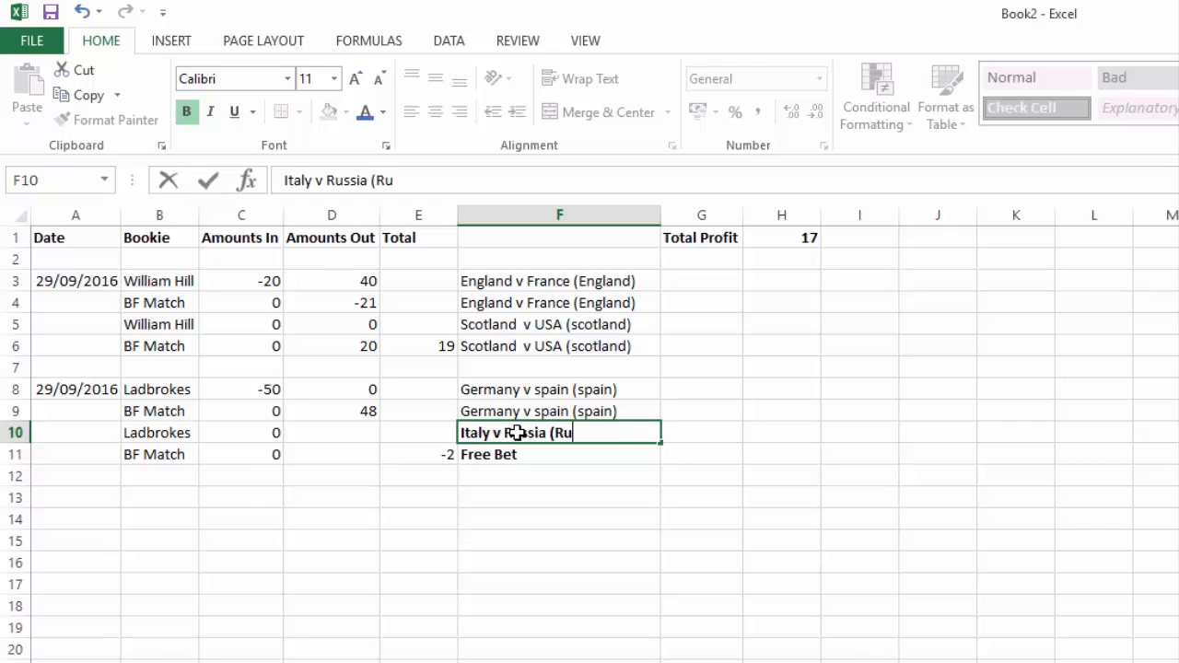
pyautogui.write('ssia)')
pyautogui.press('Return')
# Copy the Italy v Russia description from F10 into F11 and remove the bold formatting from both cells
pyautogui.click(519, 432)
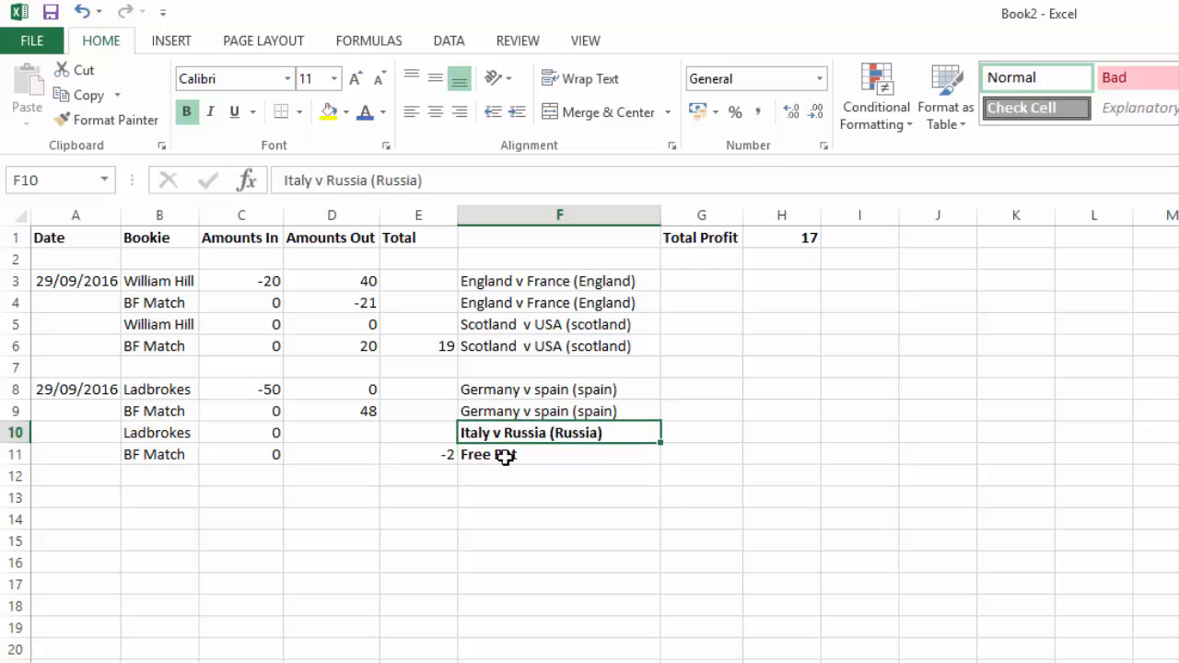
pyautogui.hotkey('ctrl', 'c')
pyautogui.click(507, 453)
pyautogui.hotkey('ctrl', 'v')
pyautogui.moveTo(537, 432); pyautogui.dragTo(535, 451)
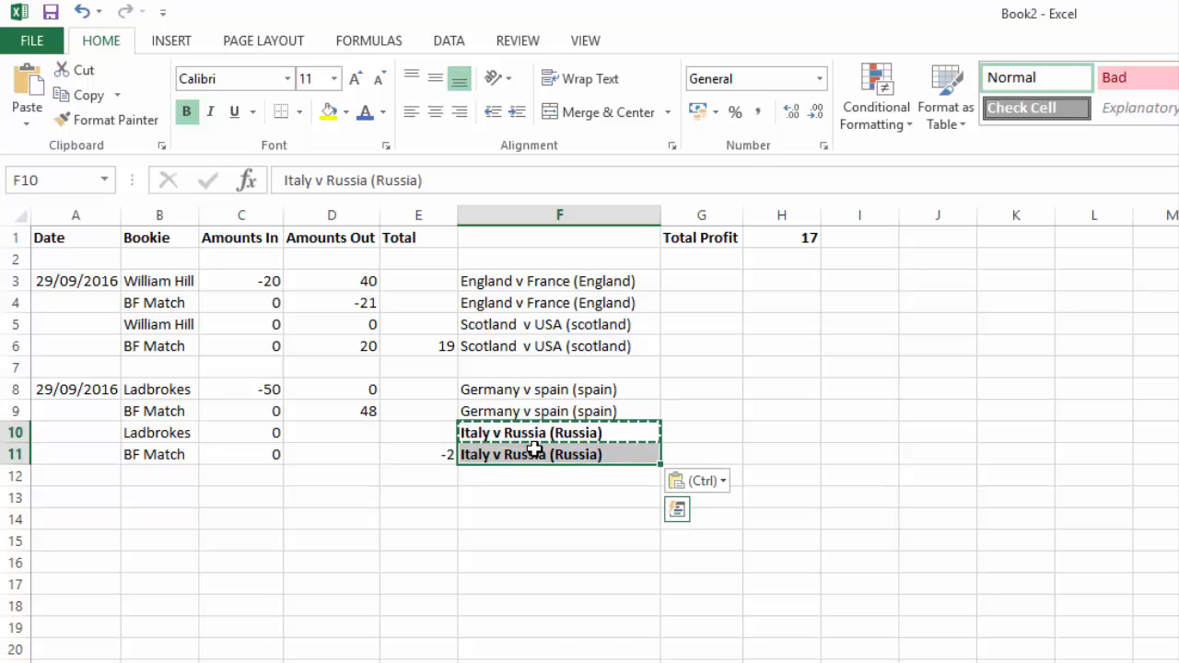
pyautogui.hotkey('ctrl', 'b')
pyautogui.click(519, 505)
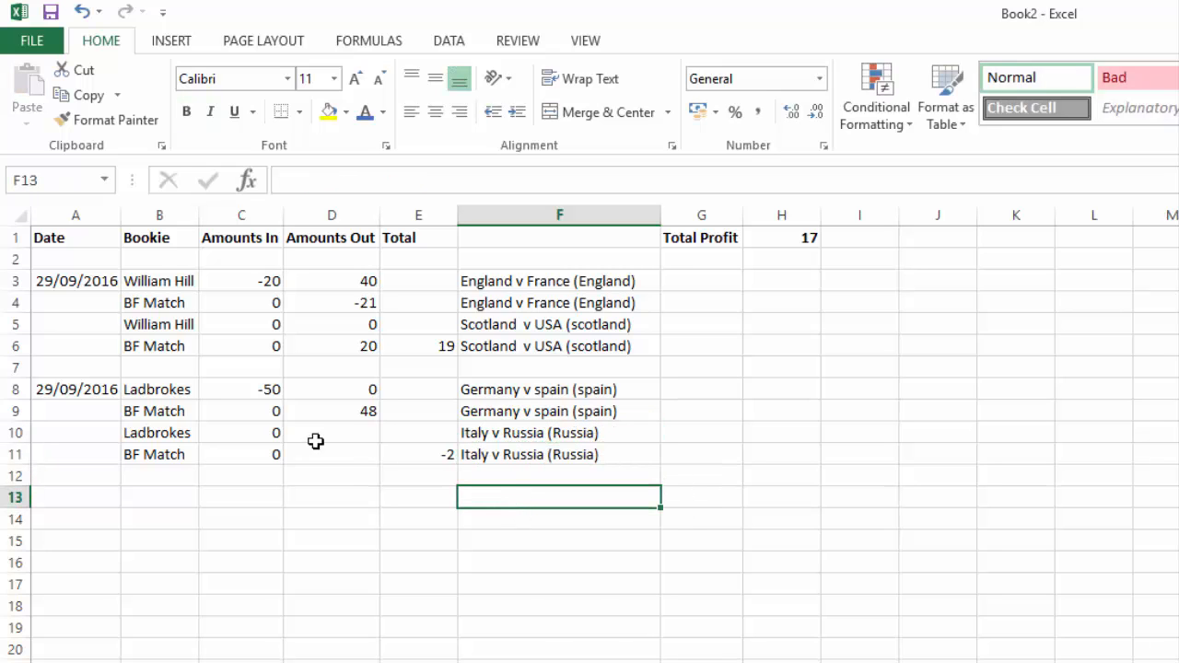
# Enter Amounts Out for the Italy v Russia free bet: 100 for Ladbrokes in D10 and a negative amount for BF Match in D11
pyautogui.click(260, 432)
pyautogui.click(262, 450)
pyautogui.click(246, 434)
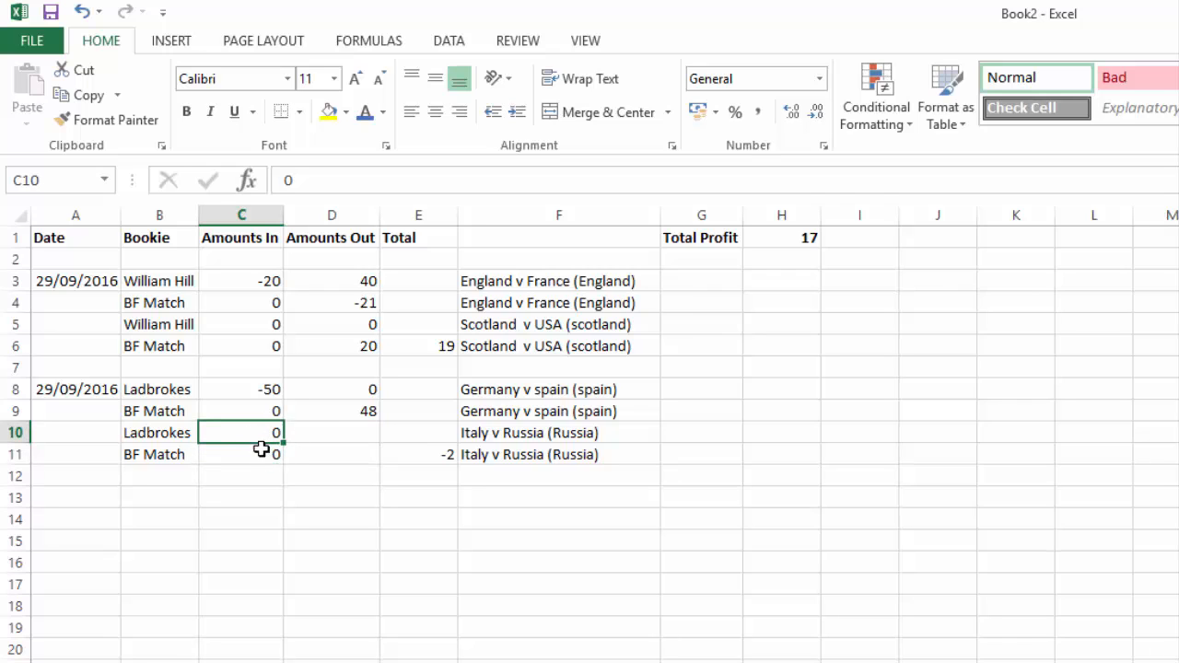
pyautogui.click(261, 450)
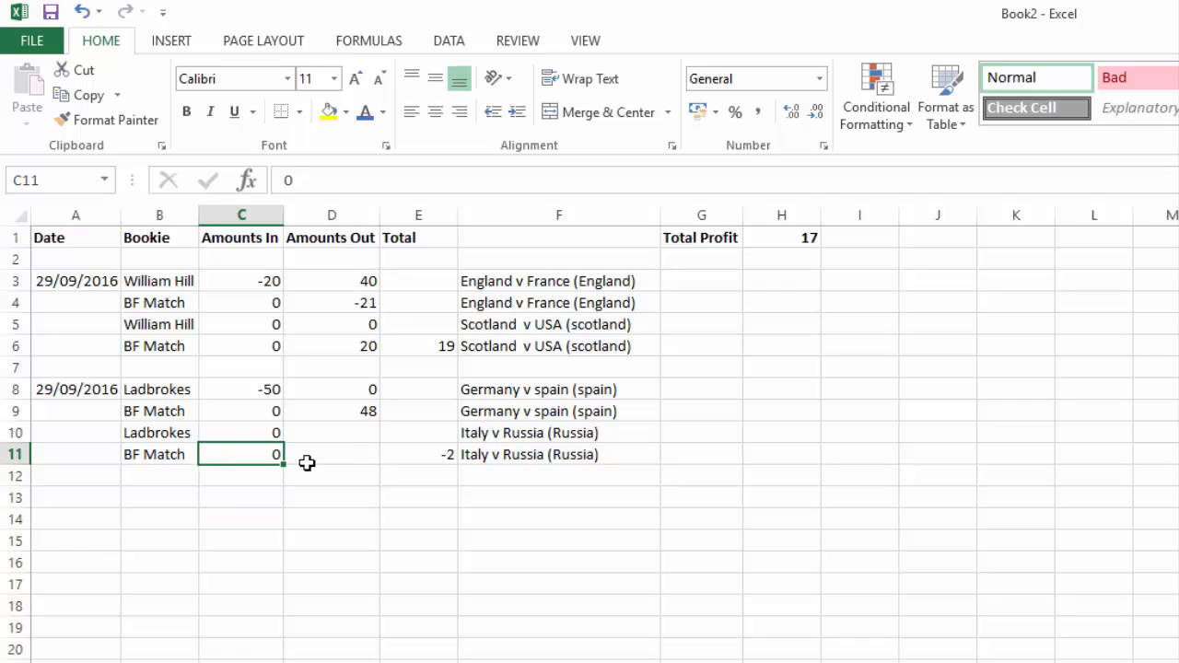
pyautogui.click(331, 437)
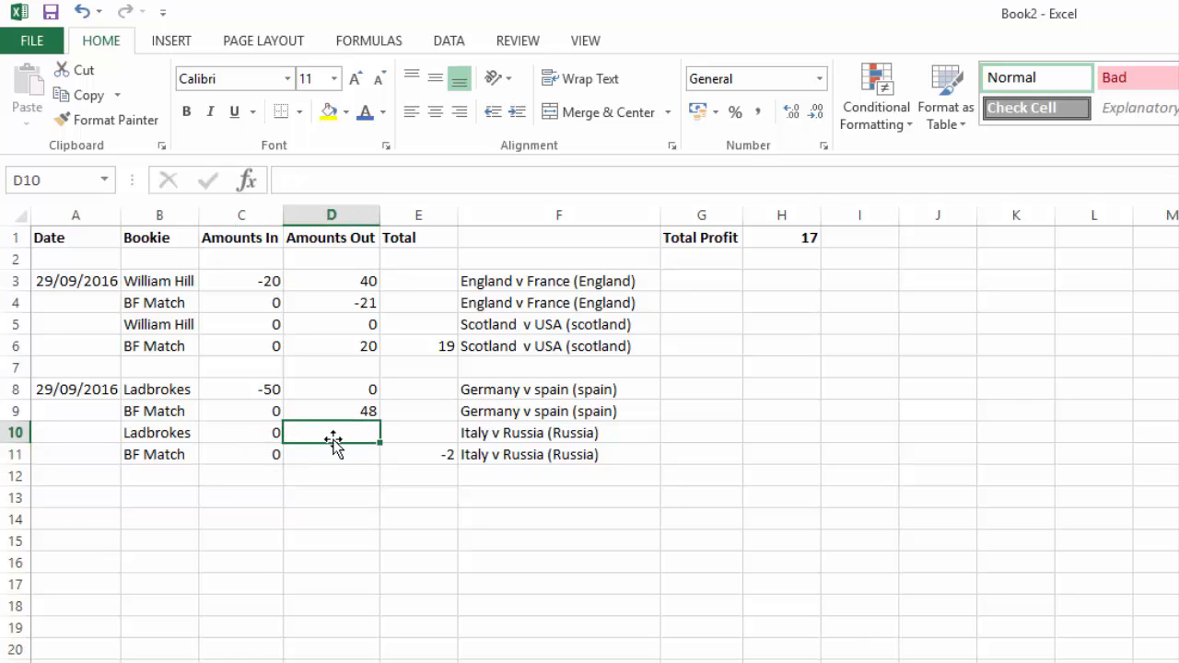
pyautogui.write('10')
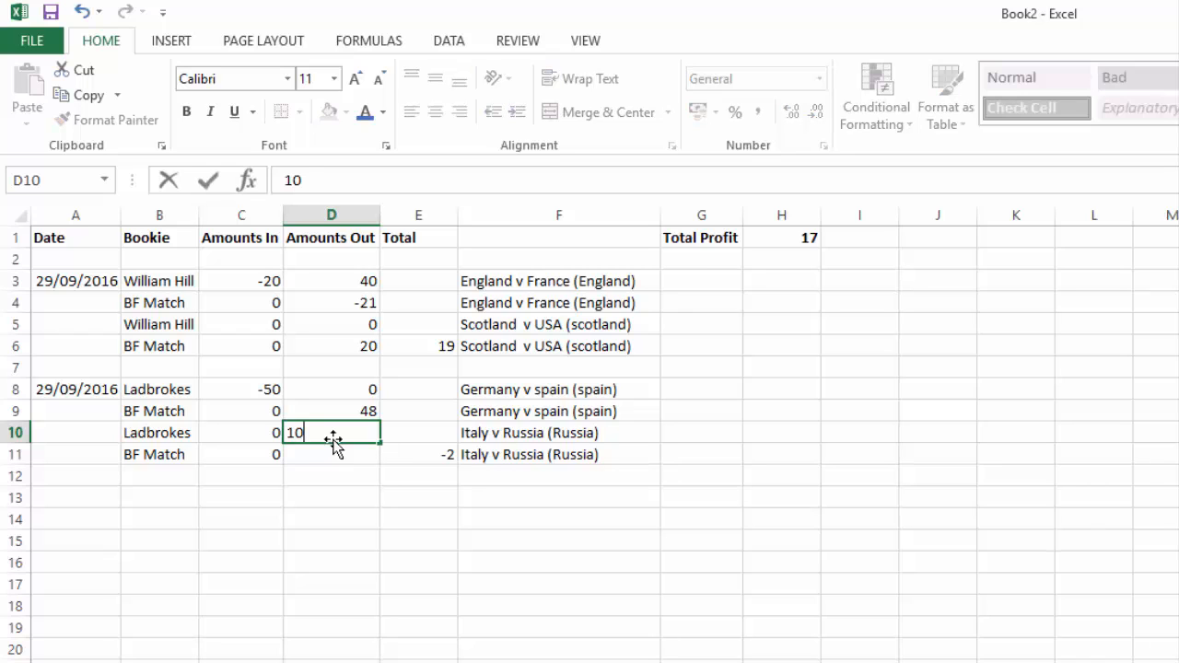
pyautogui.write('0')
pyautogui.press('Return')
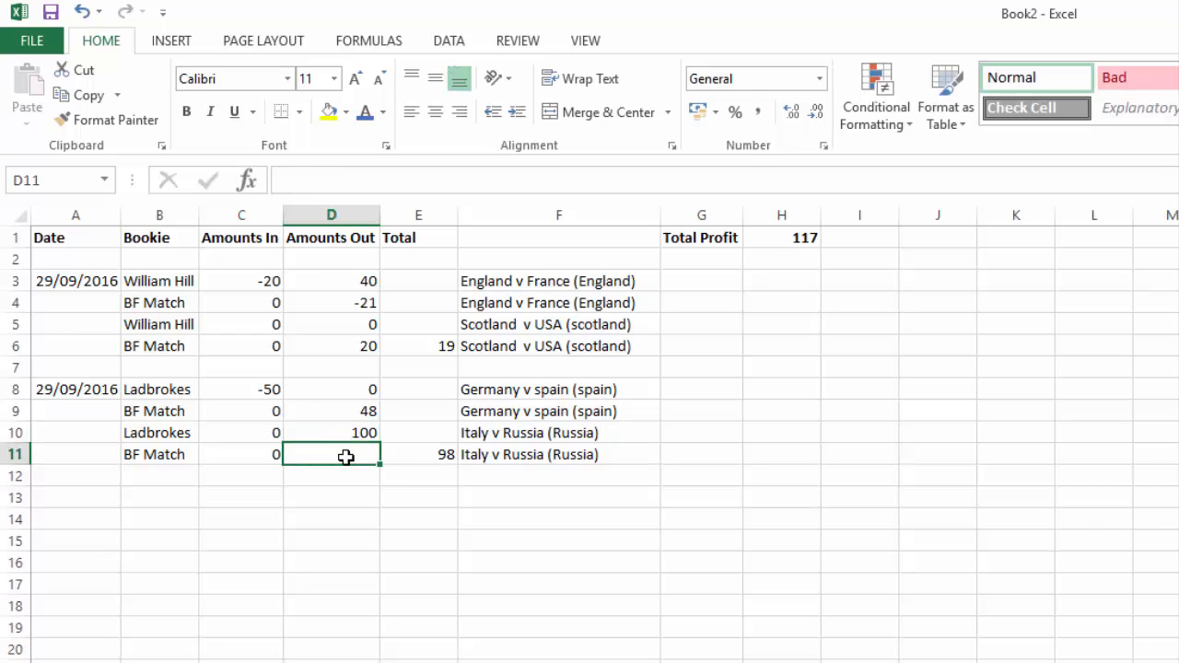
pyautogui.write('-')
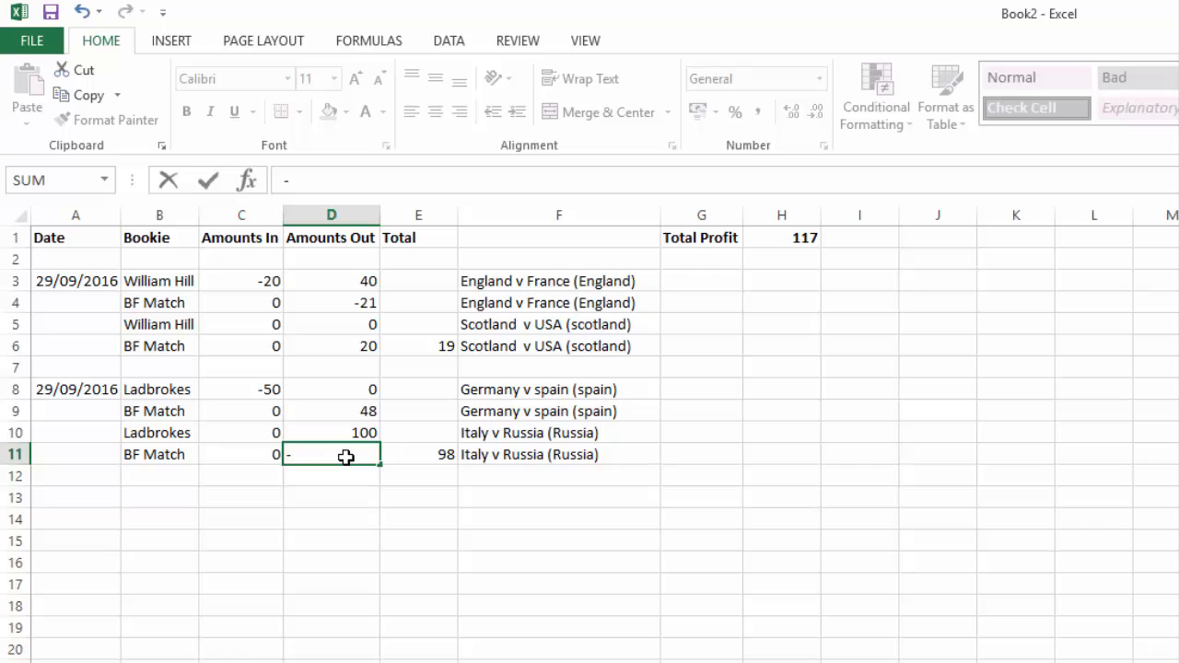
pyautogui.write('7')
pyautogui.press('Return')
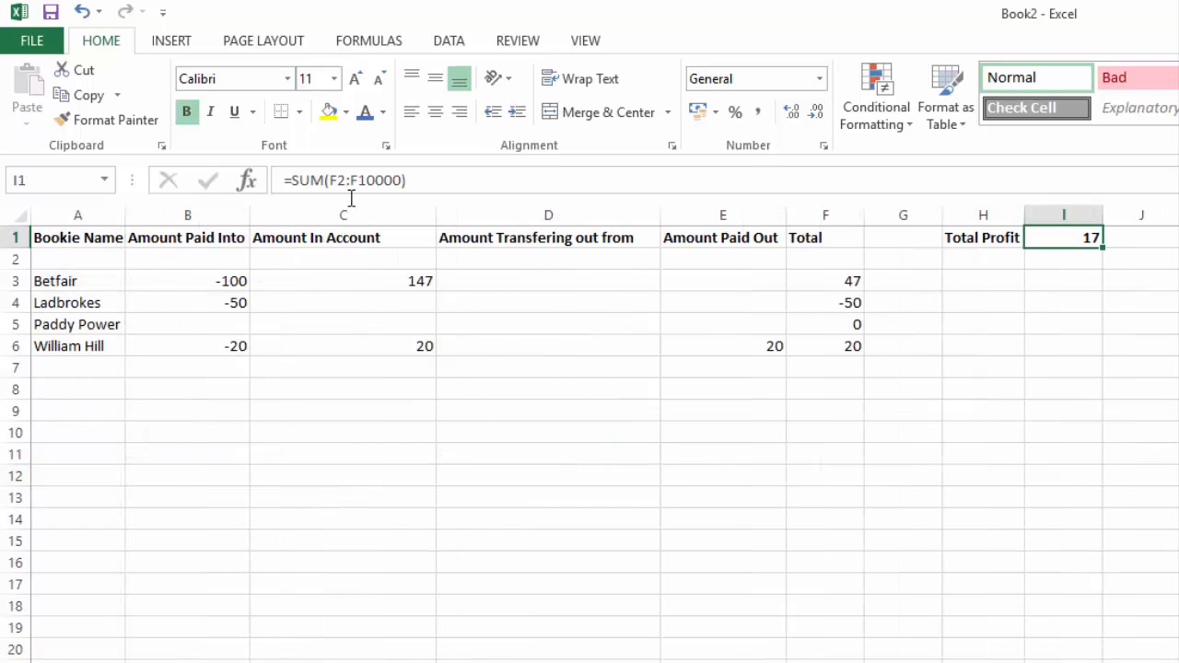
# On the bookie accounts sheet, set the Amount In Account to 100 for Ladbrokes and 87 for Betfair
pyautogui.click(387, 302)
pyautogui.write('100')
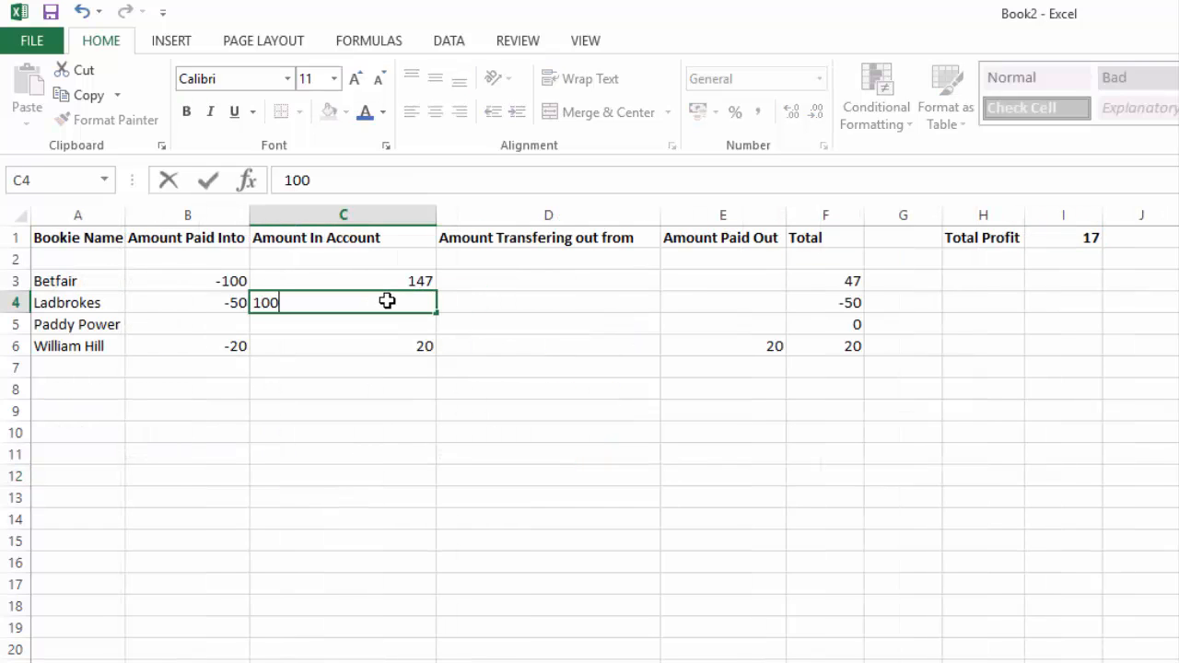
pyautogui.press('Return')
pyautogui.doubleClick(425, 280)
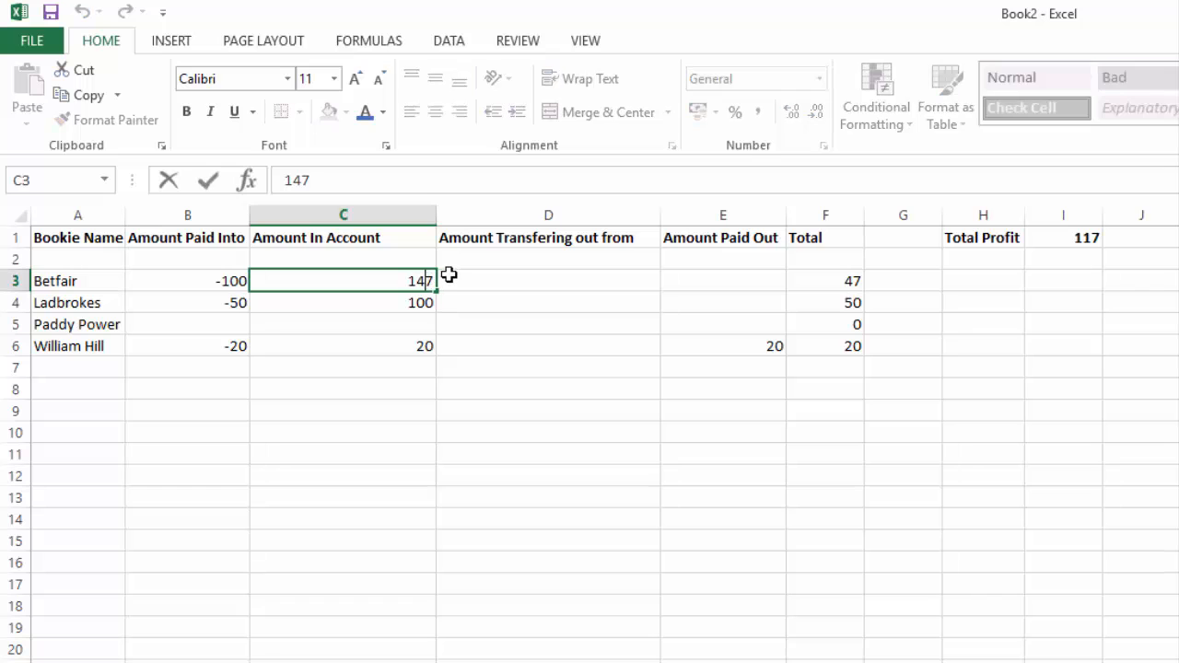
pyautogui.press('BackSpace')
pyautogui.press('BackSpace')
pyautogui.write('8')
pyautogui.press('Return')
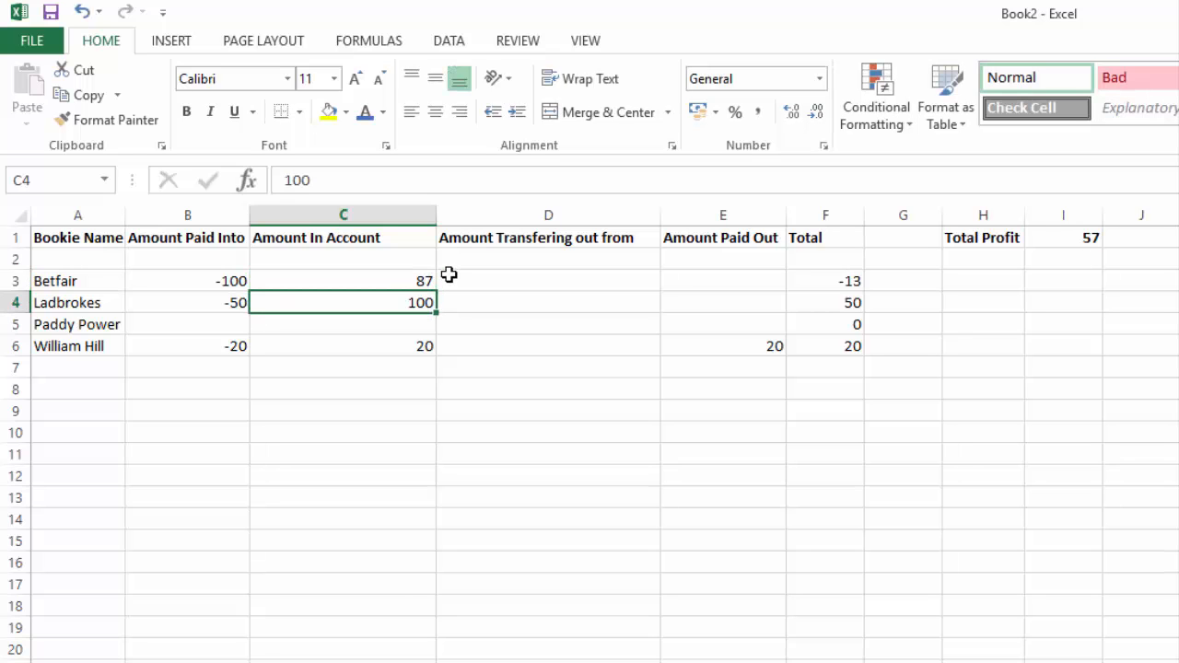
# Compare the Total Profit cells H1 on the bets sheet and I1 on the bookie accounts sheet
pyautogui.hotkey('ctrl', 'pagedown')
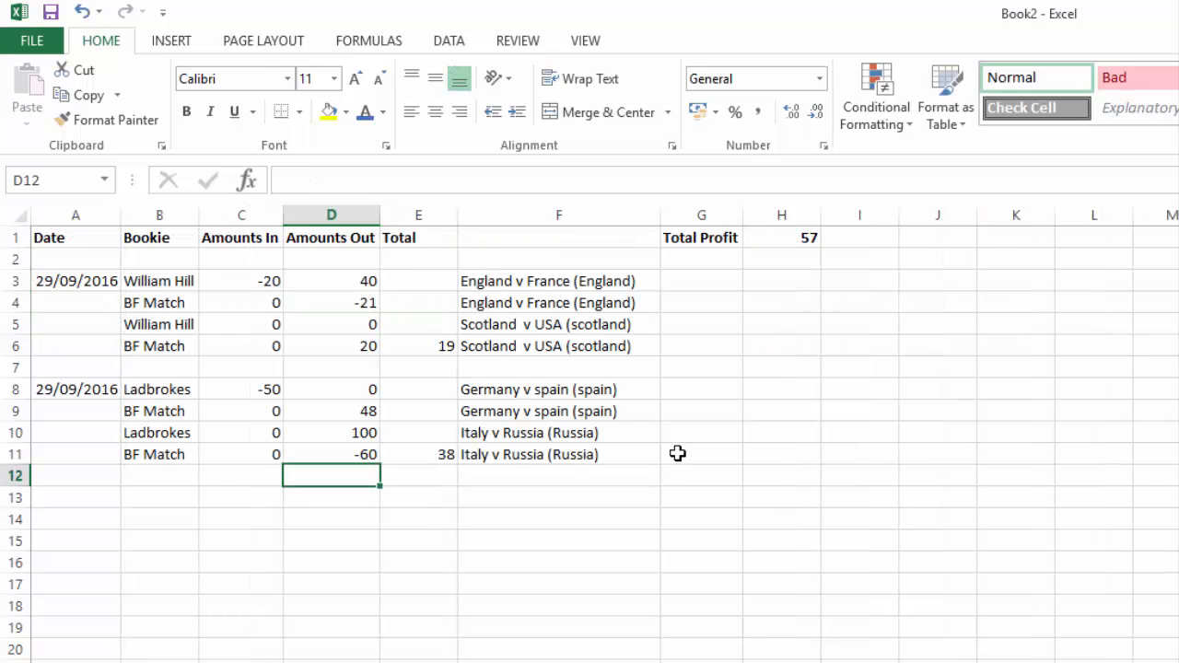
pyautogui.click(777, 242)
pyautogui.hotkey('ctrl', 'pageup')
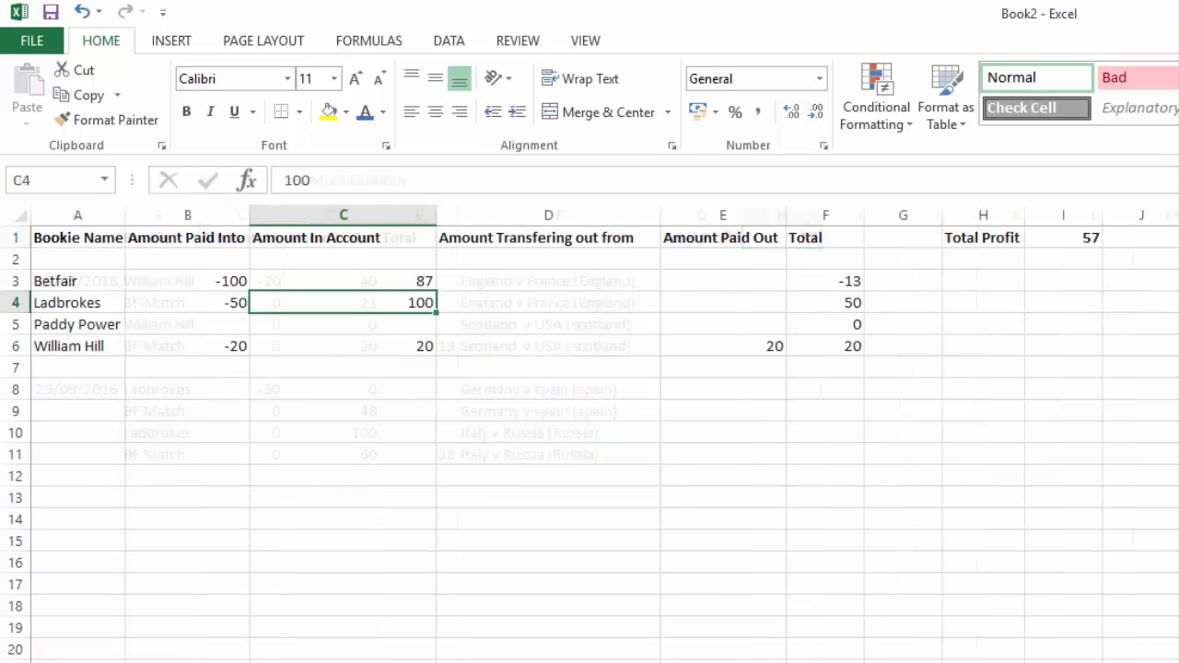
pyautogui.click(1069, 238)
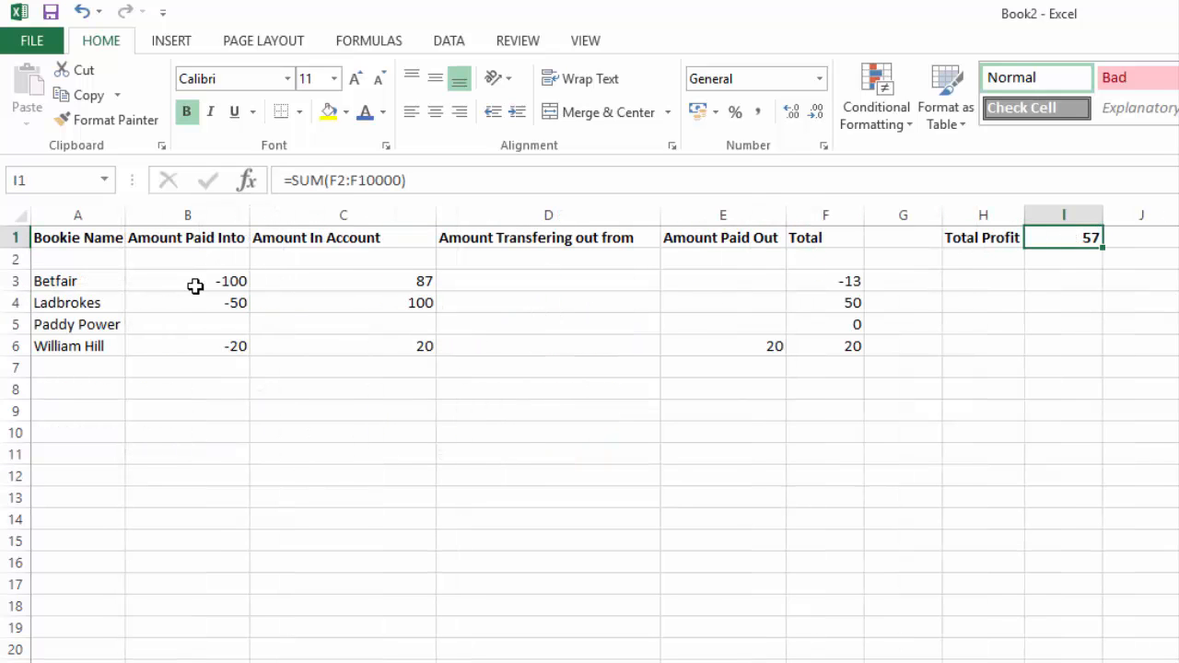
pyautogui.hotkey('ctrl', 'pagedown')
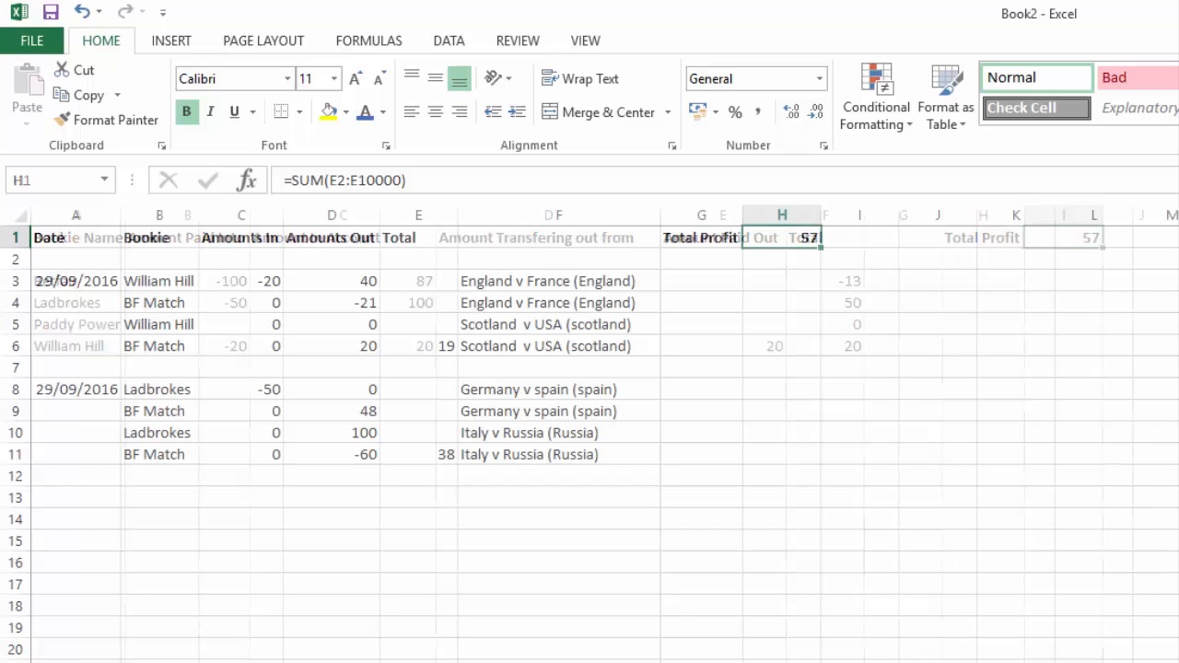
# Review the William Hill and Ladbrokes bet blocks and their totals in E6 and E11 on the bets sheet
pyautogui.click(425, 456)
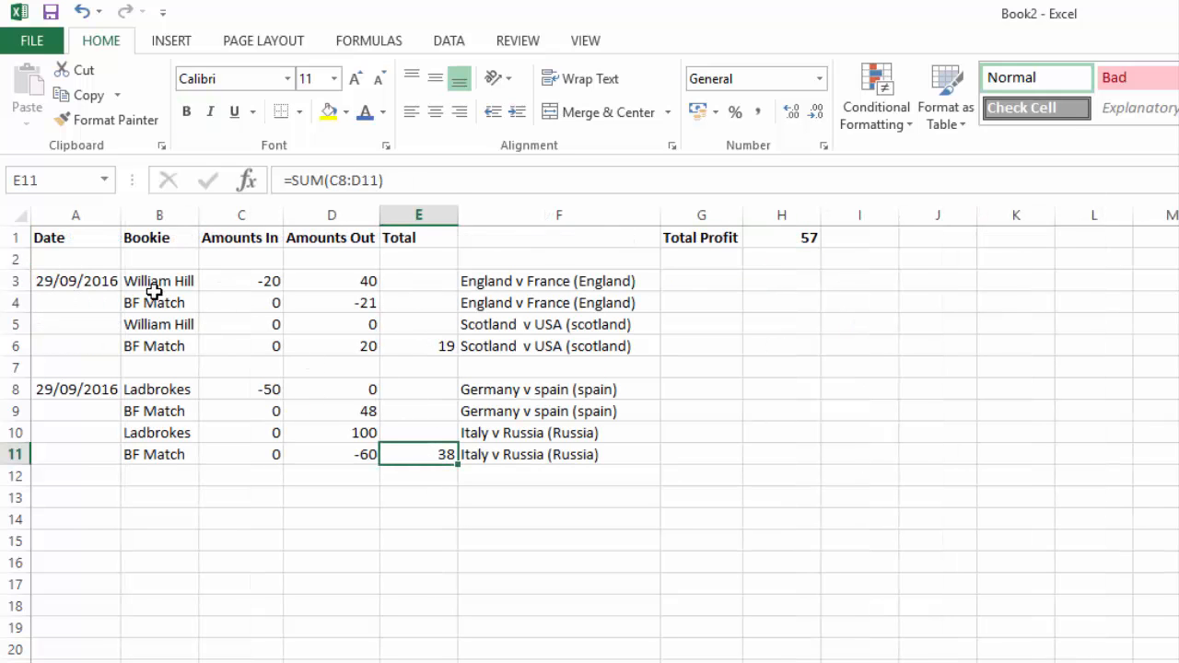
pyautogui.moveTo(153, 289); pyautogui.dragTo(458, 353)
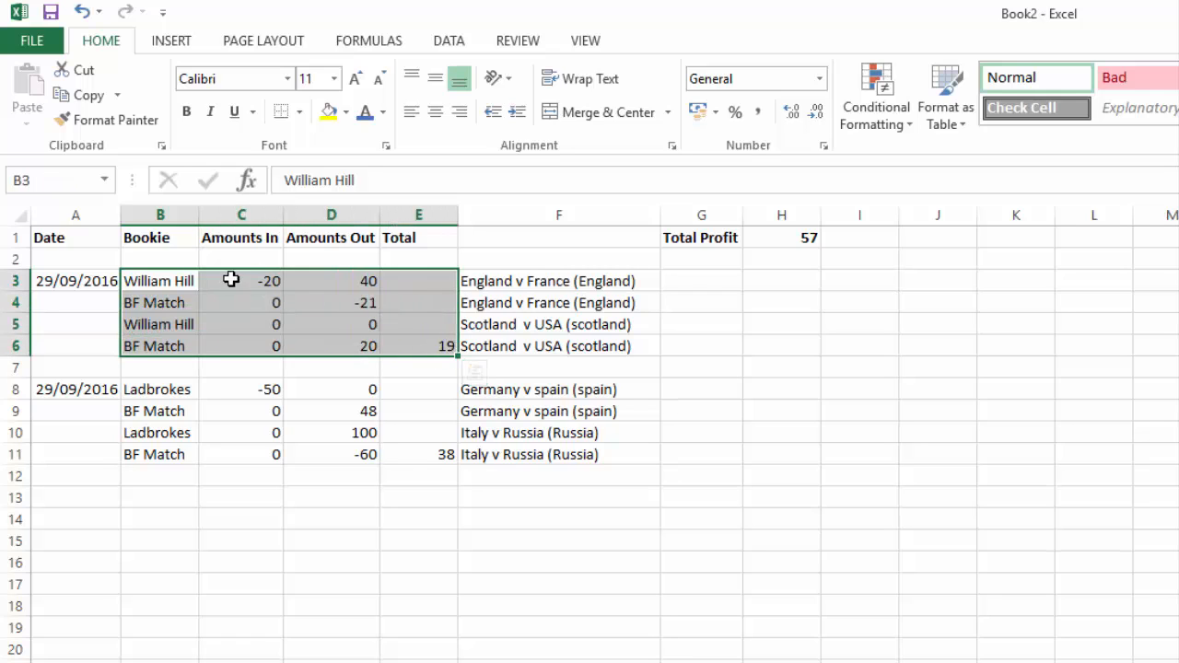
pyautogui.click(432, 346)
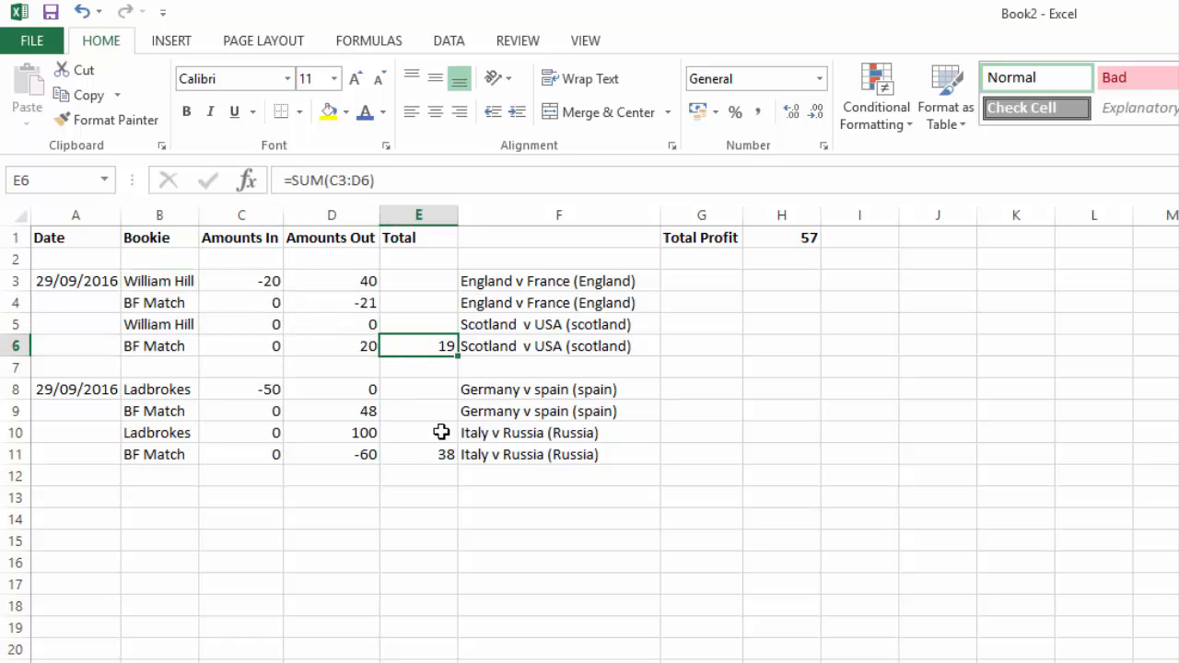
pyautogui.moveTo(440, 456); pyautogui.dragTo(160, 389)
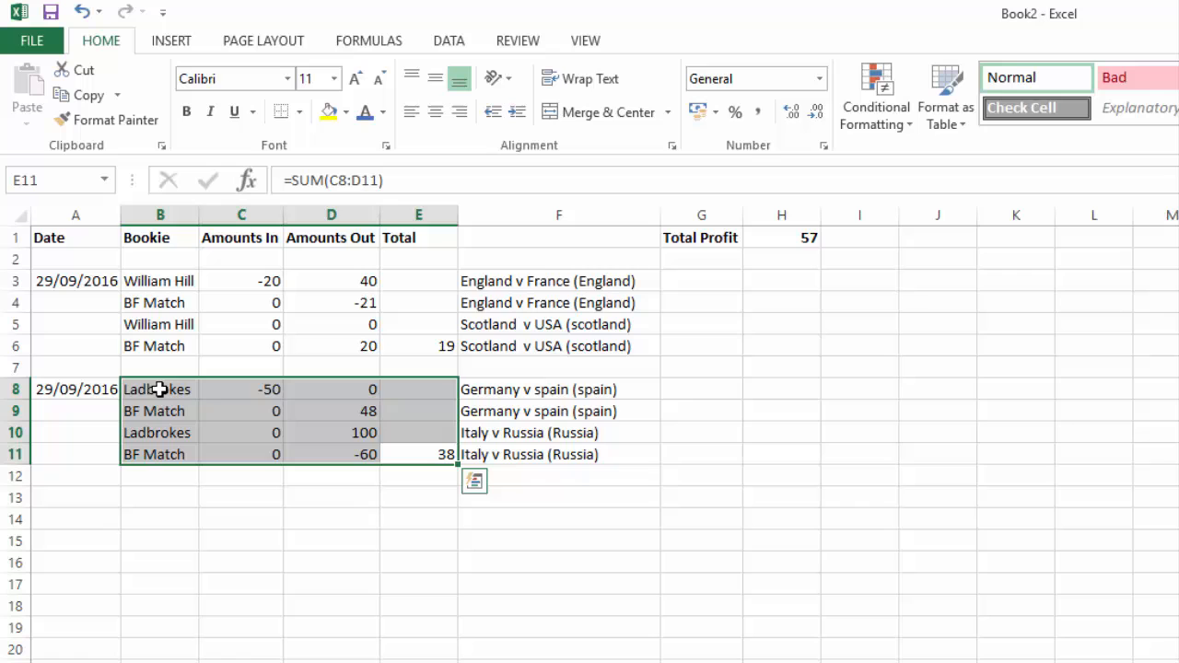
pyautogui.click(430, 453)
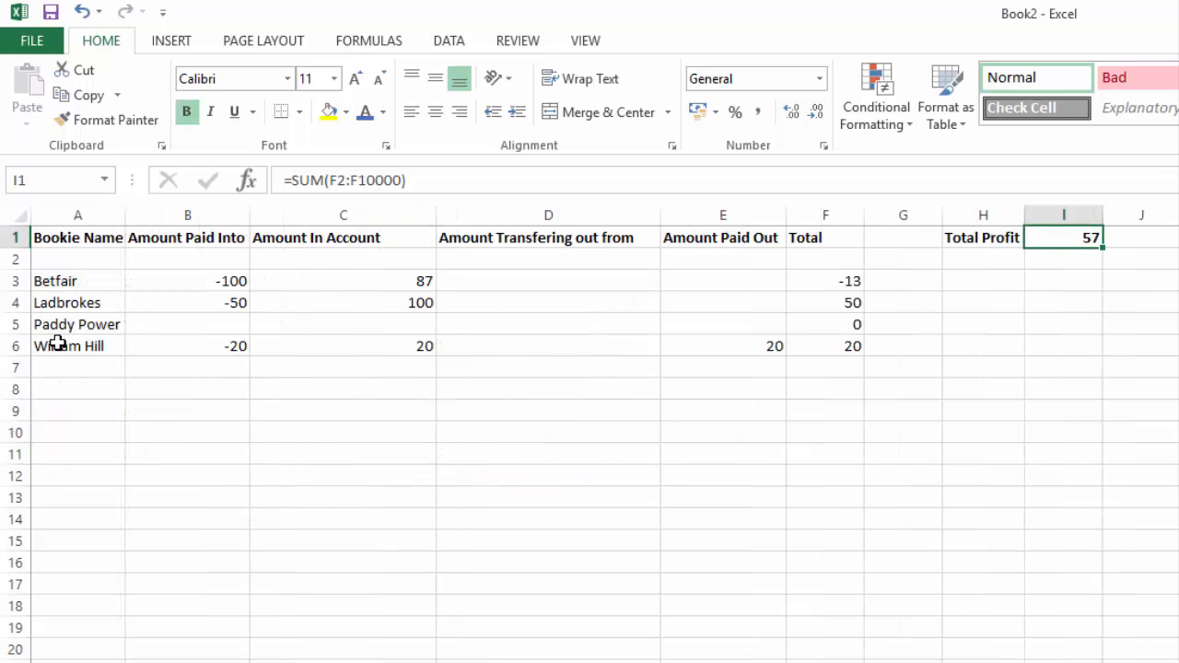
pyautogui.moveTo(61, 371); pyautogui.dragTo(348, 357)
pyautogui.click(247, 425)
pyautogui.moveTo(256, 421); pyautogui.dragTo(276, 413)
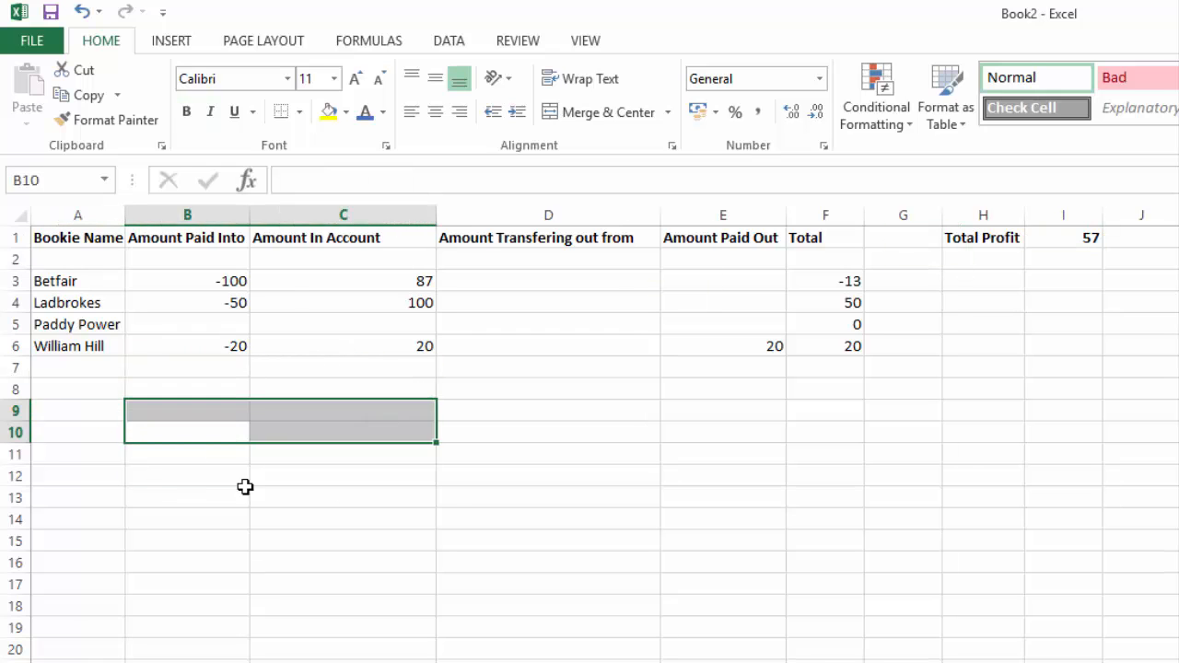
pyautogui.moveTo(243, 483); pyautogui.dragTo(497, 497)
pyautogui.click(130, 432)
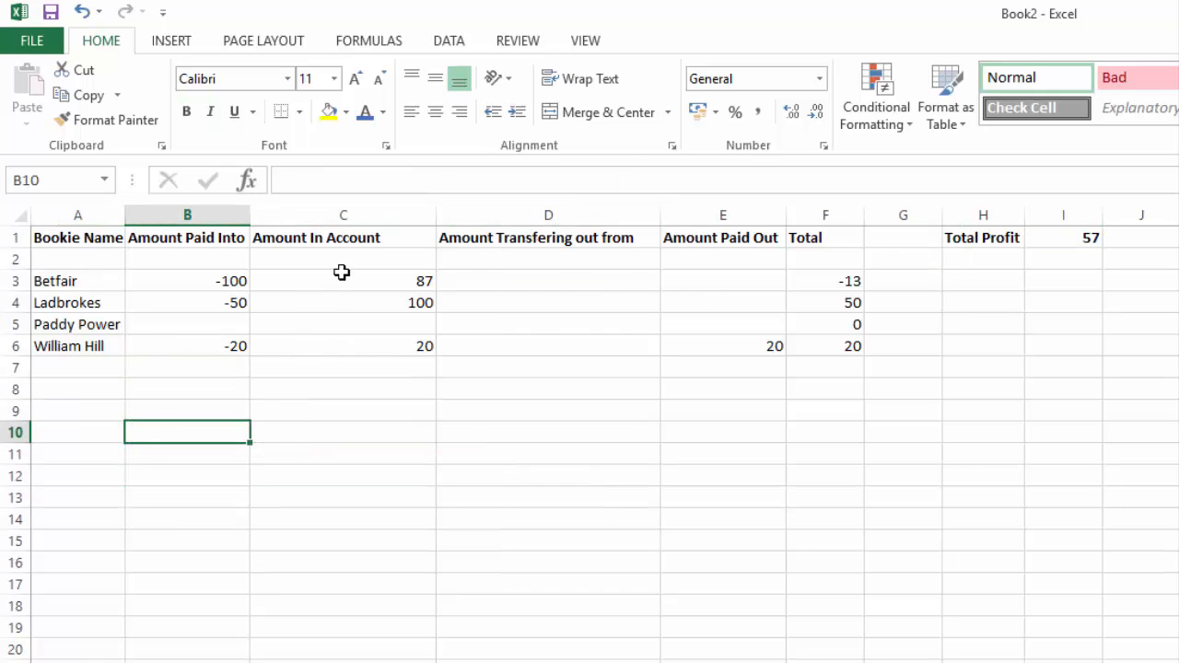
# Inspect the formulas behind Betfair's Total in F3 and the Total Profit cells on the bookie accounts and bets sheets
pyautogui.click(834, 265)
pyautogui.click(835, 282)
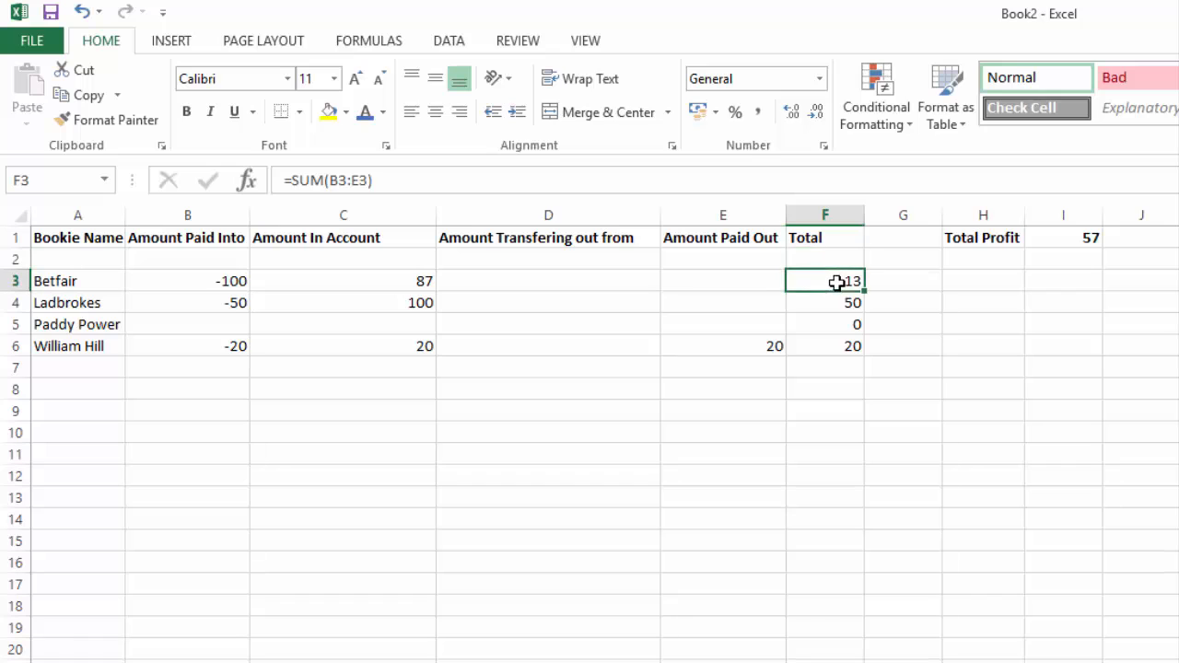
pyautogui.click(414, 184)
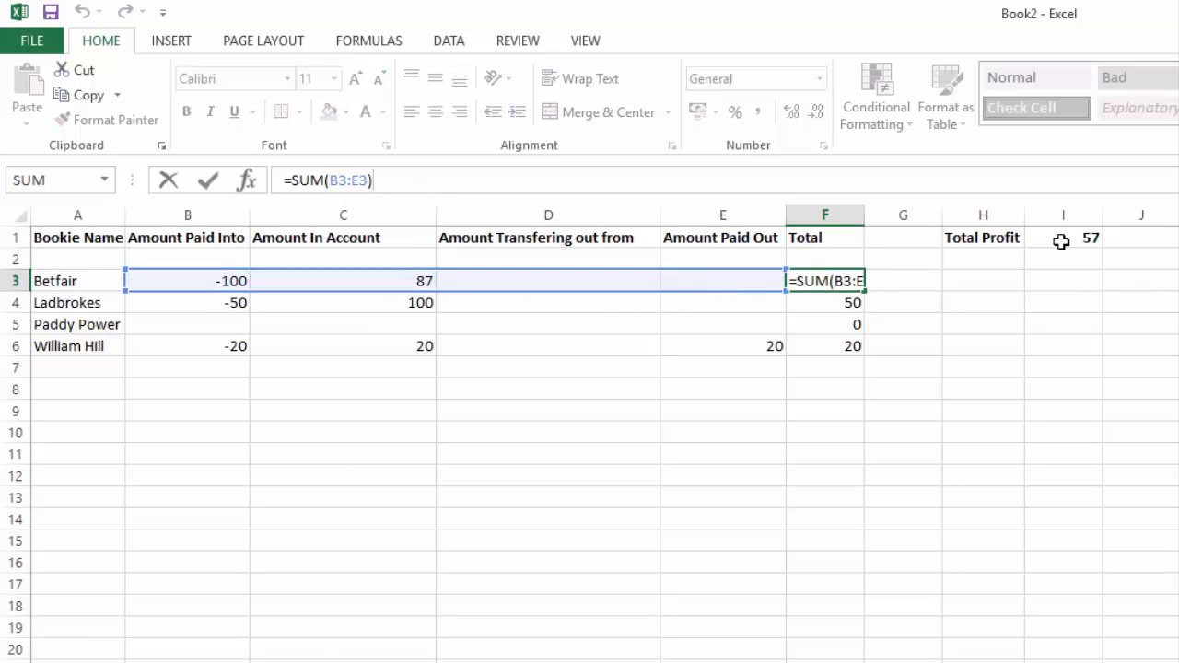
pyautogui.click(1076, 239)
pyautogui.click(433, 184)
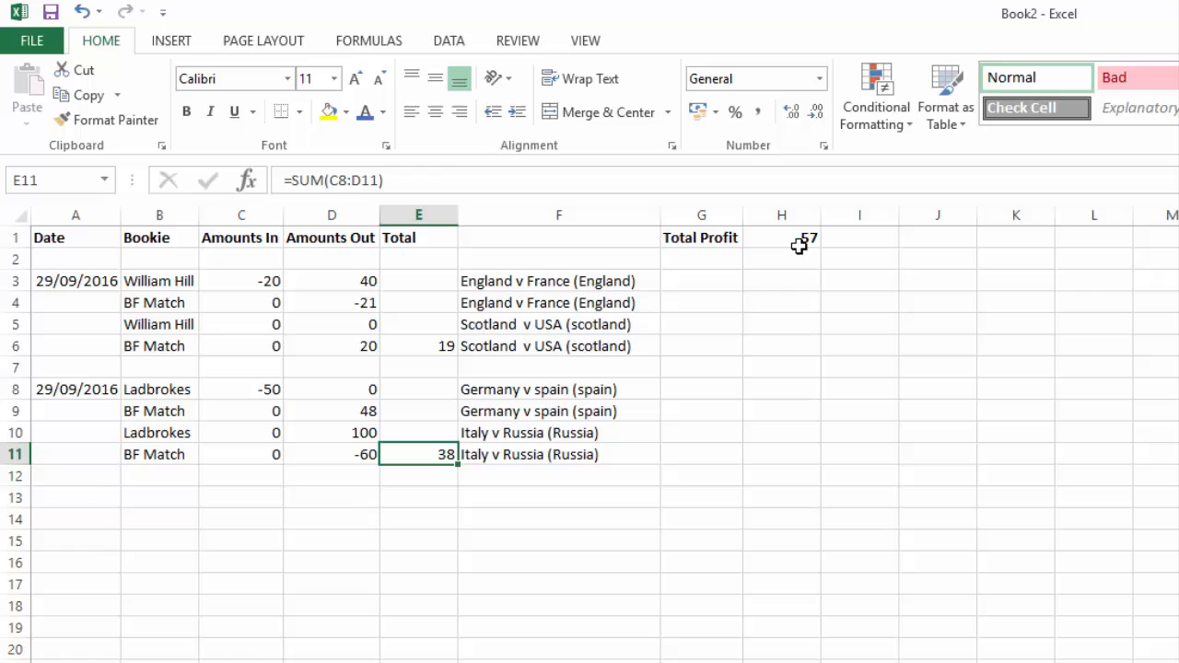
pyautogui.click(791, 238)
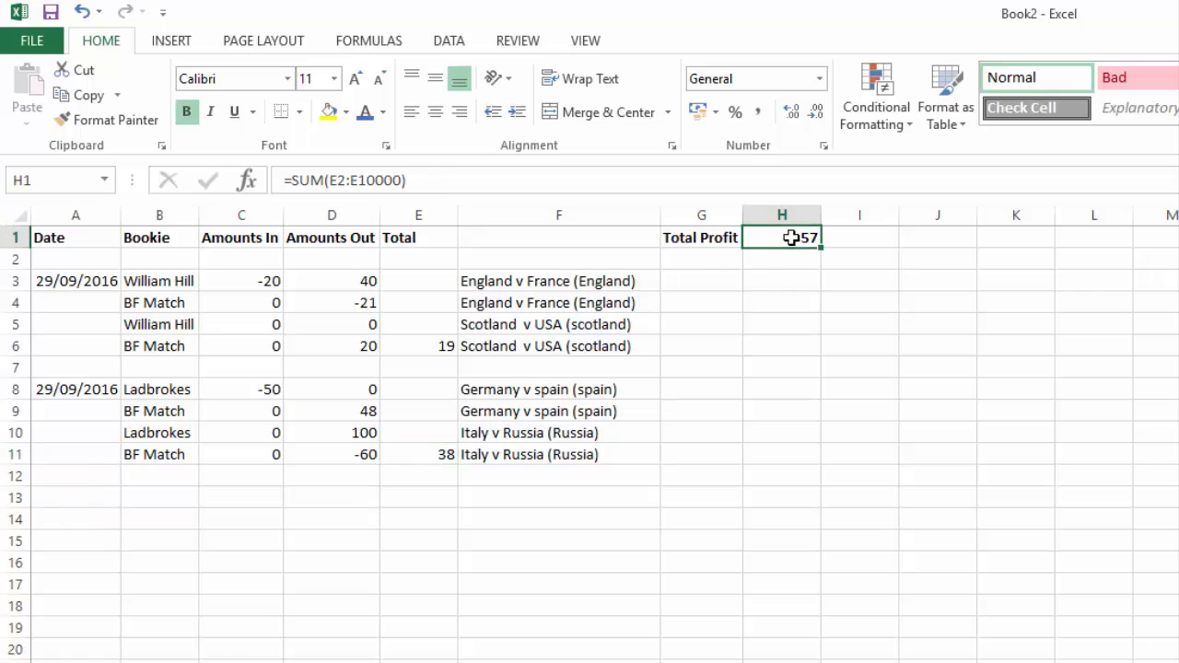
pyautogui.click(443, 184)
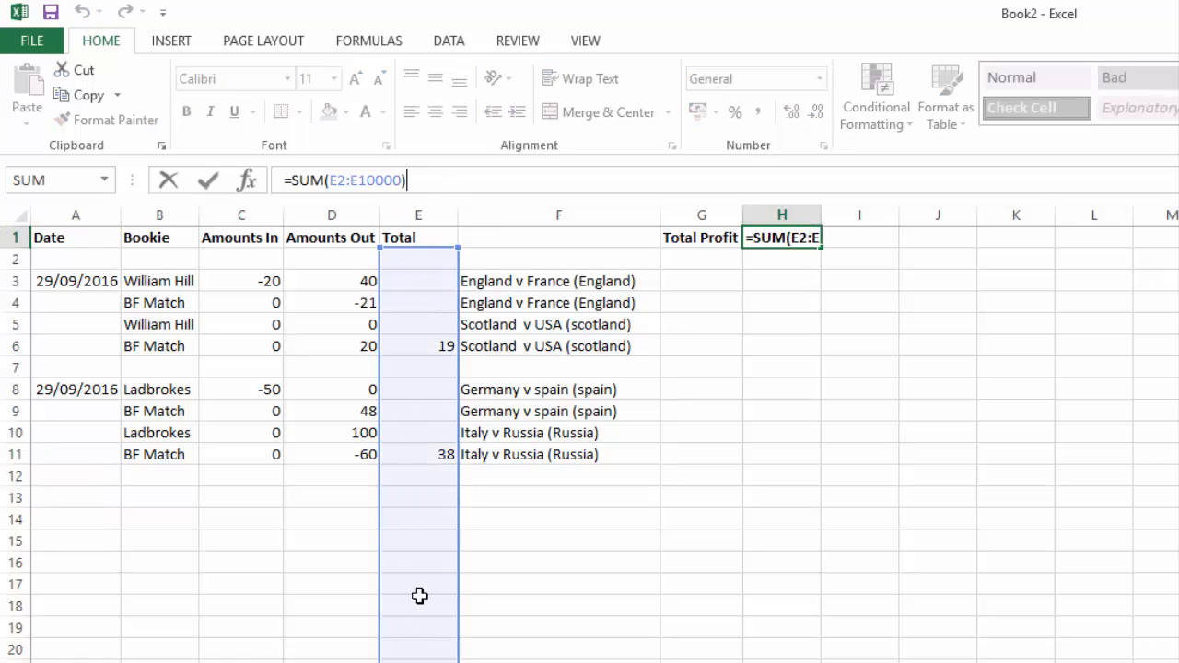
pyautogui.click(138, 516)
# Start a new entry in row 14 of the bets sheet by copying the date from A8 into A14 and entering William Hill as the bookie
pyautogui.click(67, 520)
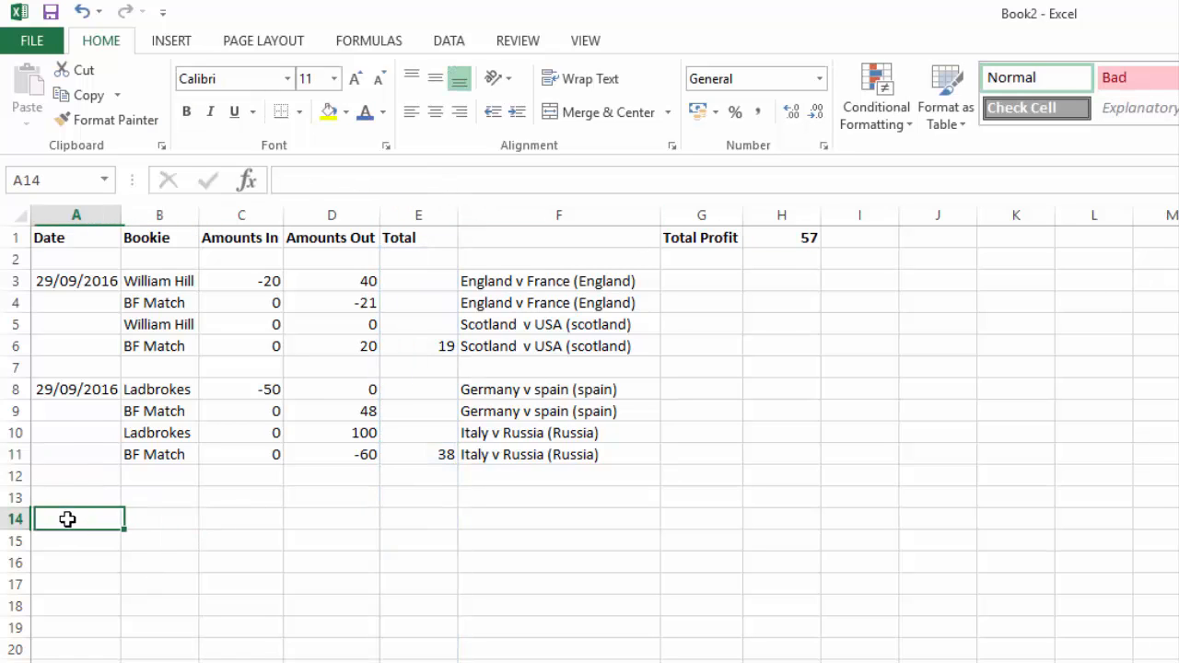
pyautogui.click(76, 391)
pyautogui.hotkey('ctrl', 'c')
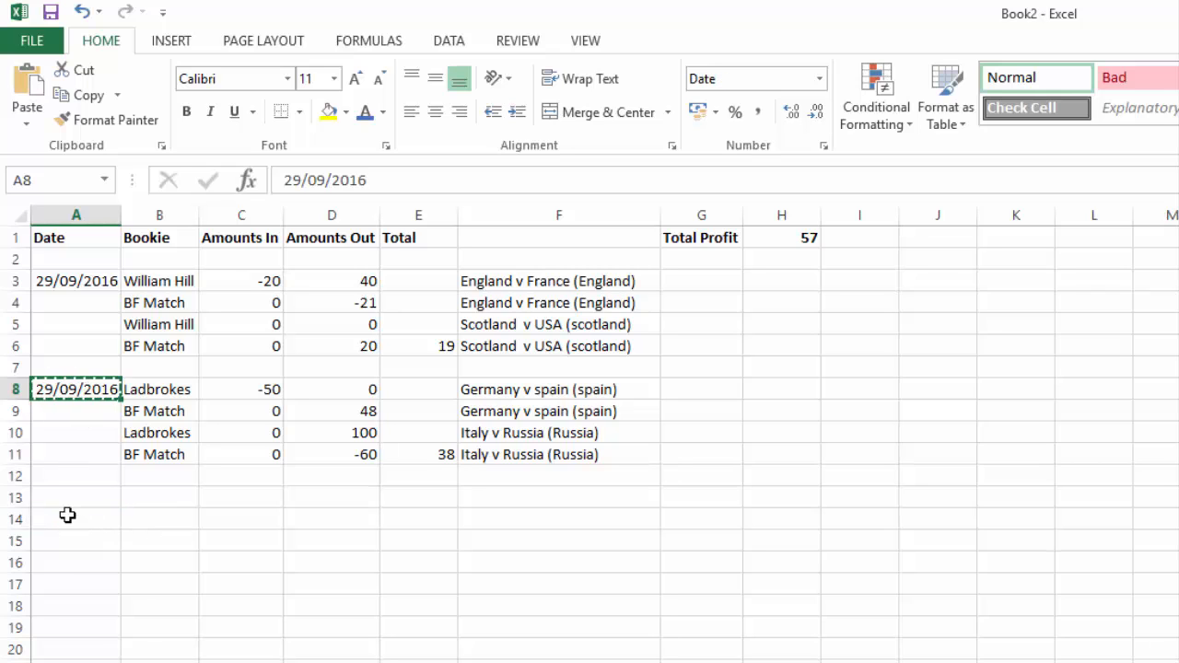
pyautogui.click(65, 518)
pyautogui.hotkey('ctrl', 'v')
pyautogui.click(145, 517)
pyautogui.write('W')
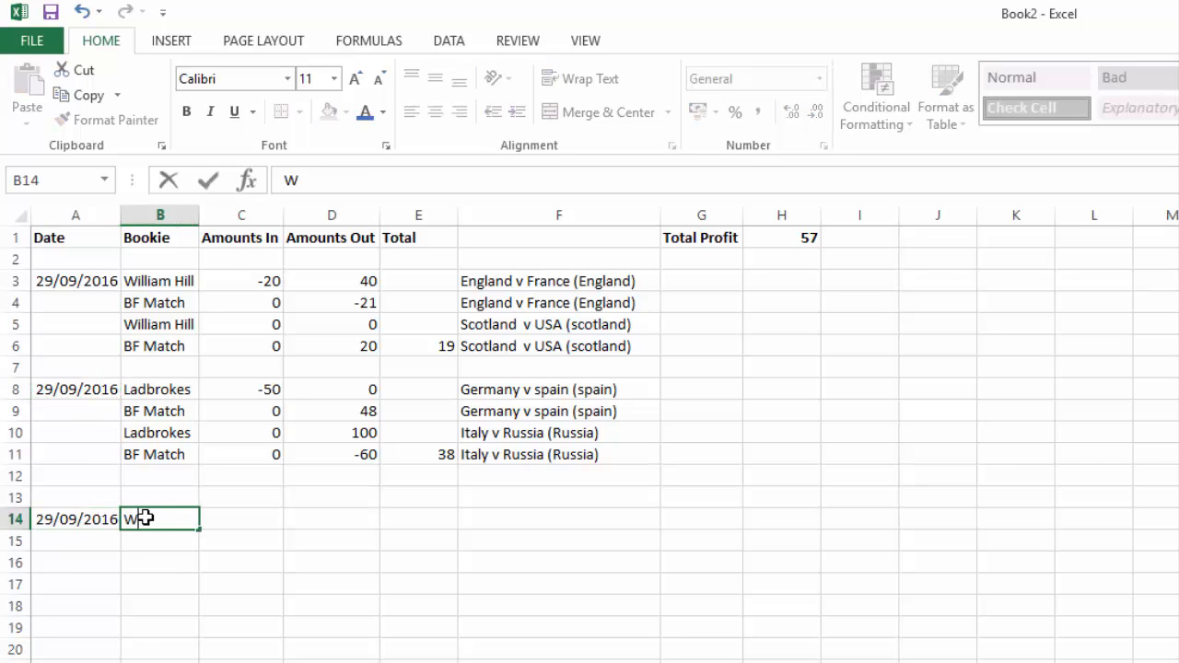
pyautogui.write('illiamh')
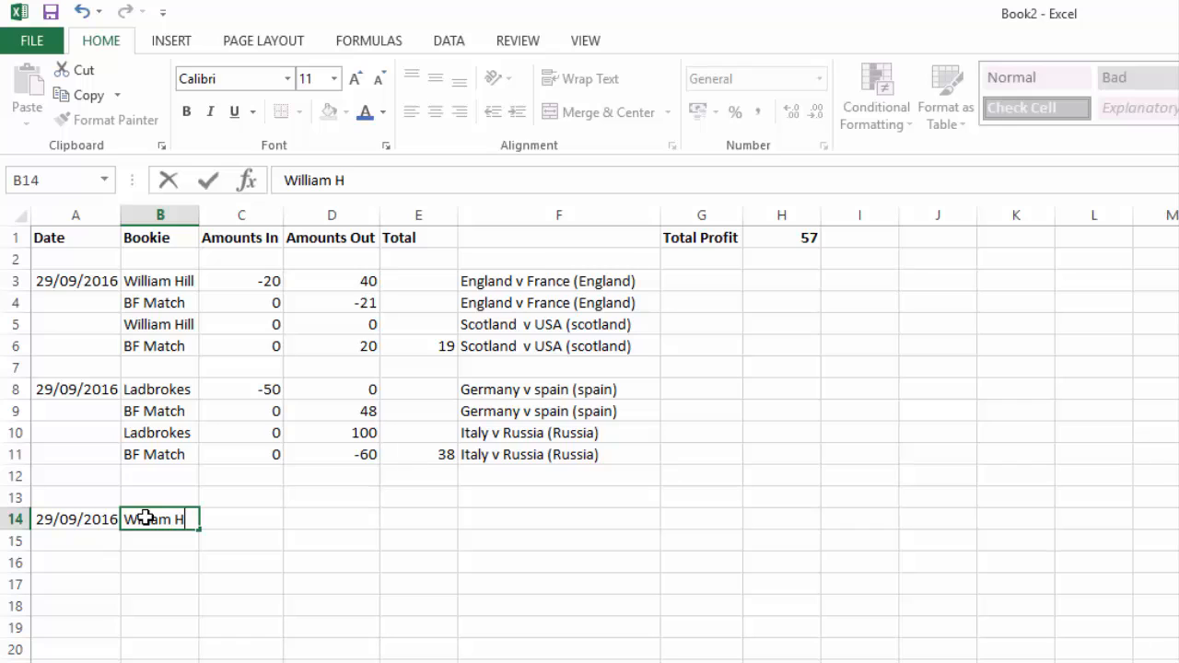
pyautogui.write('ill')
# Enter 0 as Amounts In and 10 as Amounts Out for the William Hill entry in row 14
pyautogui.click(233, 518)
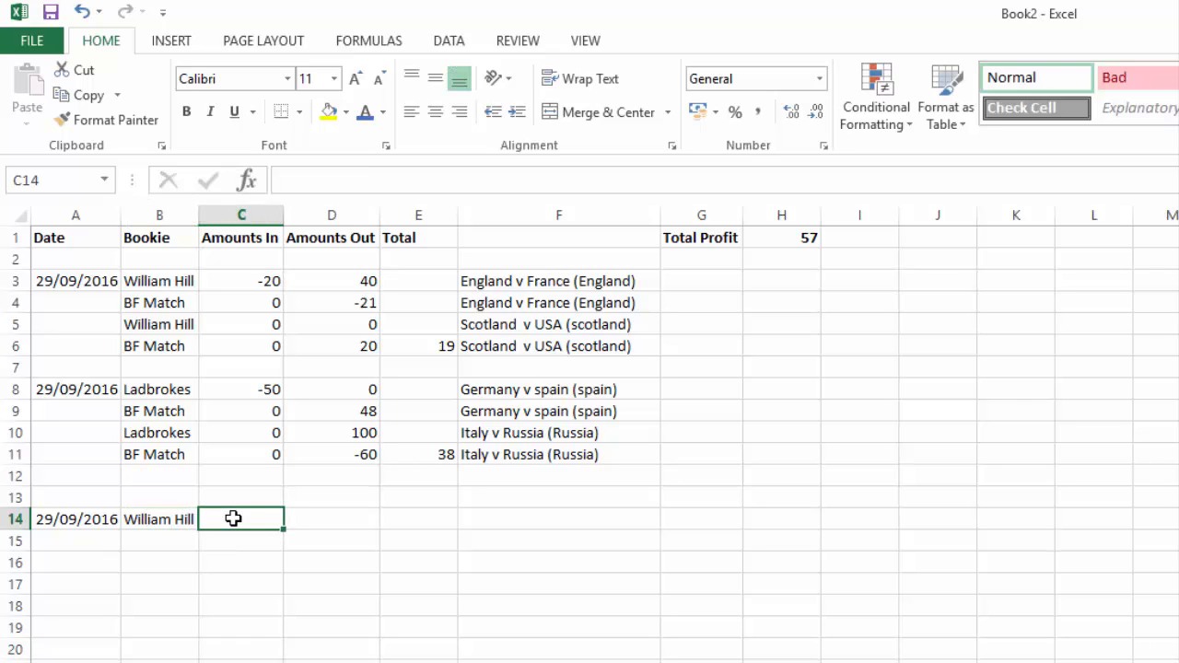
pyautogui.write('0')
pyautogui.click(330, 526)
pyautogui.write('10')
pyautogui.press('Return')
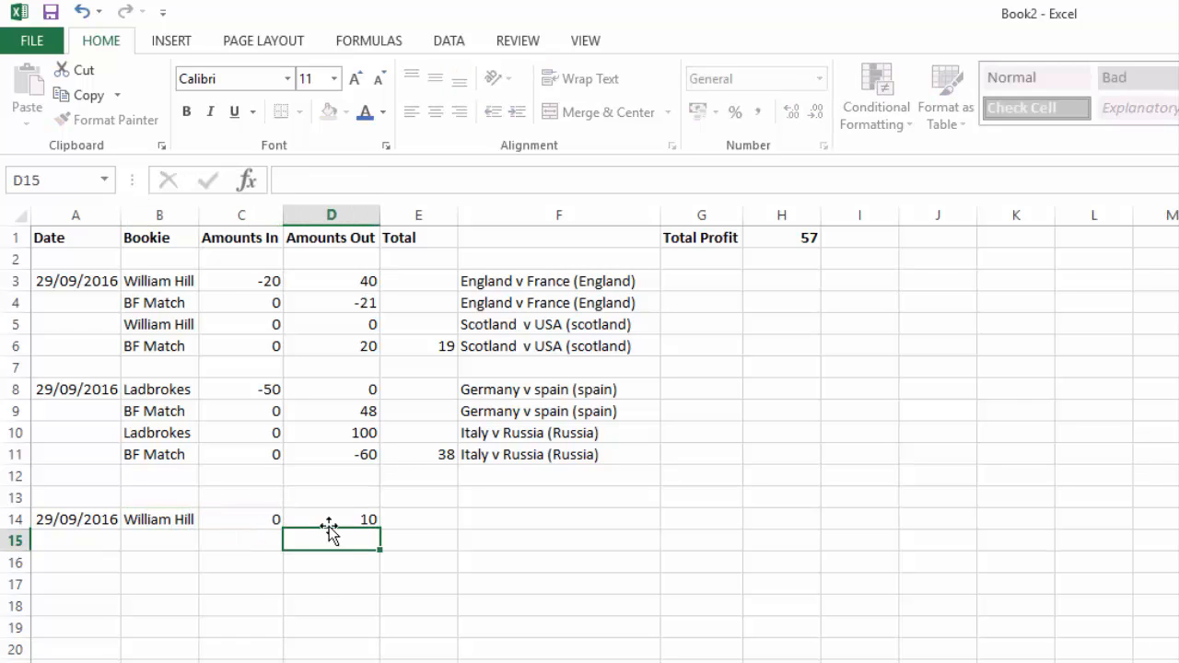
# Calculate the row 14 total in E14 with a SUM of C14:D14
pyautogui.click(400, 518)
pyautogui.write('=sum(')
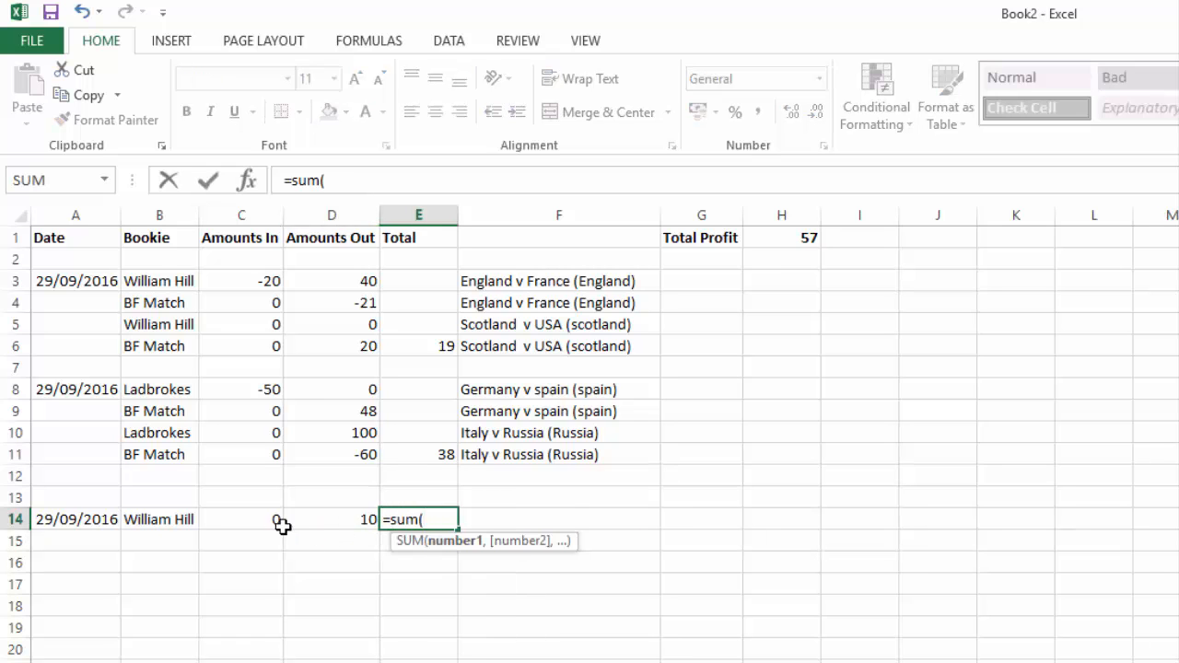
pyautogui.moveTo(276, 524); pyautogui.dragTo(320, 525)
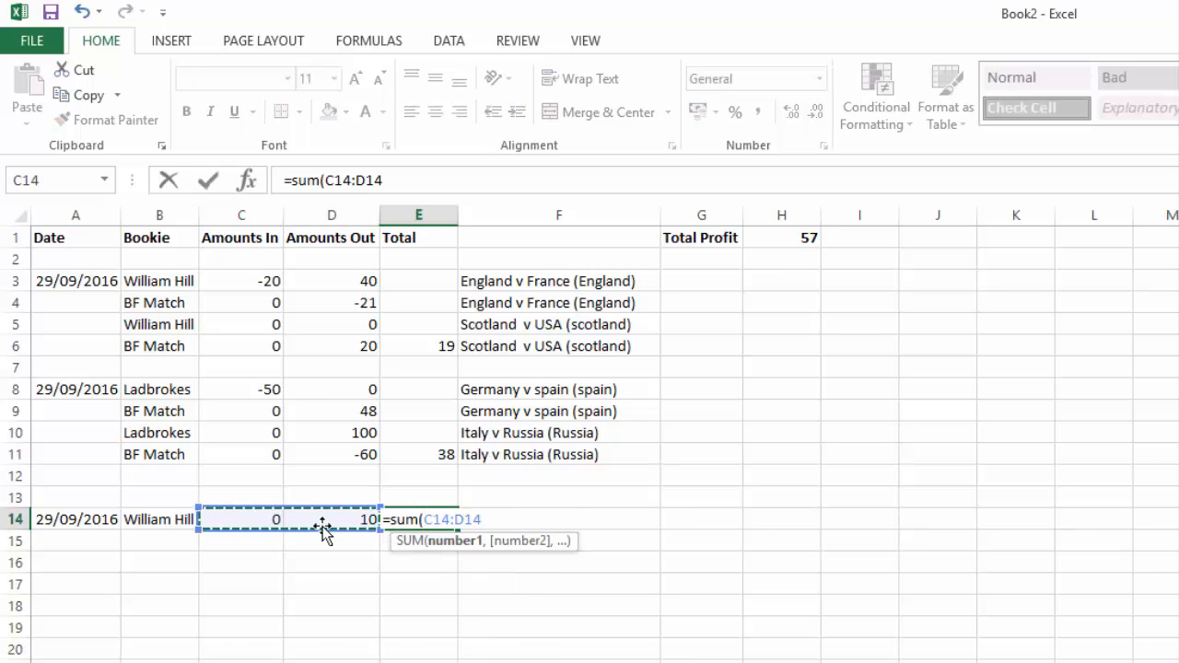
pyautogui.press('Return')
# Describe the William Hill entry in F14 as "£10 free casino"
pyautogui.click(521, 517)
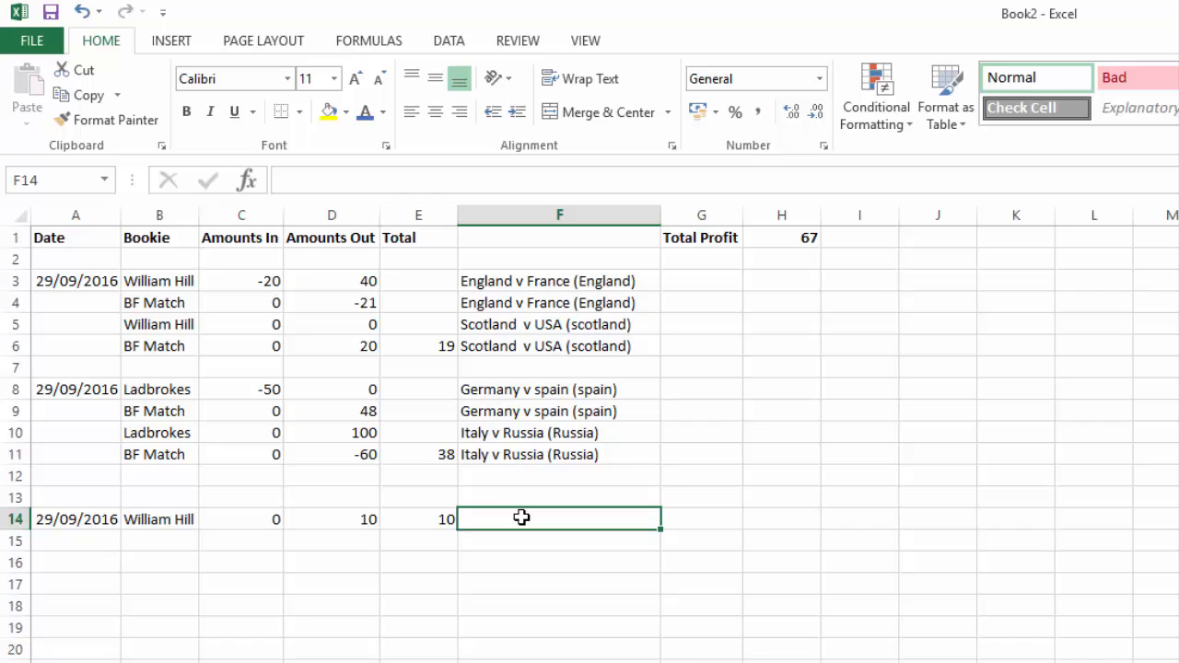
pyautogui.write('£10 free casino')
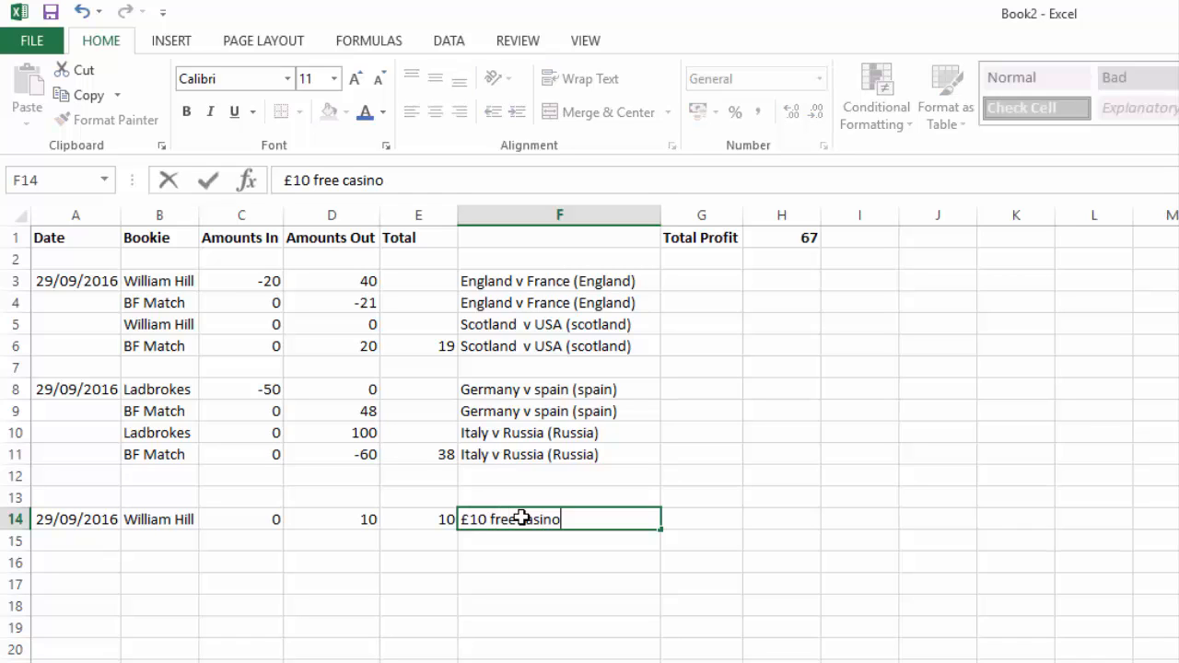
pyautogui.press('Return')
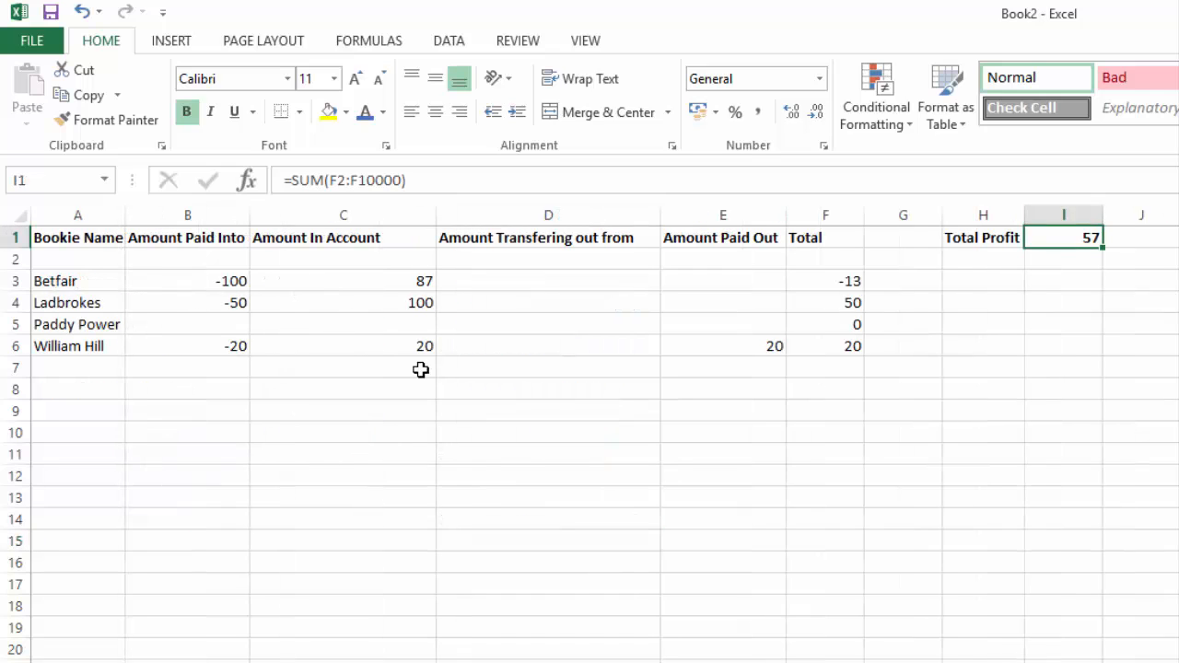
# Set William Hill's Amount In Account to 30 on the bookie accounts sheet and check Total Profit on both sheets
pyautogui.doubleClick(424, 346)
pyautogui.press('BackSpace')
pyautogui.write('3')
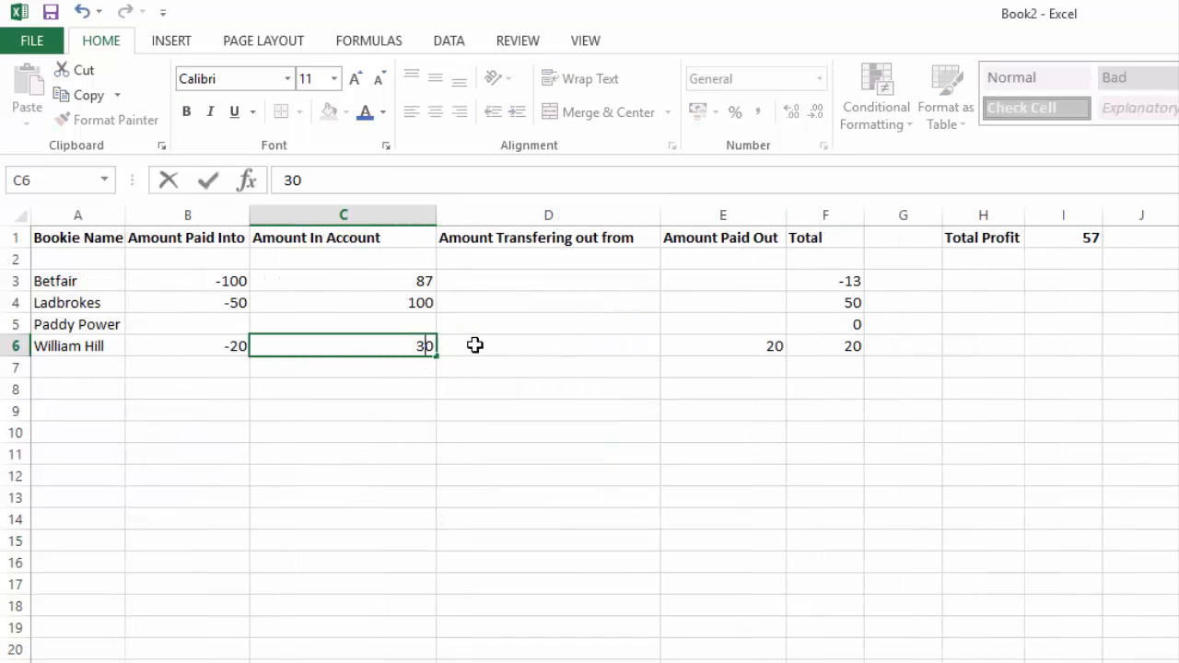
pyautogui.press('Return')
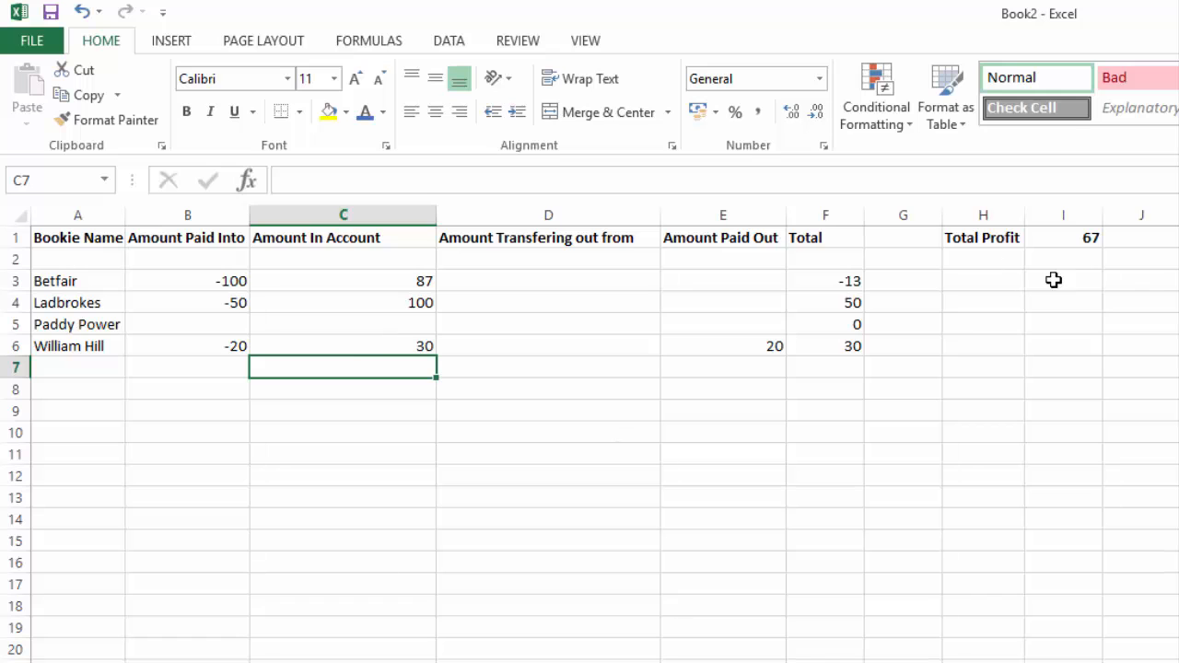
pyautogui.click(1092, 239)
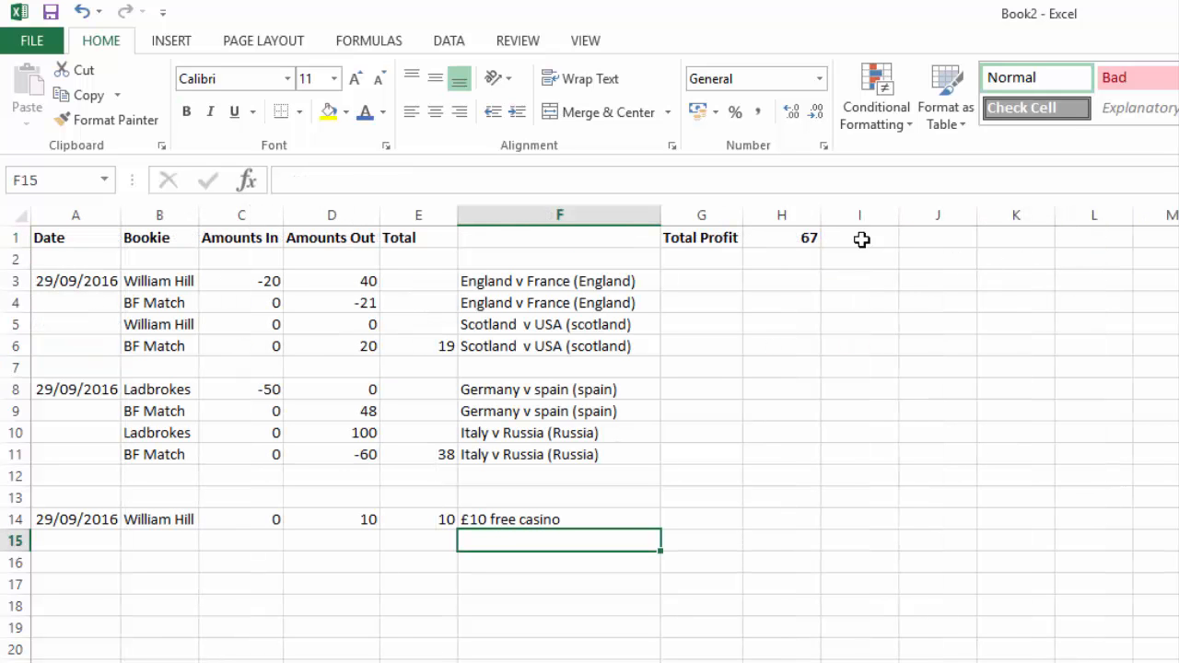
pyautogui.click(798, 239)
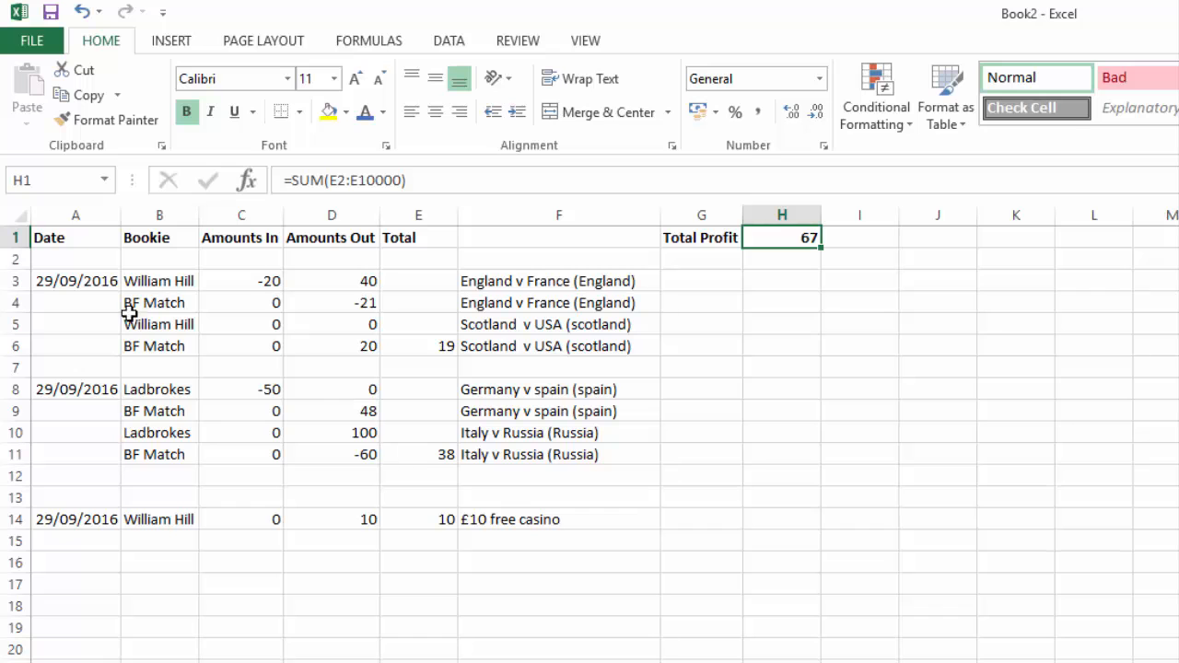
pyautogui.scroll(-18, 169, 390)
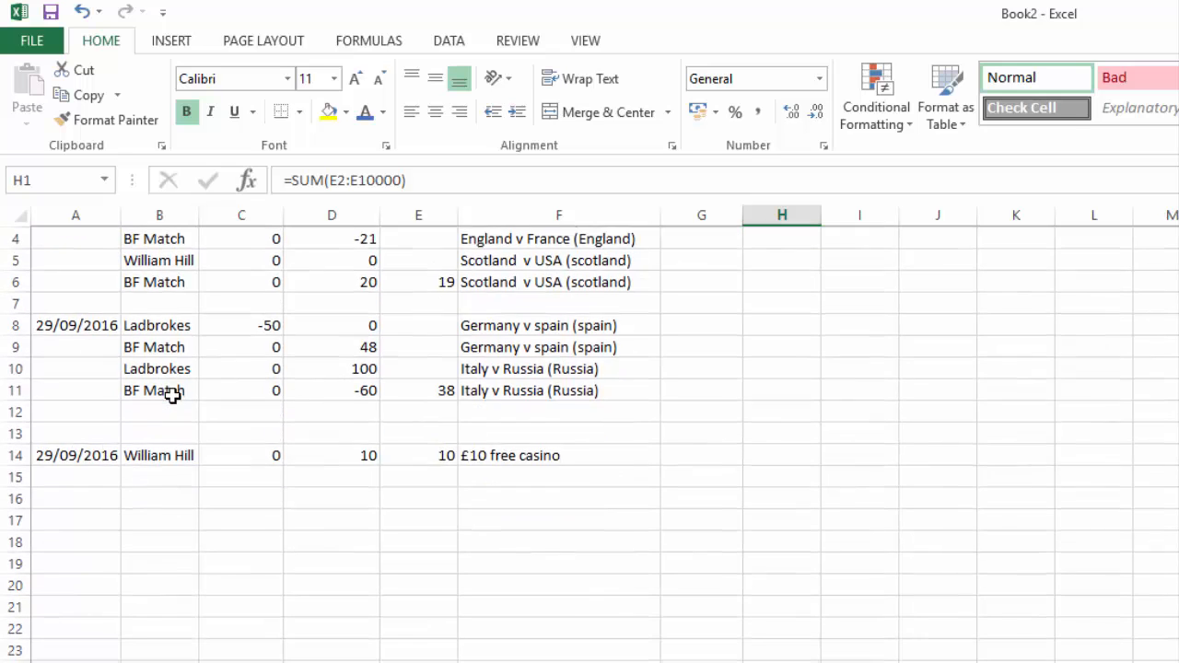
pyautogui.scroll(-20, 187, 391)
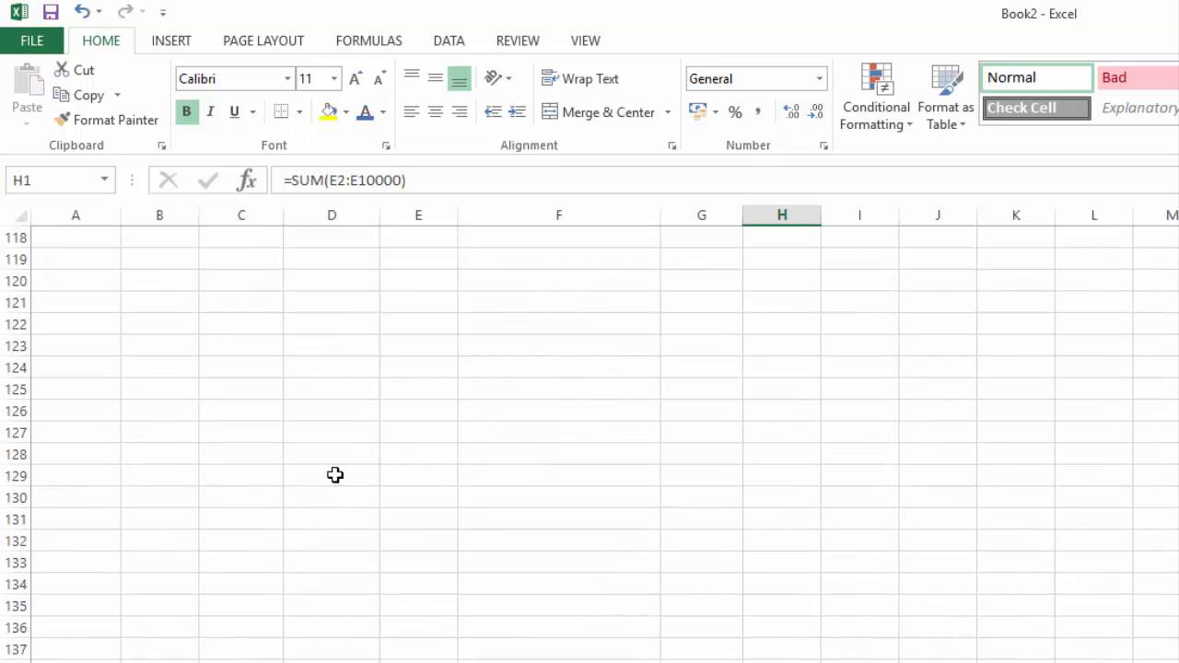
pyautogui.scroll(20, 334, 477)
pyautogui.scroll(12, 906, 317)
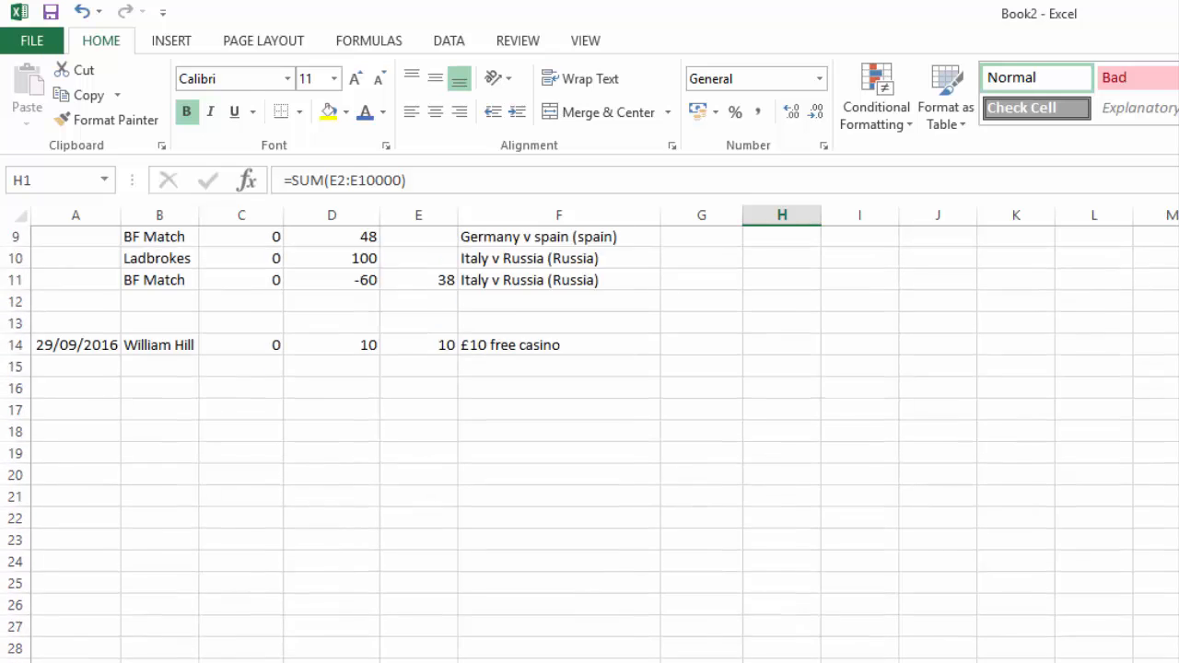